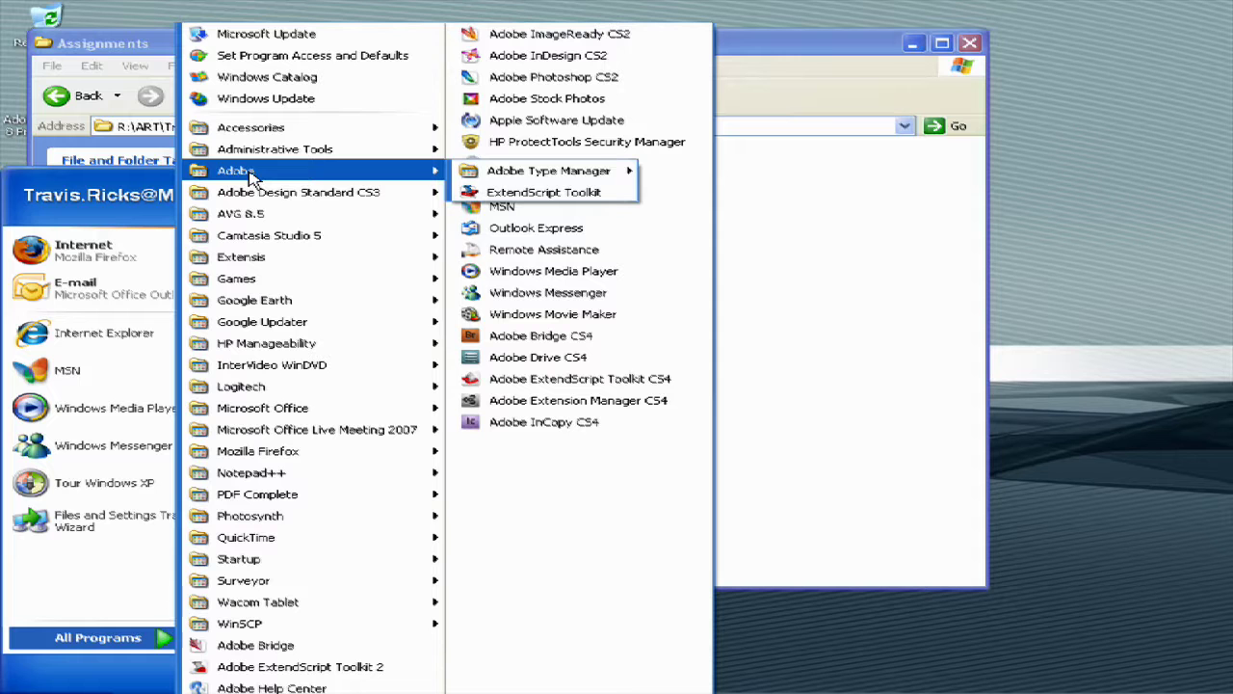
# Launch Adobe Type Manager Deluxe and open its page for adding fonts.
pyautogui.moveTo(562, 176)
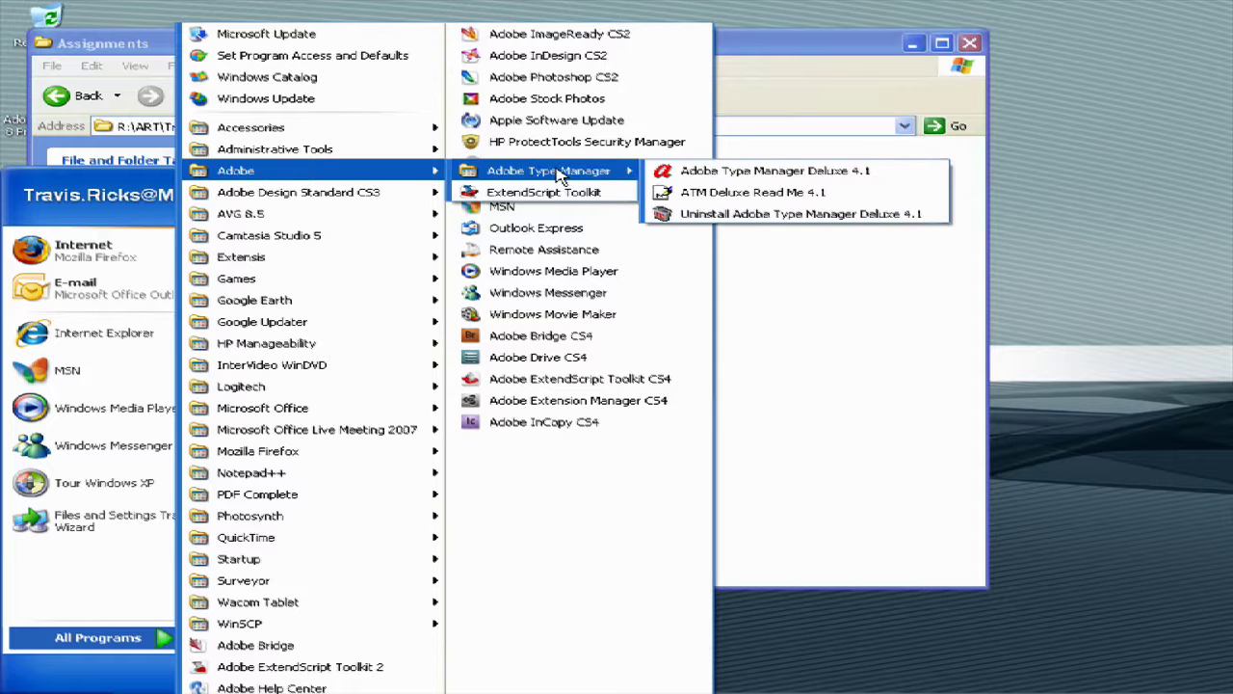
pyautogui.click(888, 177)
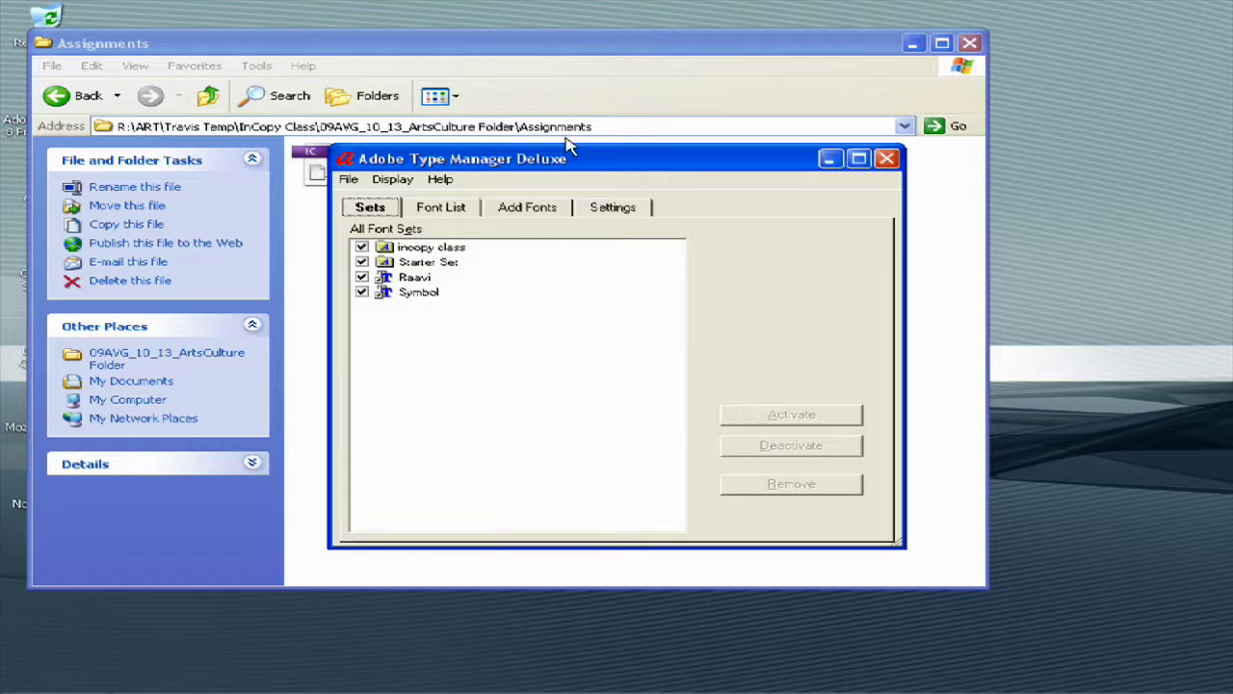
pyautogui.moveTo(571, 159); pyautogui.dragTo(614, 186)
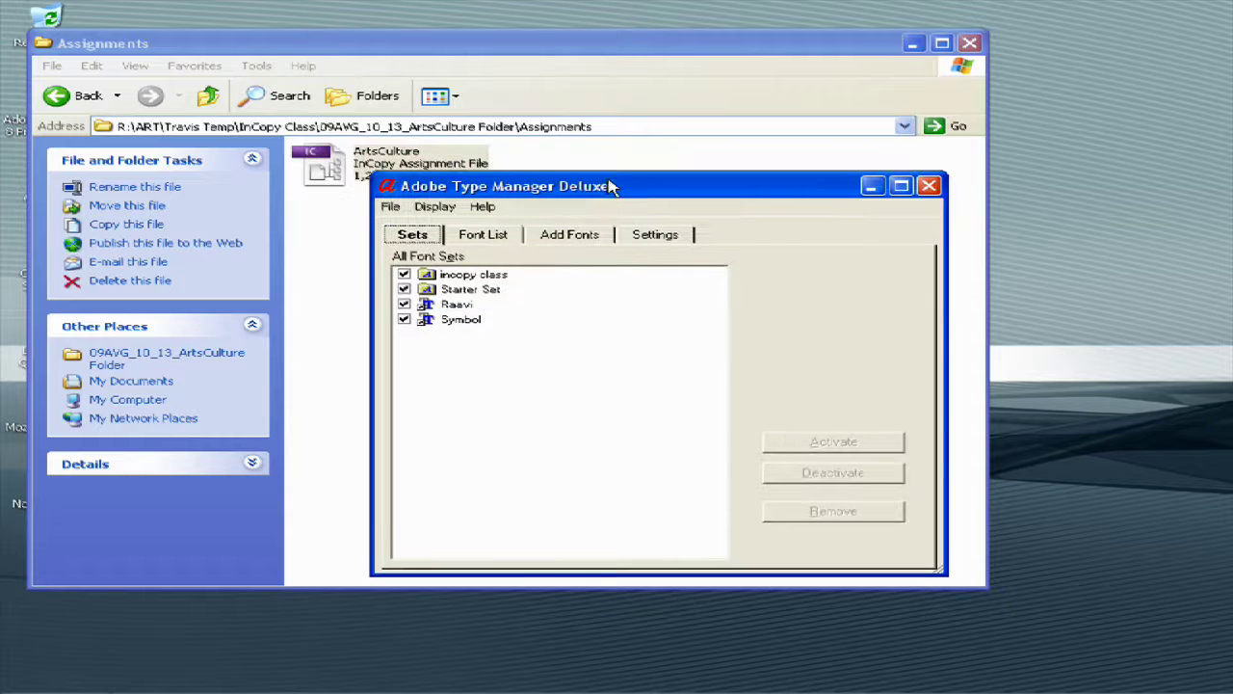
pyautogui.click(569, 235)
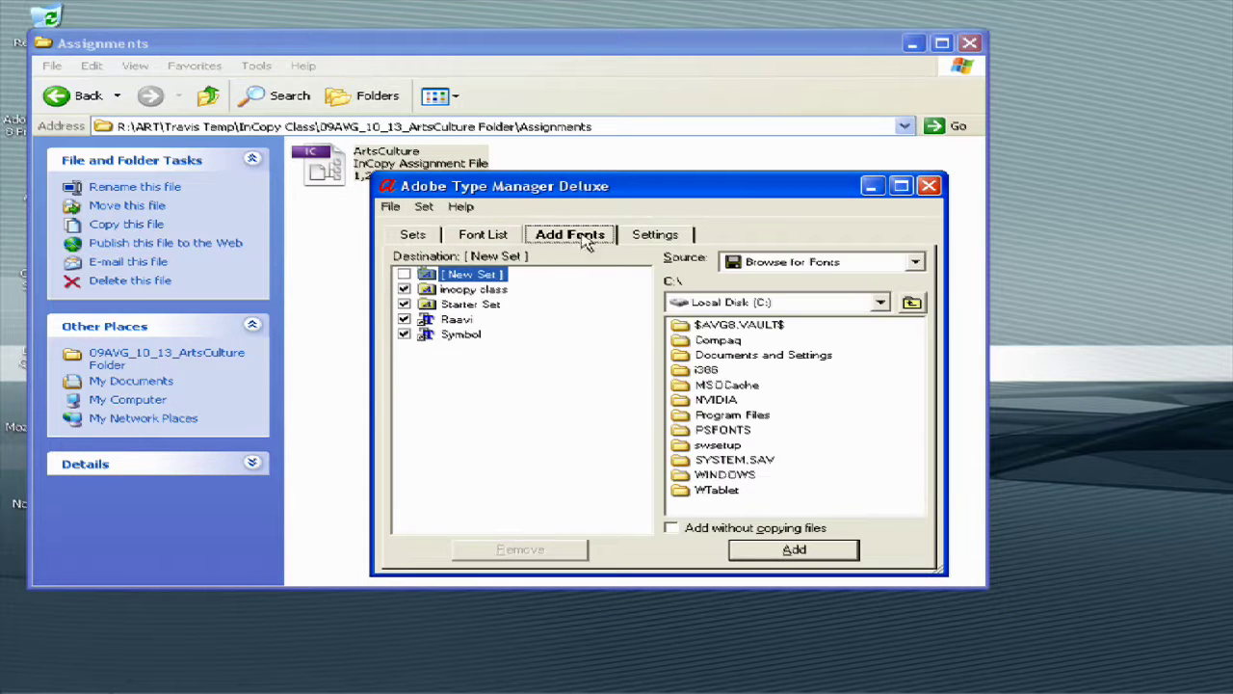
# Set the font source to the Fonts folder of 09AVG_10_13_ArtsCulture Folder, inside the InCopy Class folder.
pyautogui.click(755, 305)
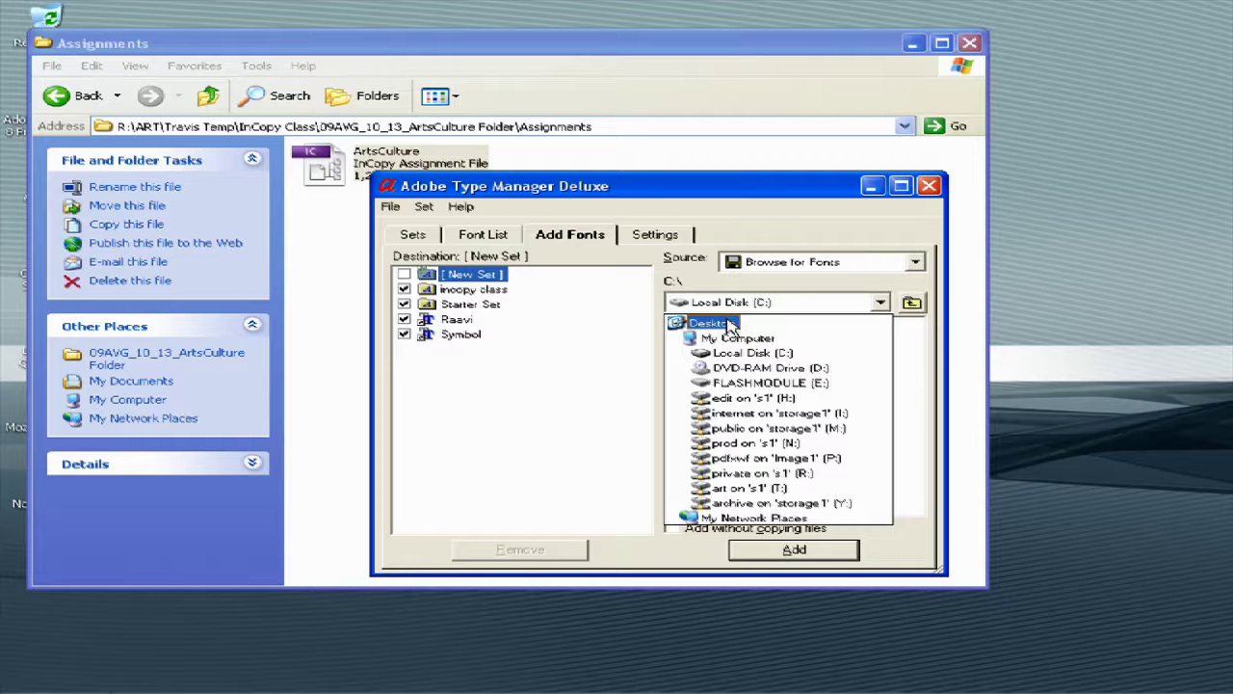
pyautogui.click(729, 328)
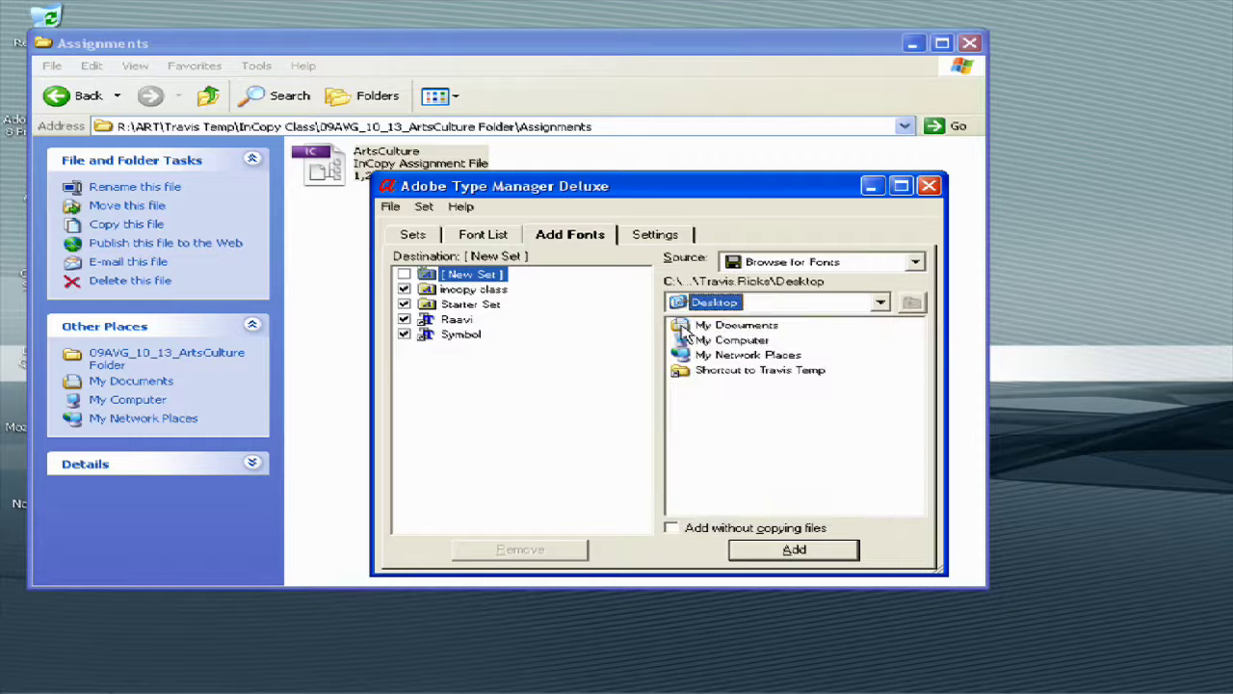
pyautogui.doubleClick(723, 371)
pyautogui.doubleClick(703, 337)
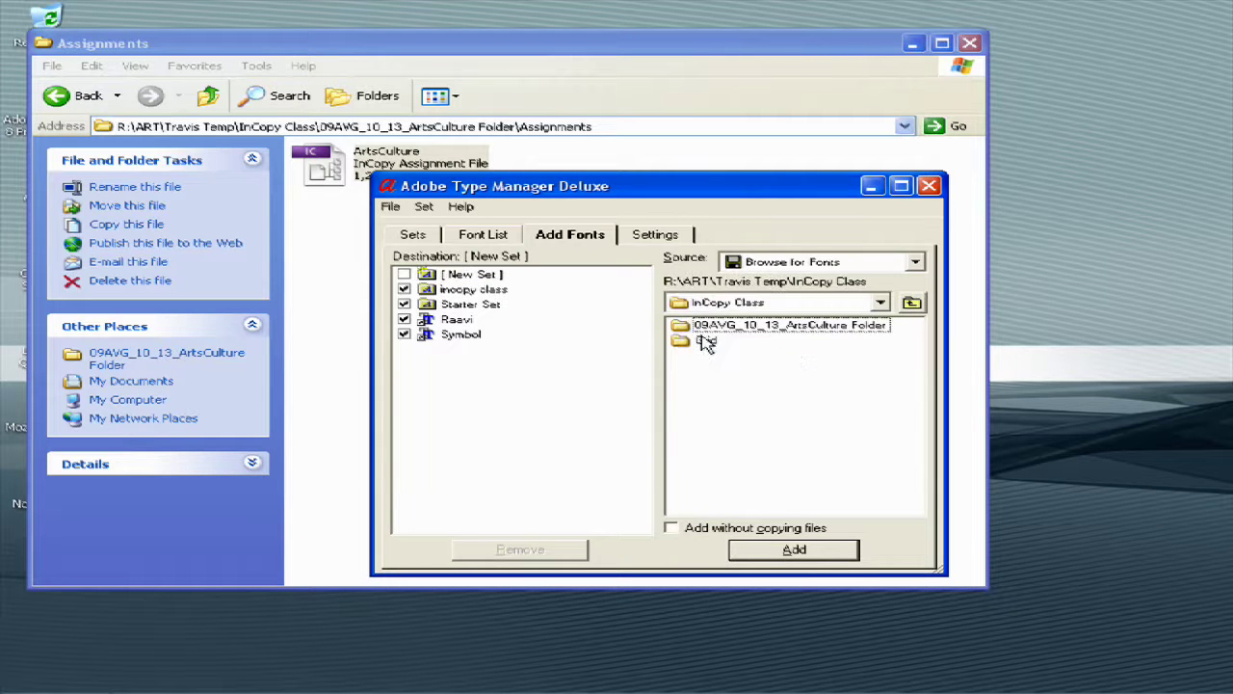
pyautogui.doubleClick(761, 329)
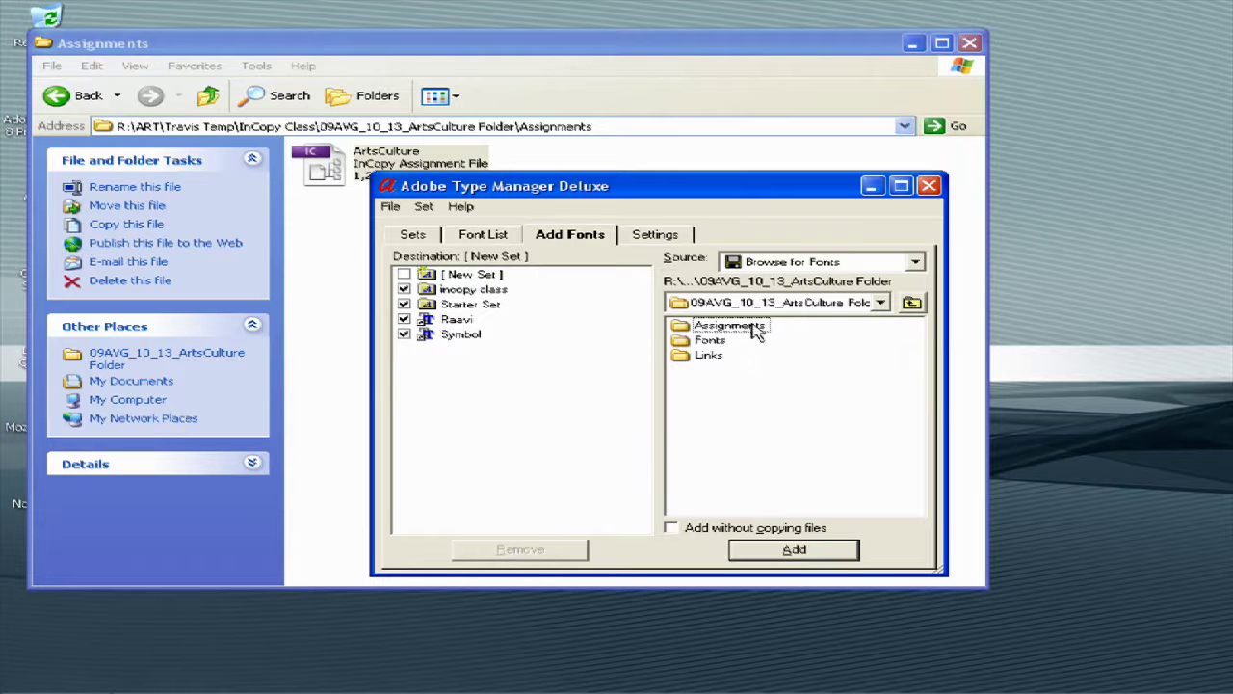
pyautogui.doubleClick(710, 342)
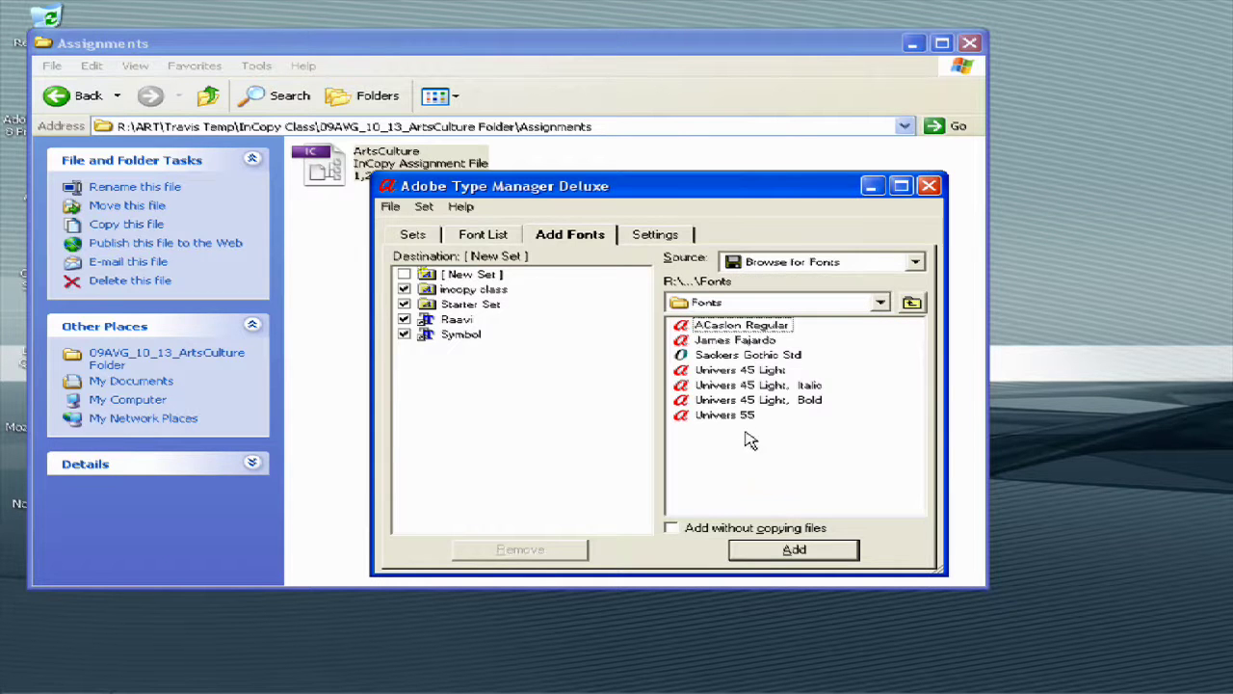
# Select all the fonts listed in the source Fonts folder.
pyautogui.moveTo(730, 415); pyautogui.dragTo(724, 386)
pyautogui.click(782, 445)
pyautogui.hotkey('ctrl', 'a')
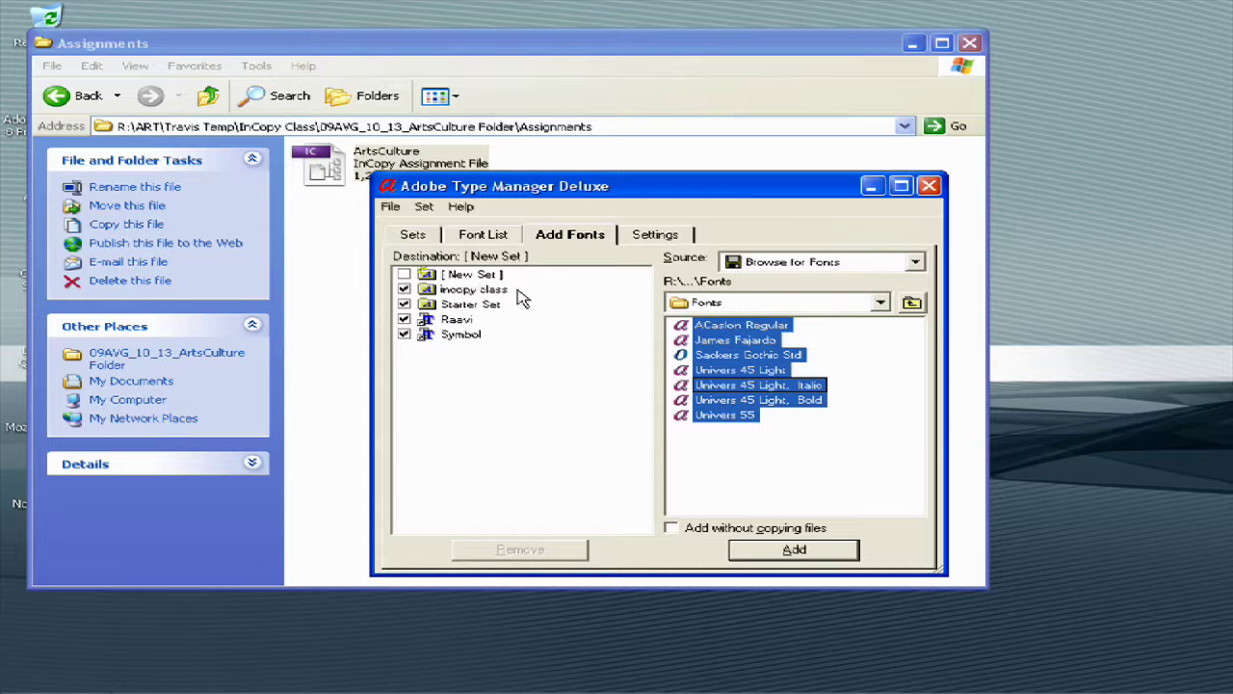
# Create a new font set named "InCopy Class set" and have it activated.
pyautogui.doubleClick(491, 277)
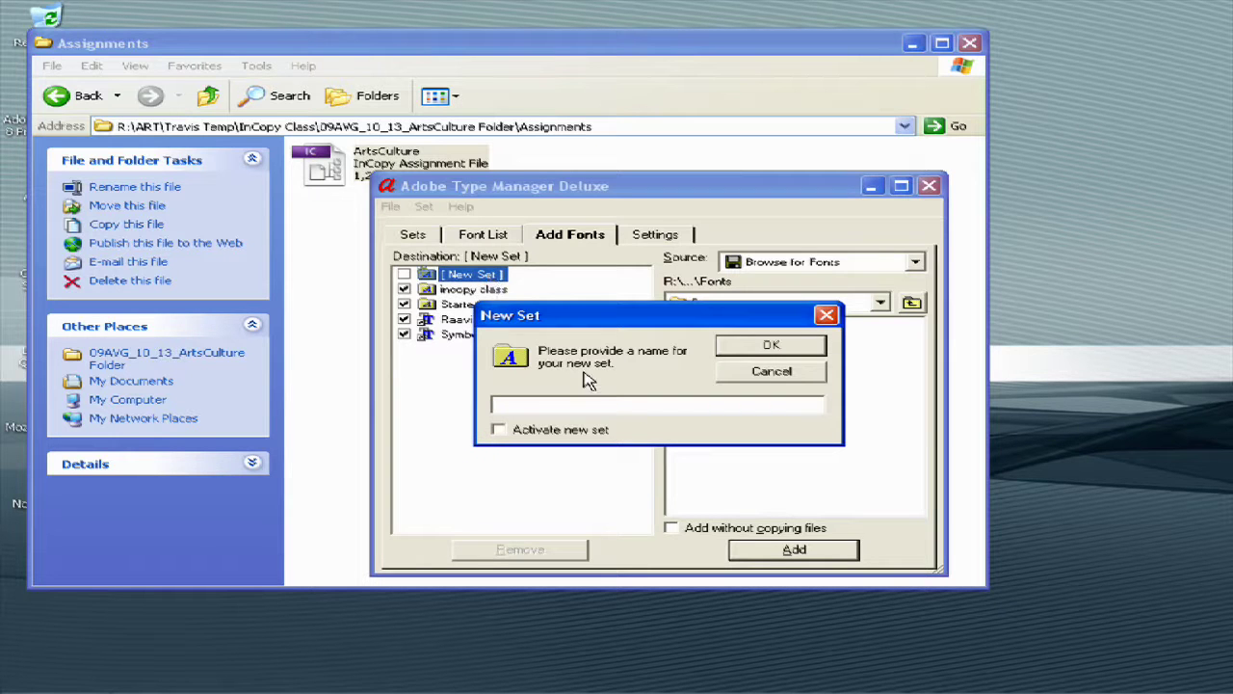
pyautogui.write('InCopy Class set')
pyautogui.click(499, 431)
pyautogui.click(742, 348)
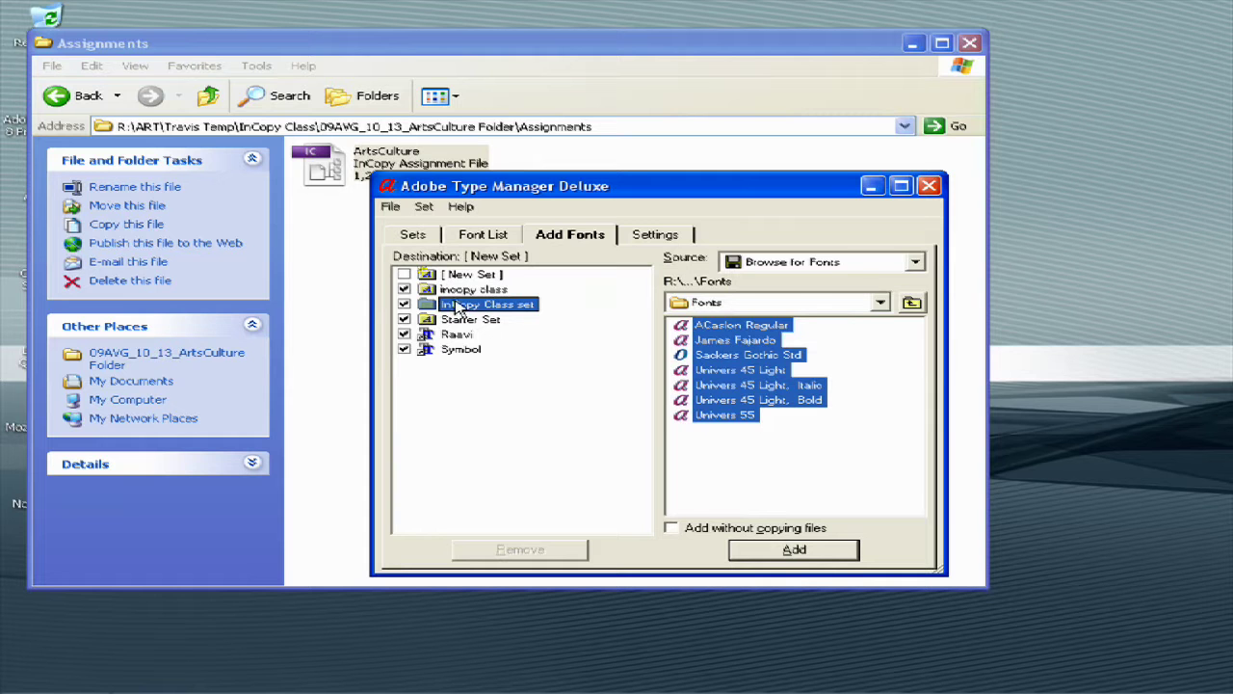
# Add the selected fonts to the InCopy Class set, check the set's contents and close the font manager.
pyautogui.click(790, 549)
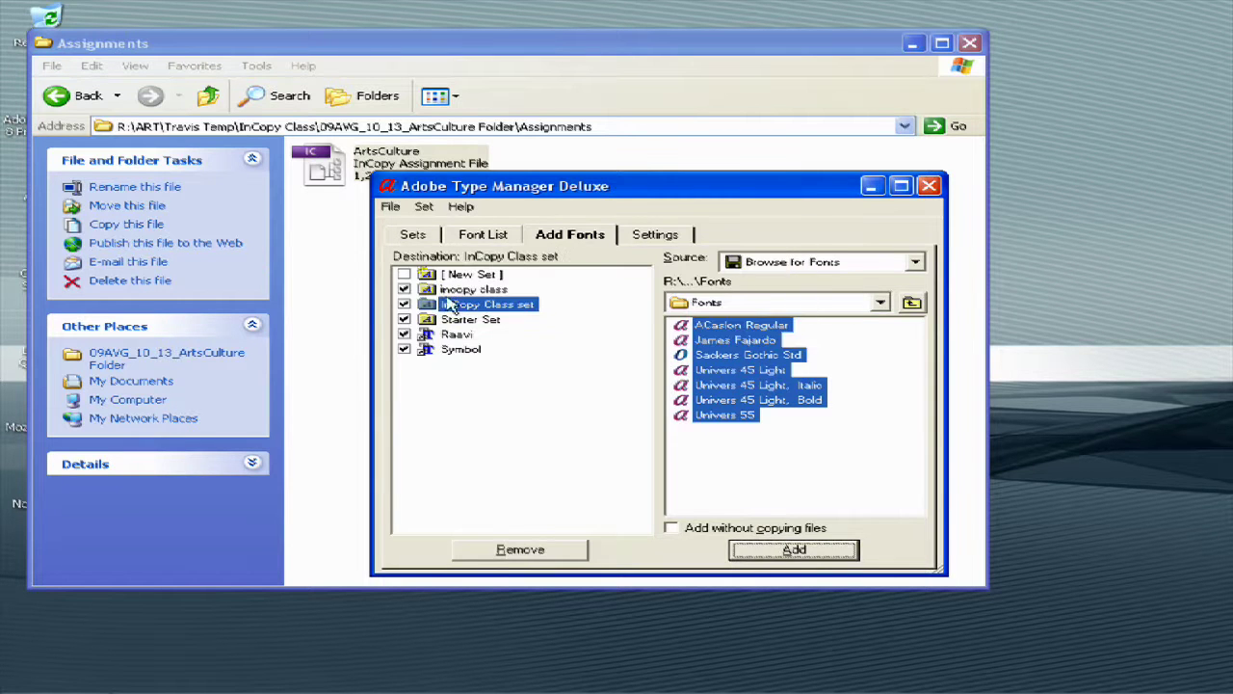
pyautogui.doubleClick(443, 307)
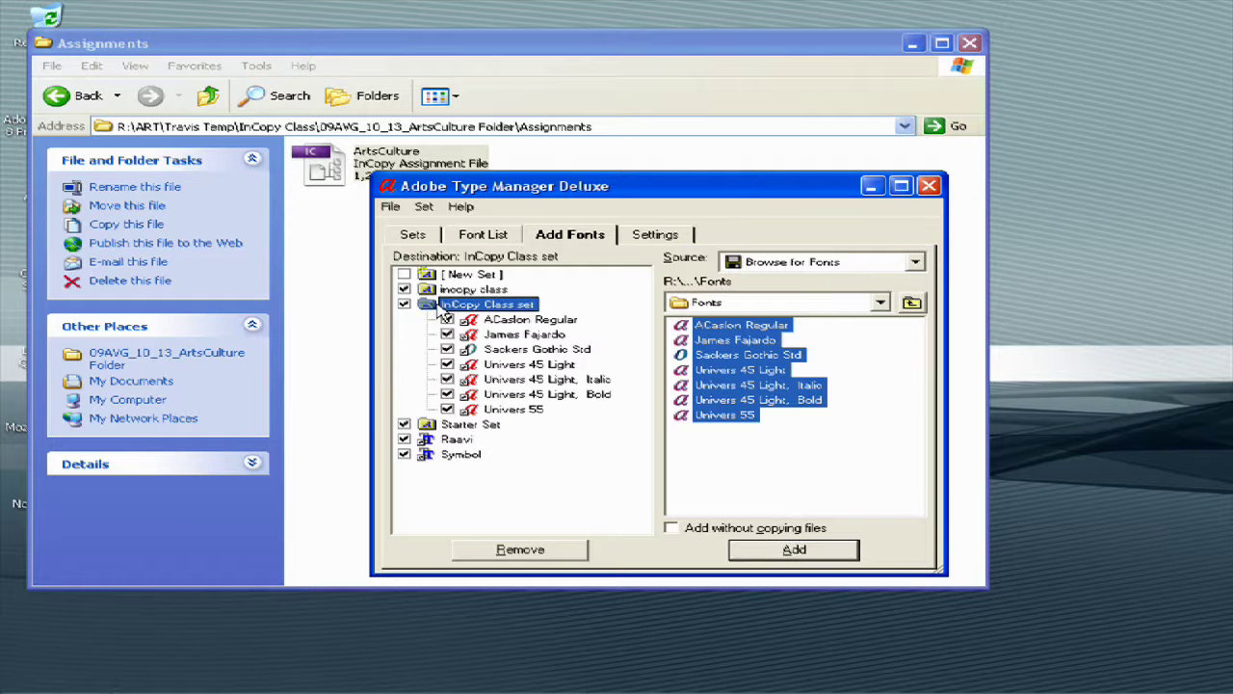
pyautogui.click(561, 424)
pyautogui.click(929, 185)
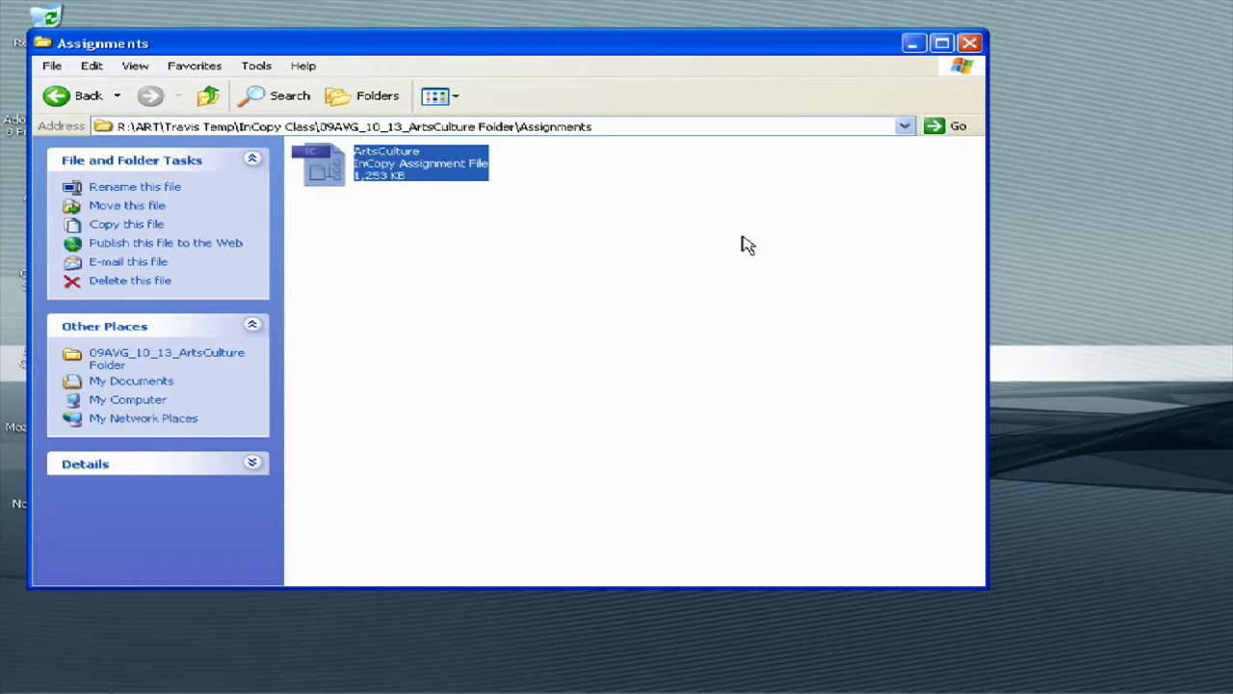
# Open the ArtsCulture assignment file in InCopy and accept the substitution of its missing fonts.
pyautogui.click(651, 353)
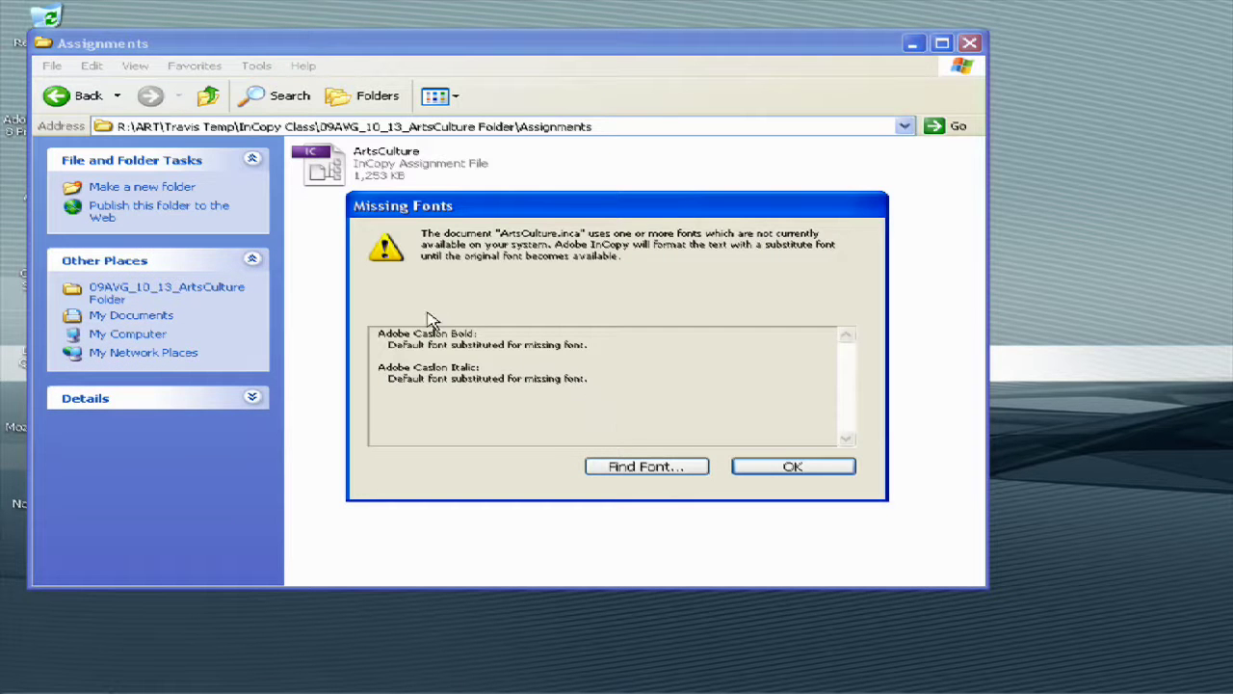
pyautogui.click(844, 468)
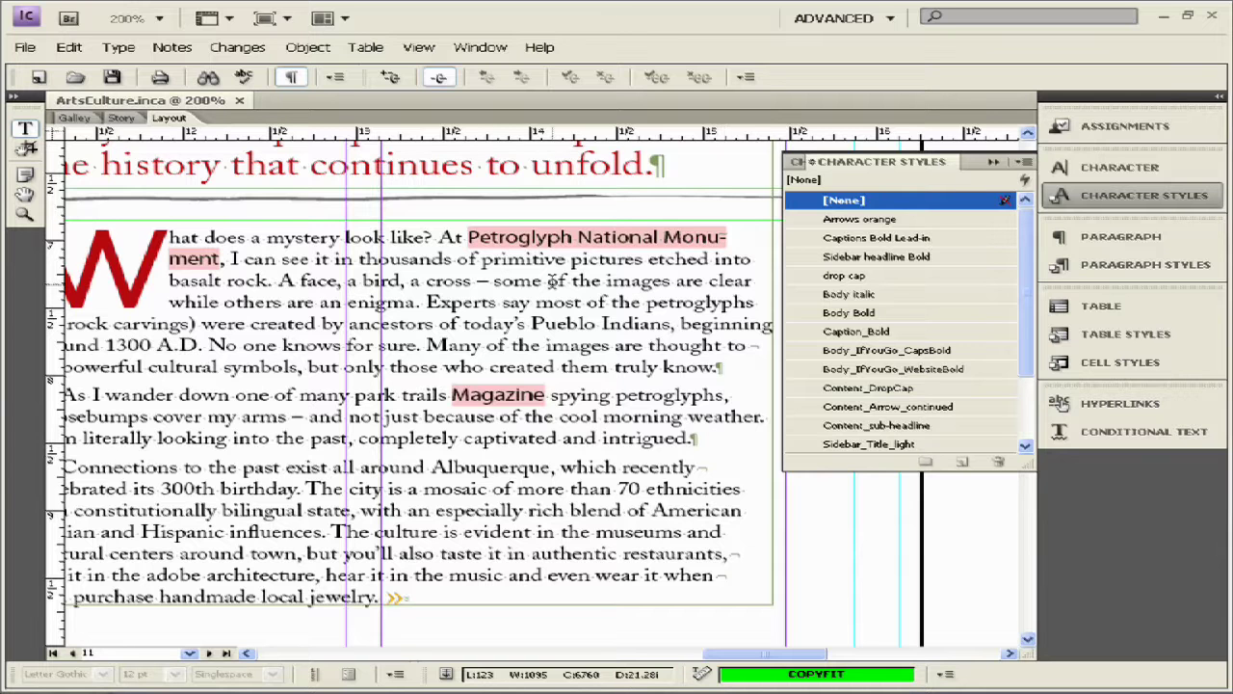
# Check the paragraph styles of the "As I wander" paragraph and its highlighted word "Magazine".
pyautogui.click(495, 281)
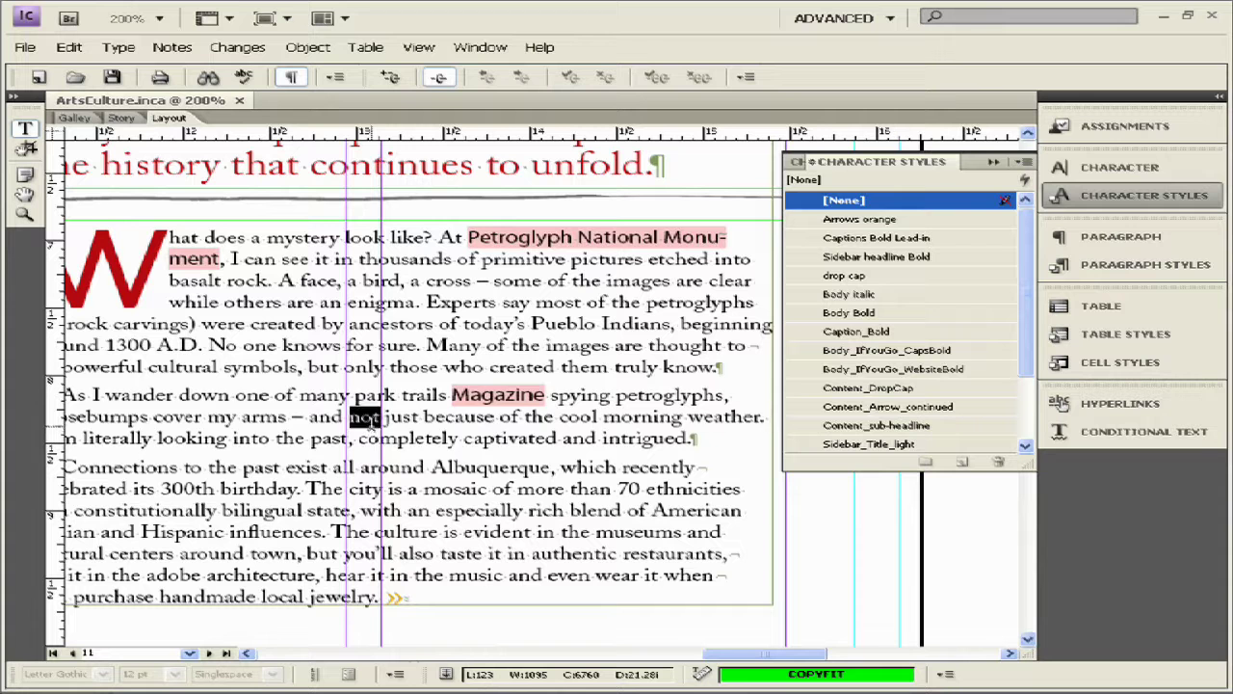
pyautogui.tripleClick(371, 416)
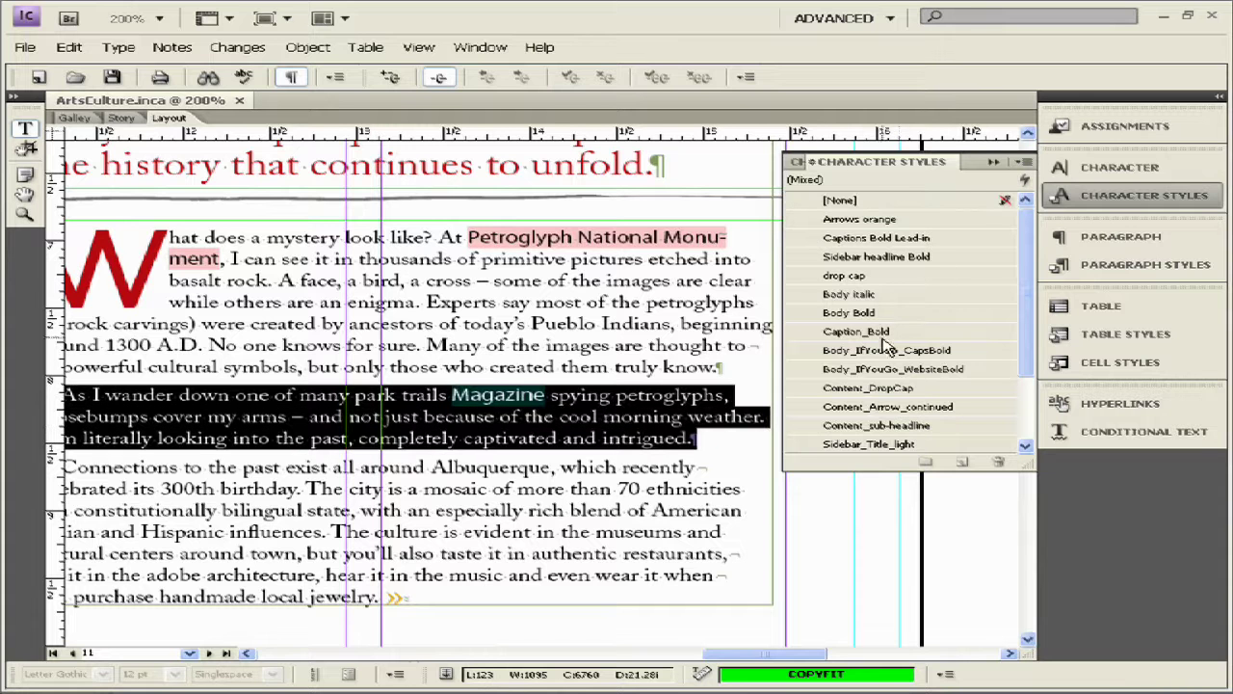
pyautogui.click(1177, 268)
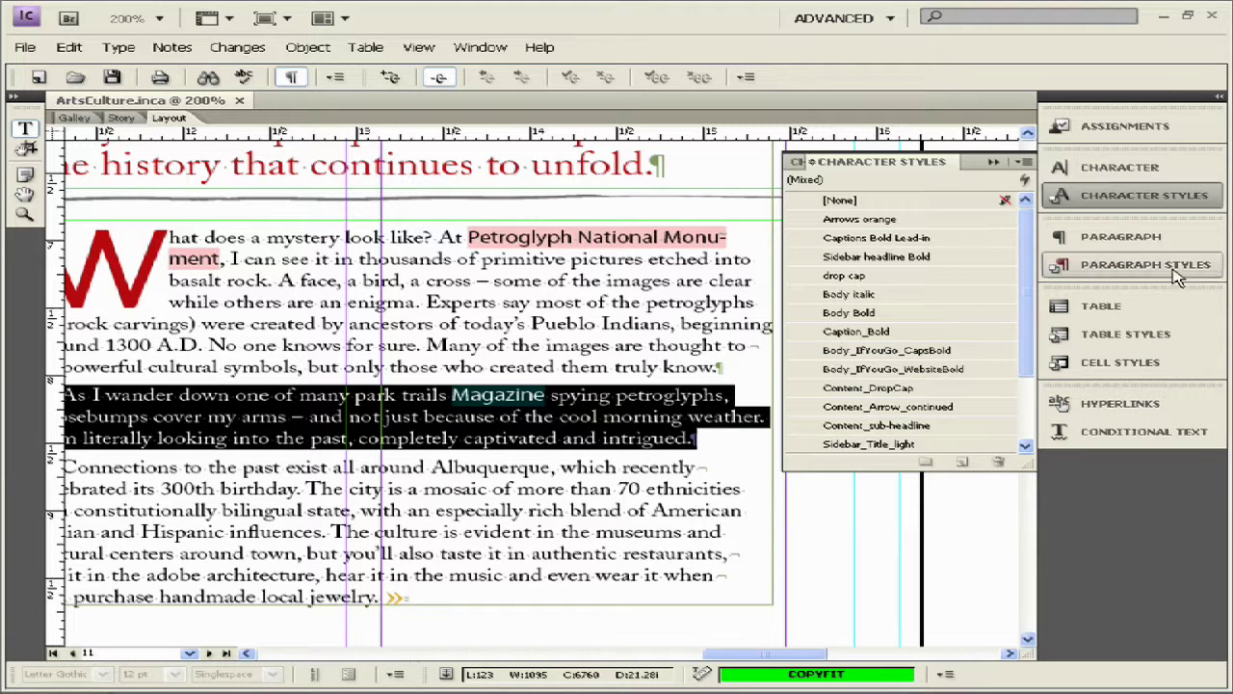
pyautogui.click(577, 364)
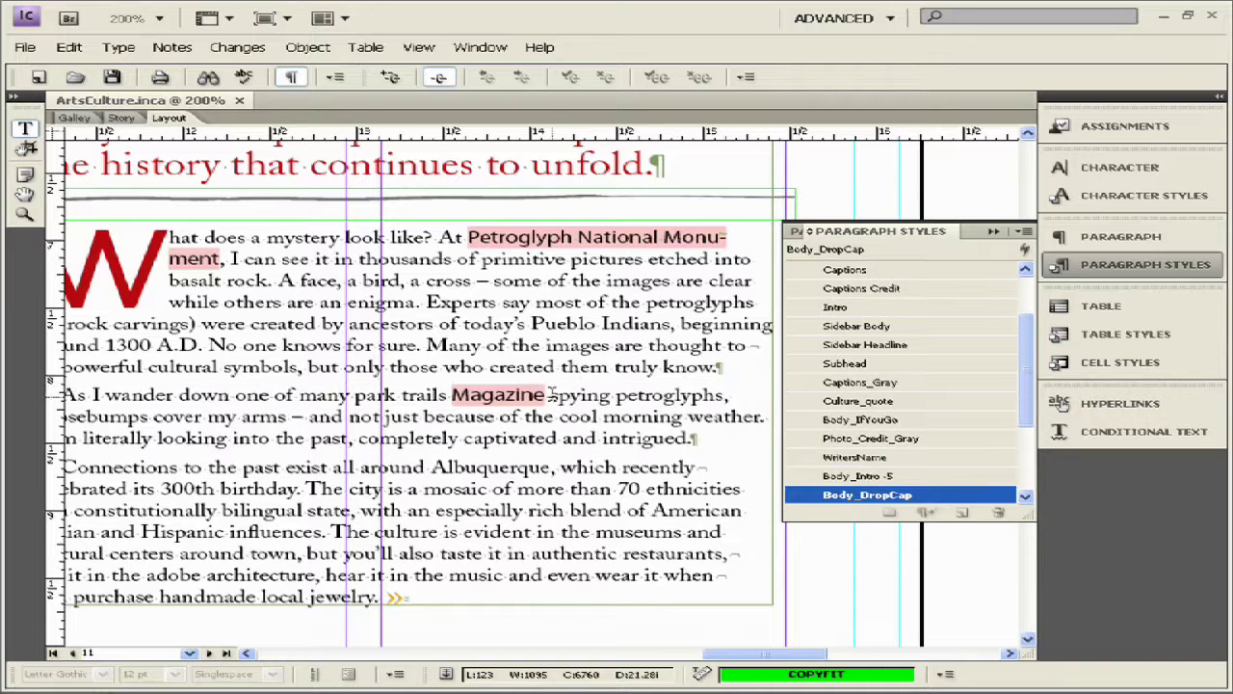
pyautogui.moveTo(544, 396); pyautogui.dragTo(454, 397)
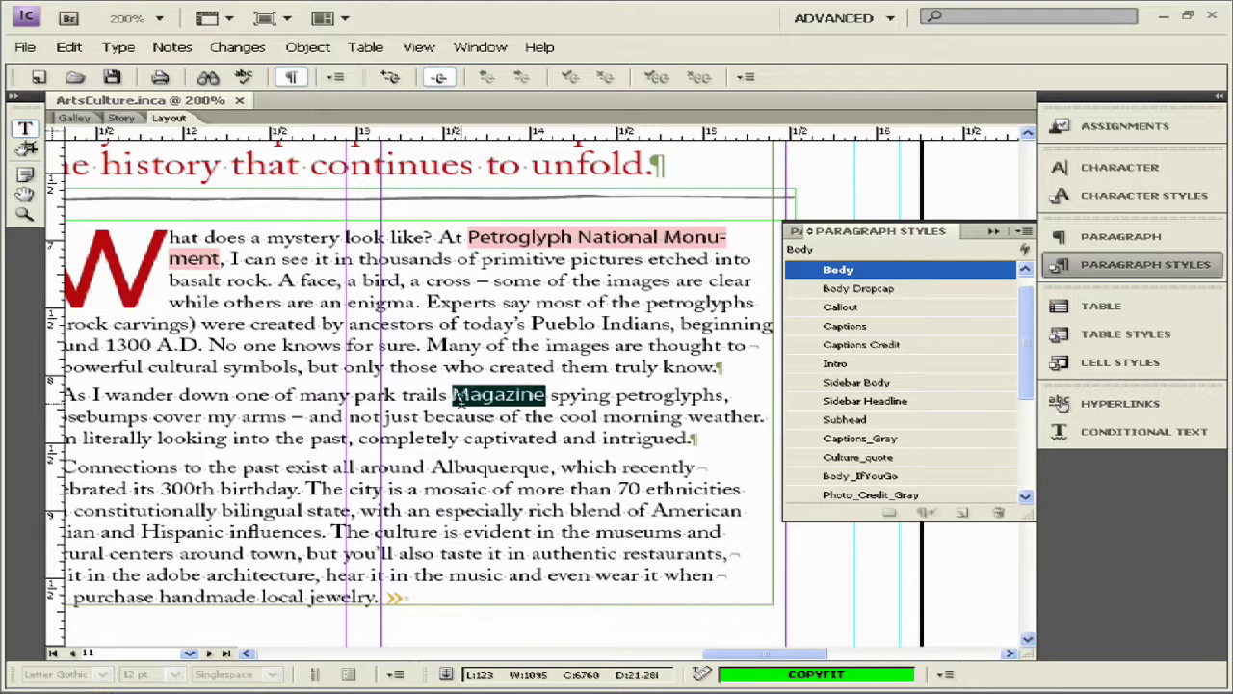
pyautogui.click(474, 433)
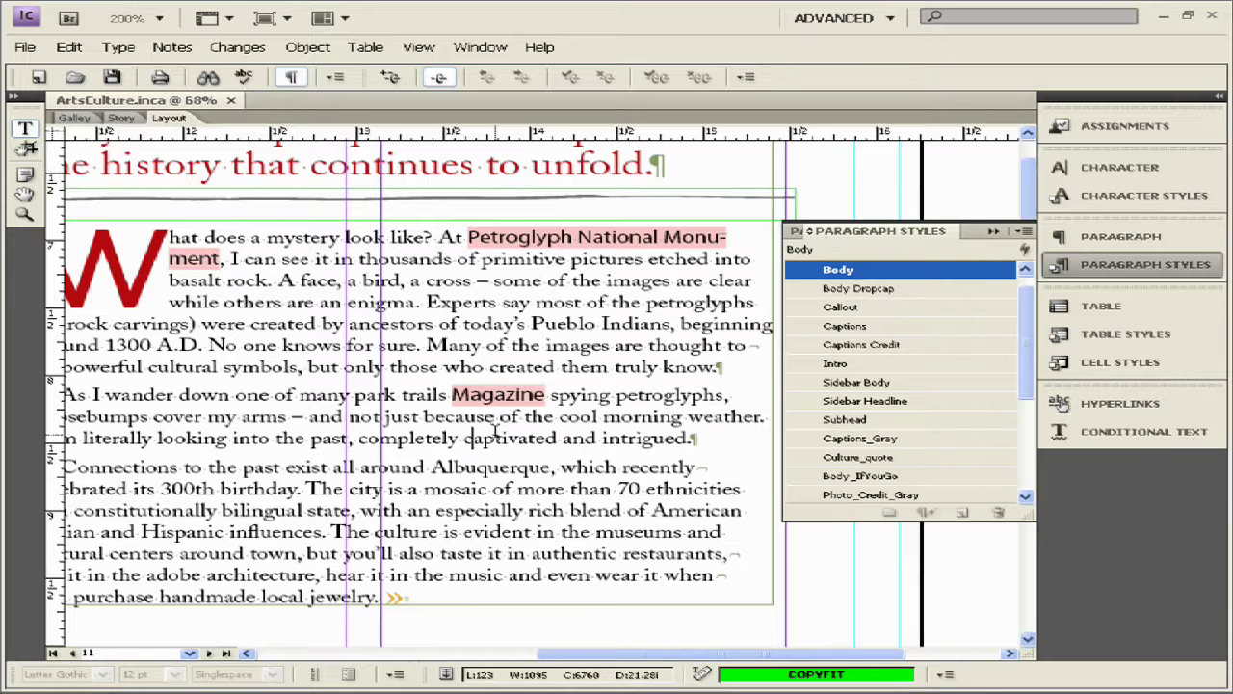
# Go to the end of the story in the Time-Honored Museums section on page 13 and hide the paragraph styles list.
pyautogui.hotkey('ctrl', '0')
pyautogui.scroll(-6, 576, 374)
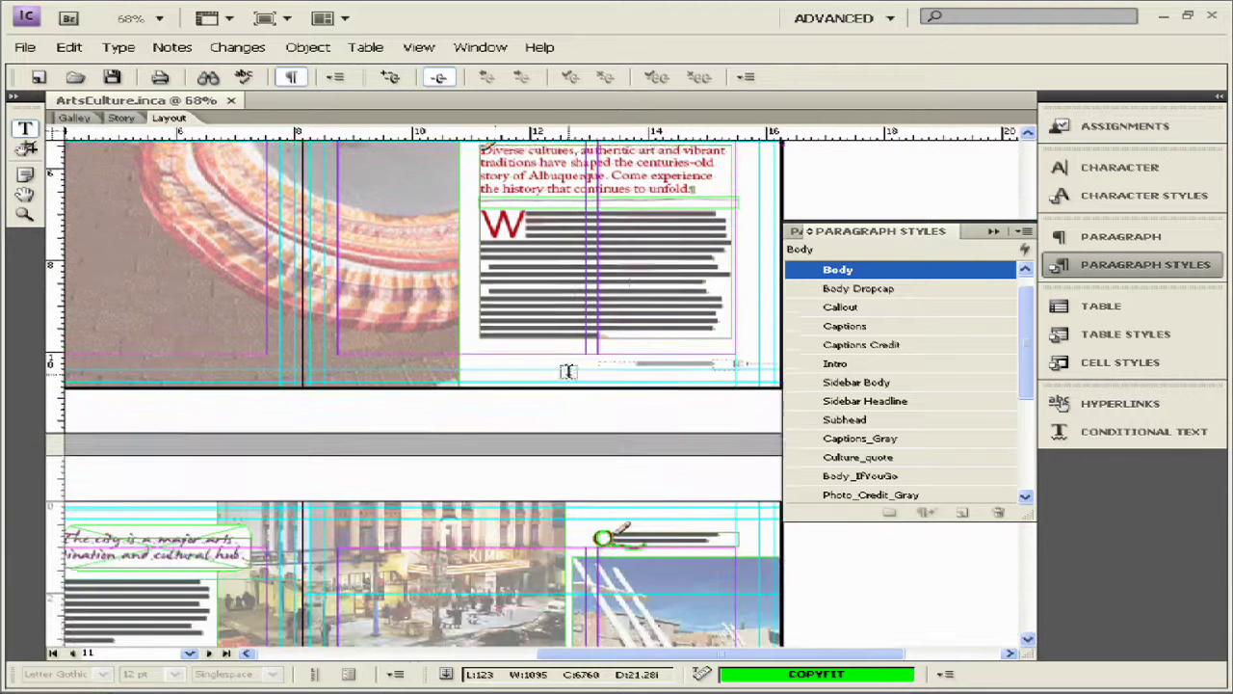
pyautogui.scroll(-2, 543, 329)
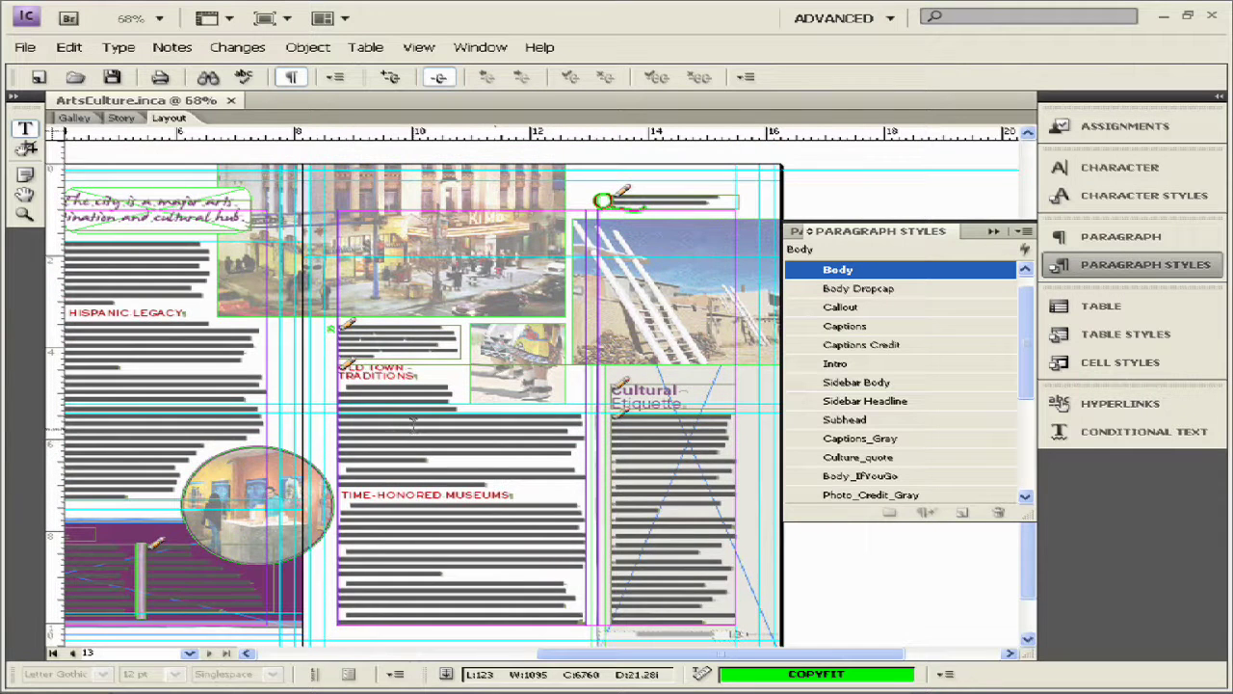
pyautogui.scroll(-2, 412, 424)
pyautogui.scroll(1, 414, 424)
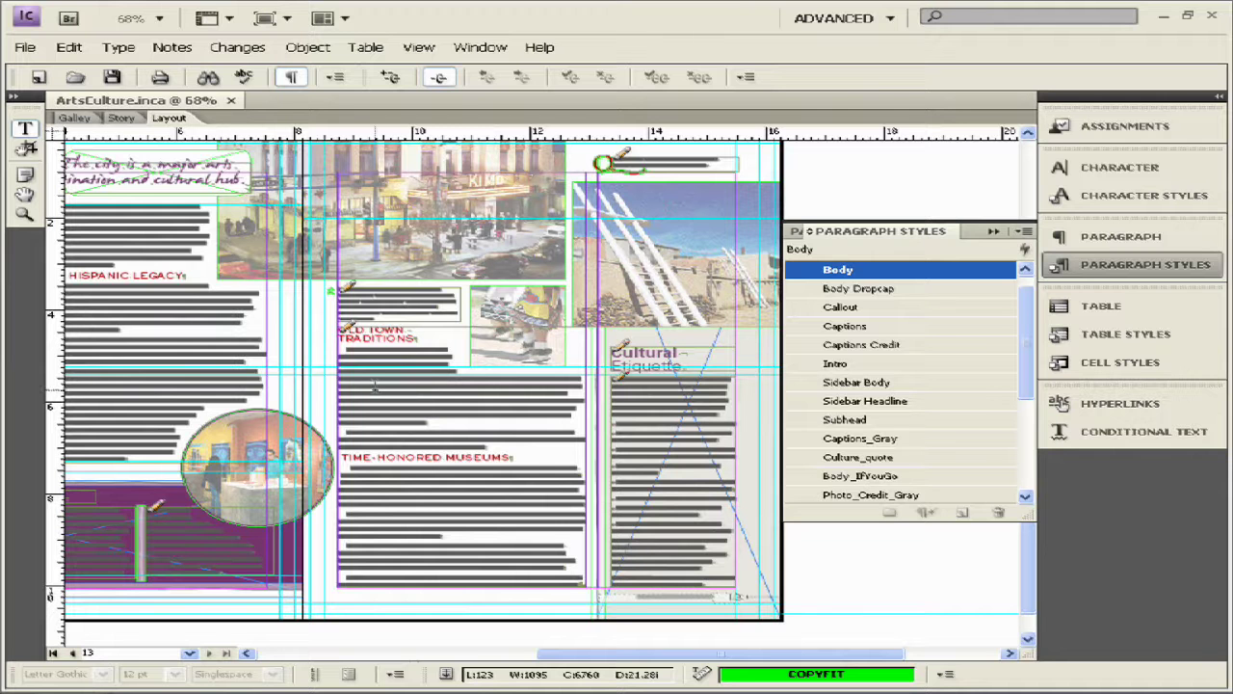
pyautogui.scroll(-1, 385, 390)
pyautogui.hotkey('ctrl', '=')
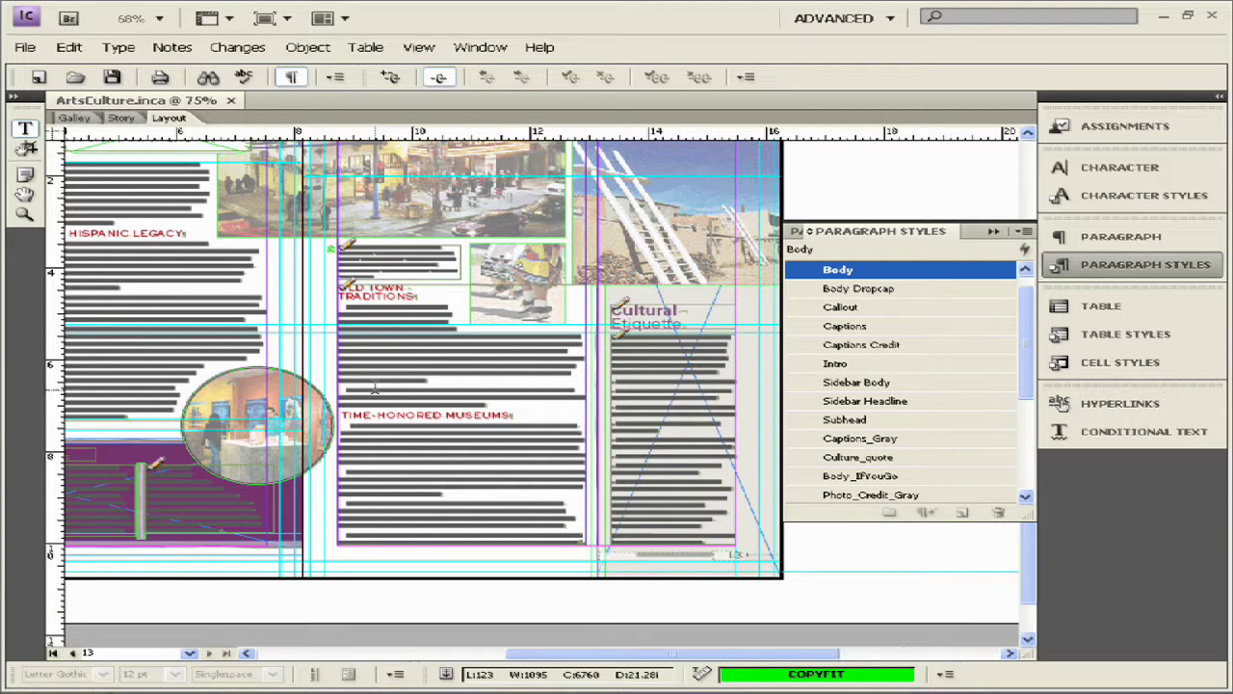
pyautogui.hotkey('ctrl', '=')
pyautogui.hotkey('ctrl', '=')
pyautogui.hotkey('ctrl', '=')
pyautogui.scroll(-5, 484, 339)
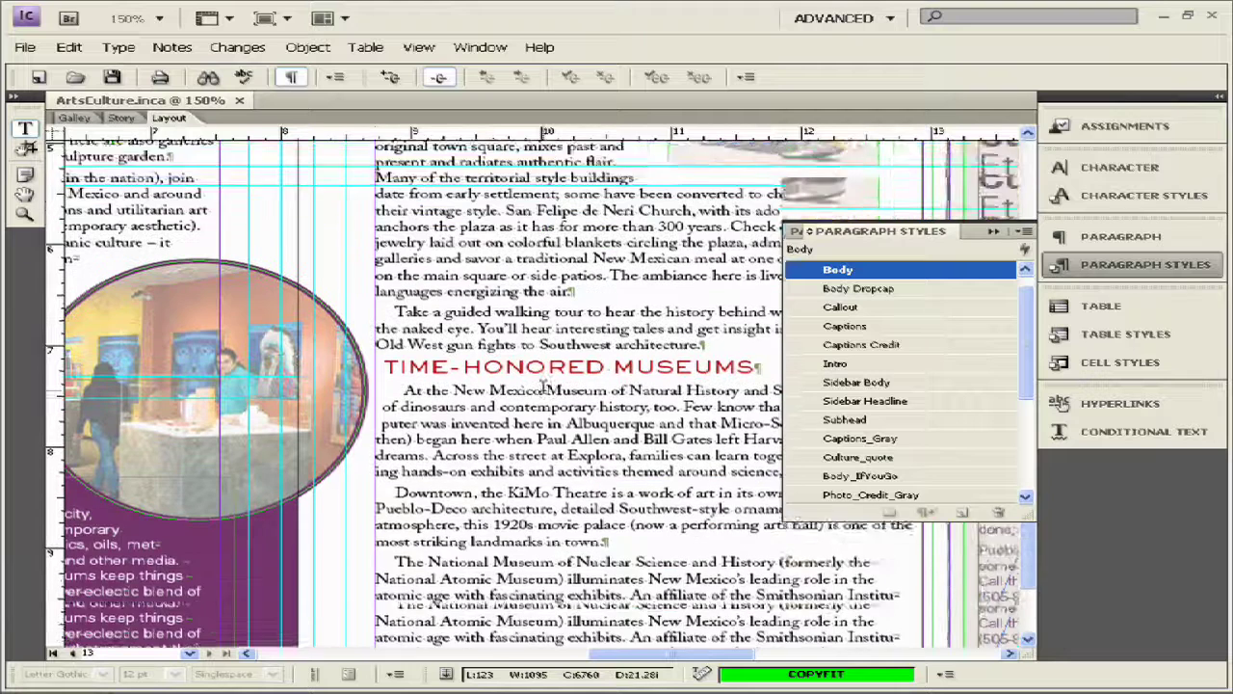
pyautogui.click(1080, 268)
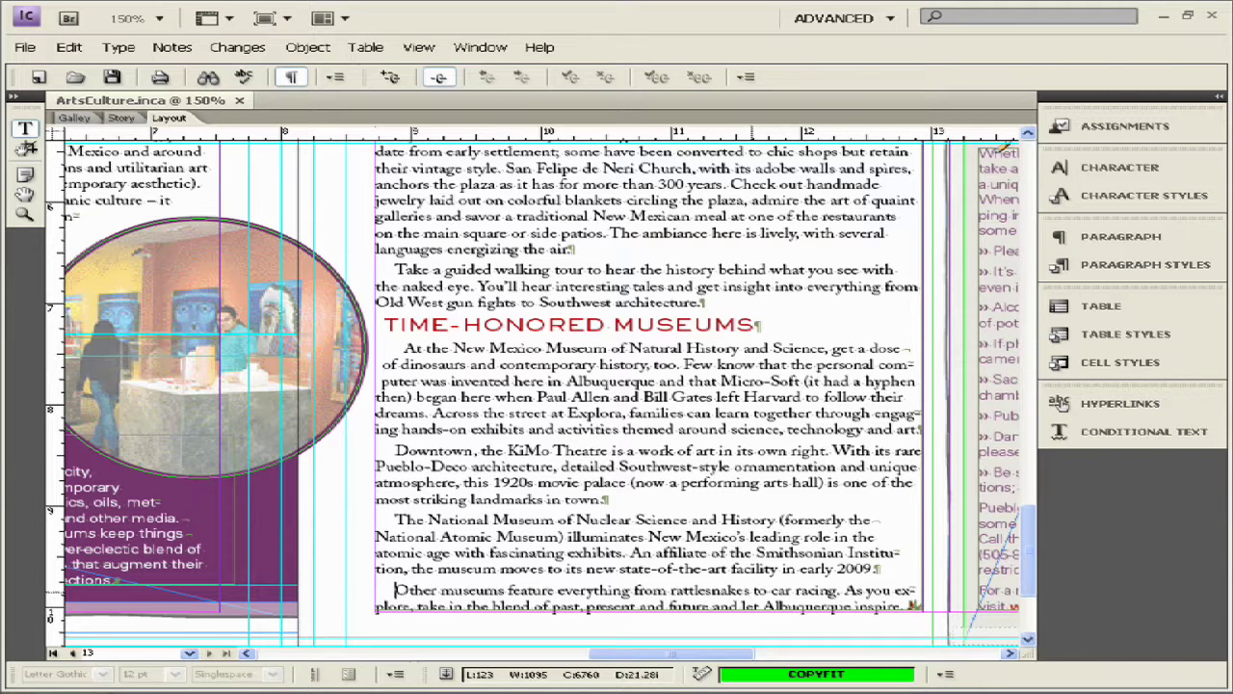
# Select the entire story text and paste three further copies of it after its end.
pyautogui.tripleClick(758, 590)
pyautogui.hotkey('ctrl', 'a')
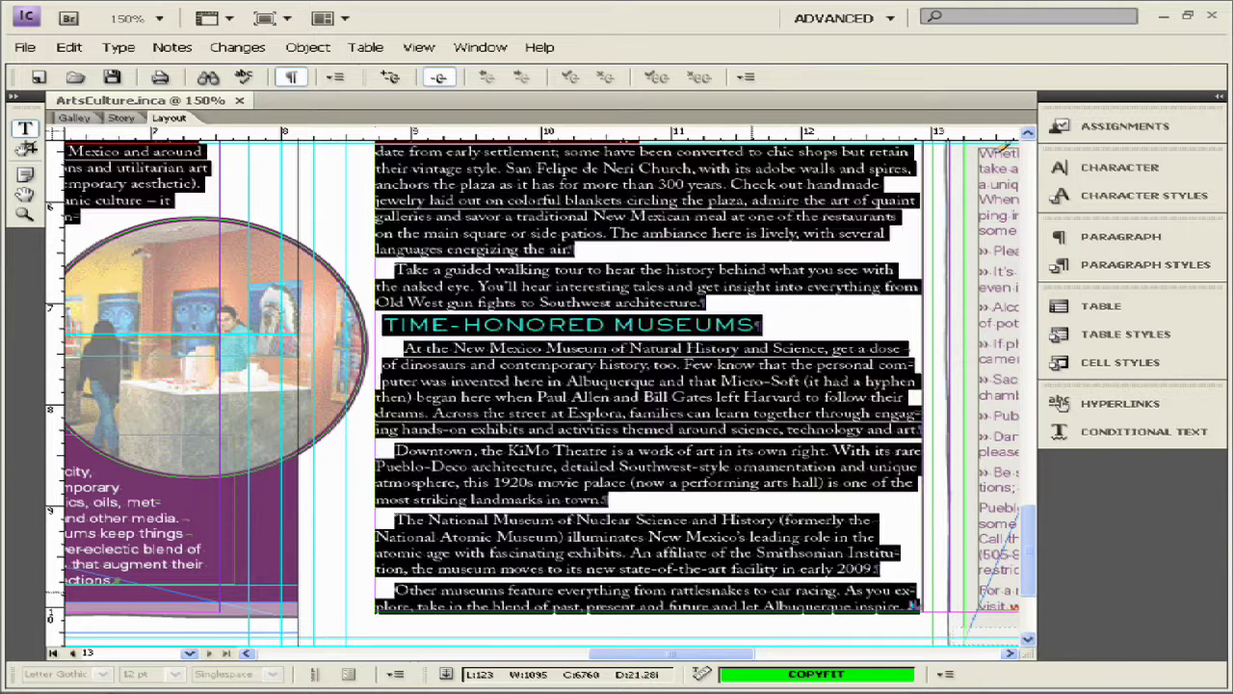
pyautogui.press('Right')
pyautogui.hotkey('ctrl', 'v')
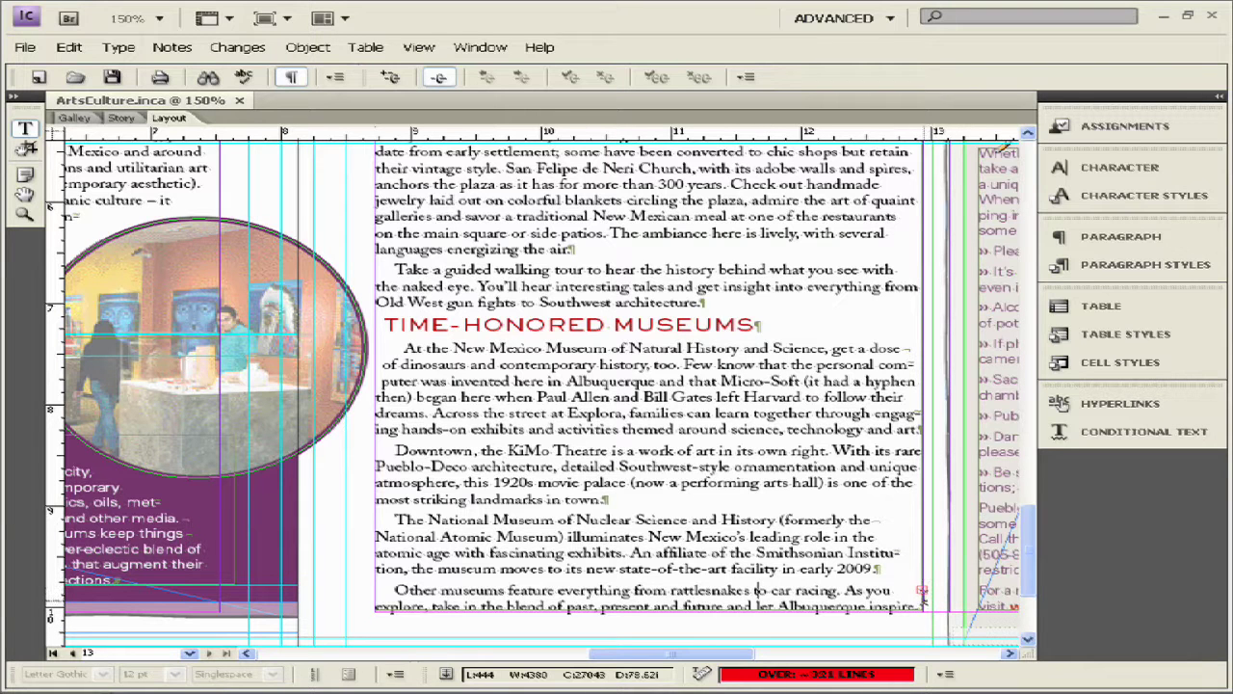
# Switch to the Galley view and examine the overset text after the copyfit line.
pyautogui.click(74, 118)
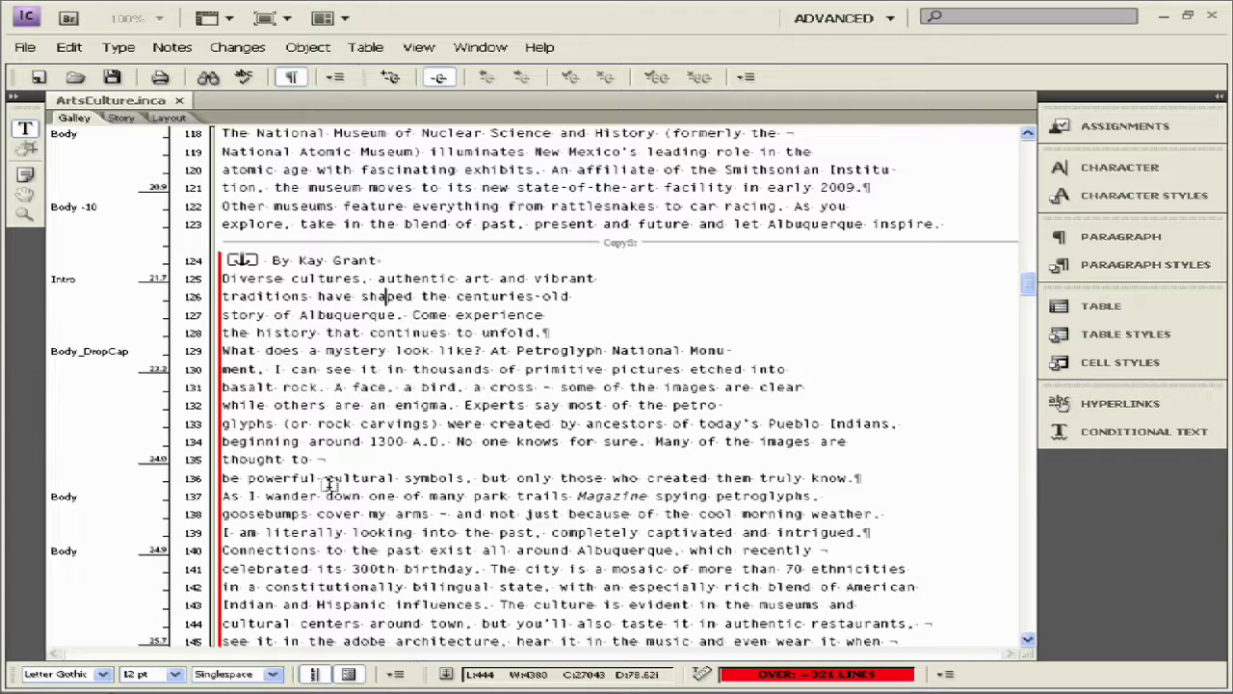
pyautogui.scroll(-5, 330, 484)
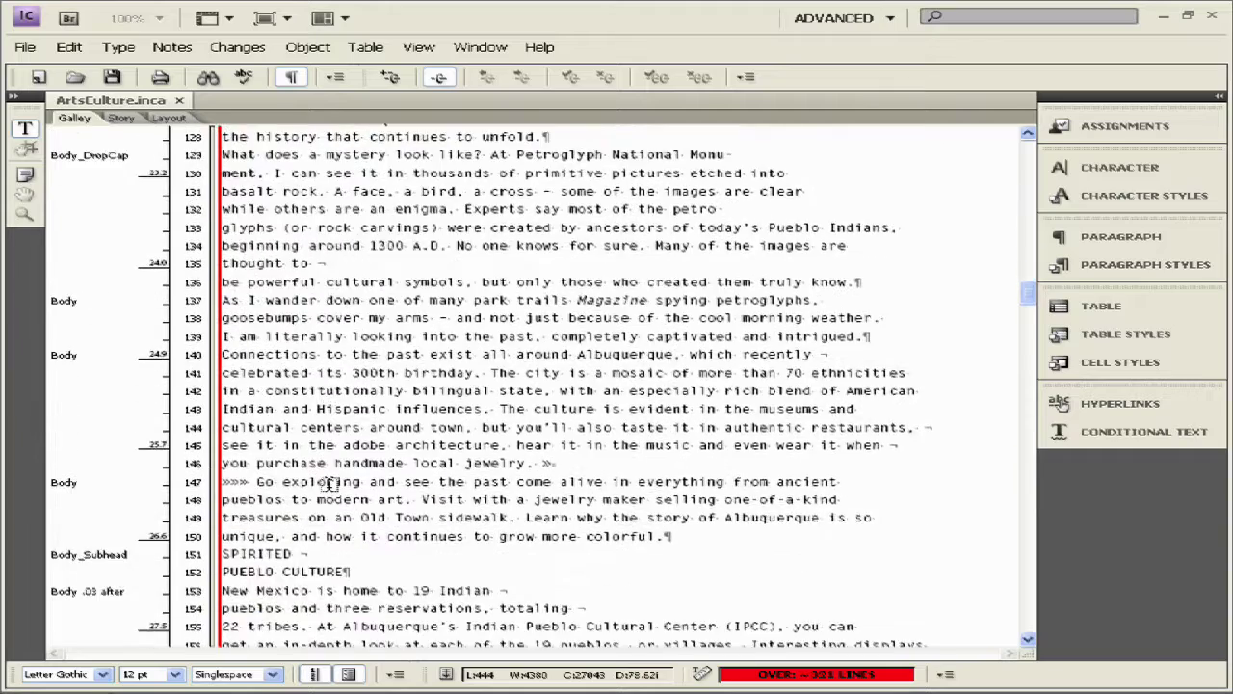
pyautogui.scroll(7, 329, 484)
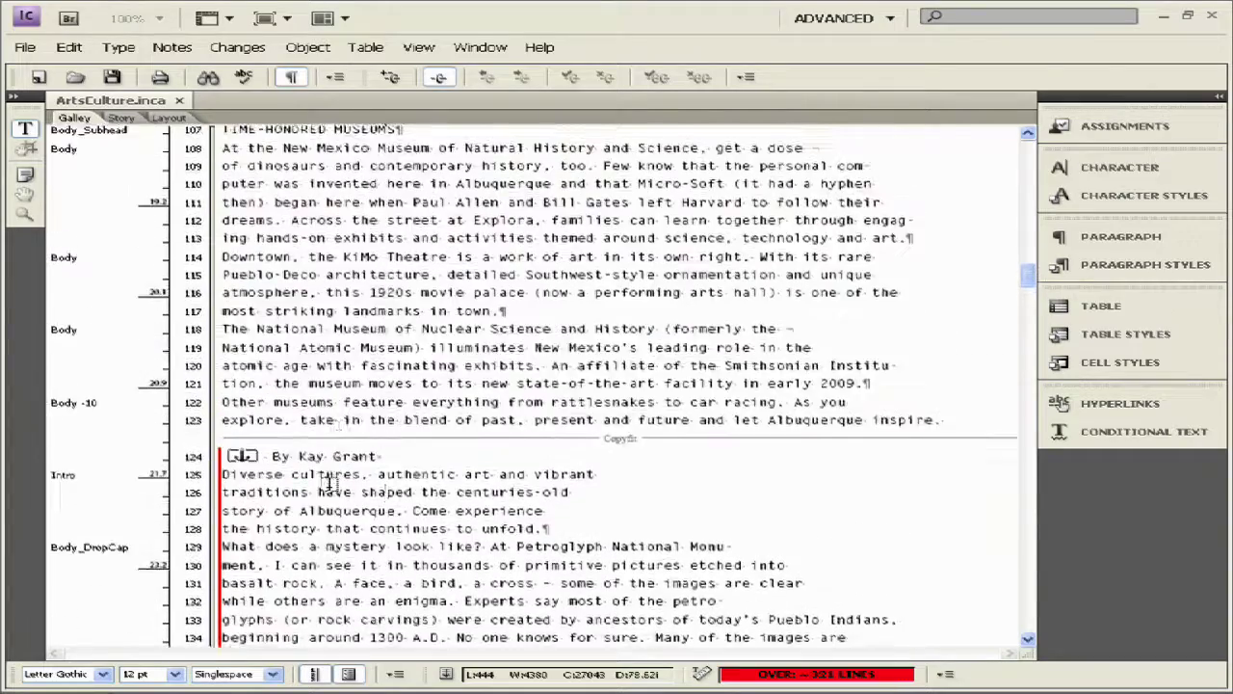
pyautogui.scroll(1, 329, 484)
pyautogui.moveTo(369, 564); pyautogui.dragTo(470, 551)
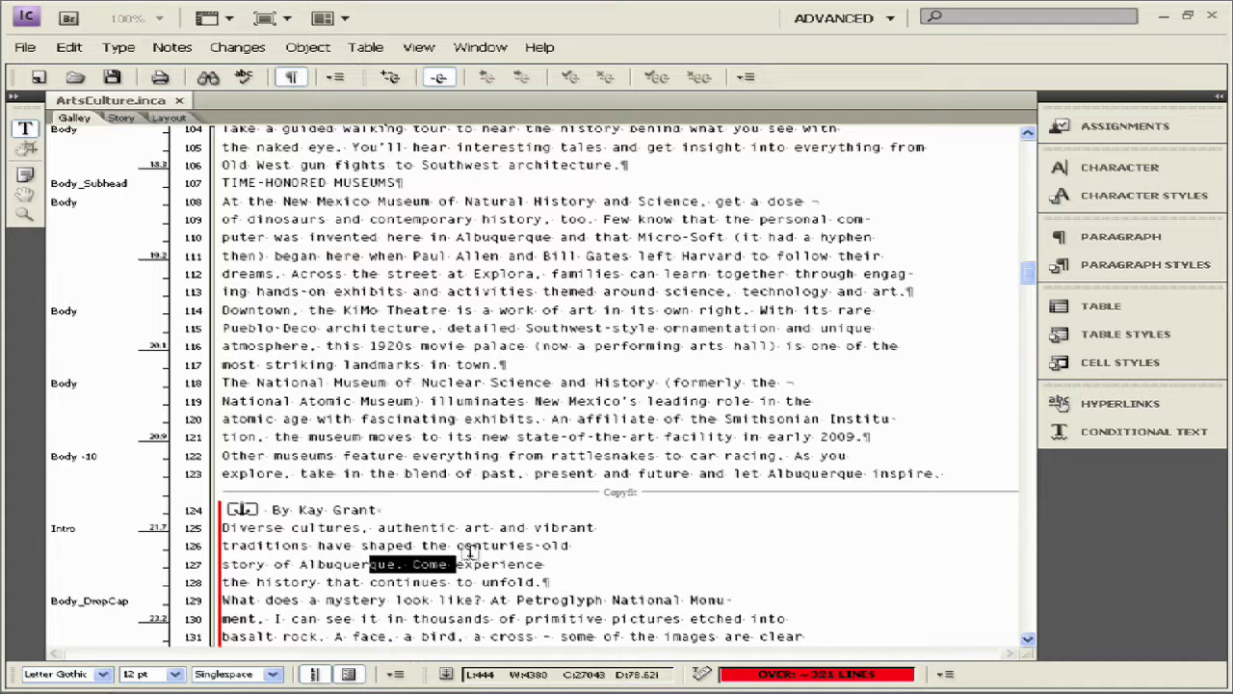
# Compare the overset text after the copyfit line in Galley view with the story's end in Layout view.
pyautogui.scroll(2, 581, 406)
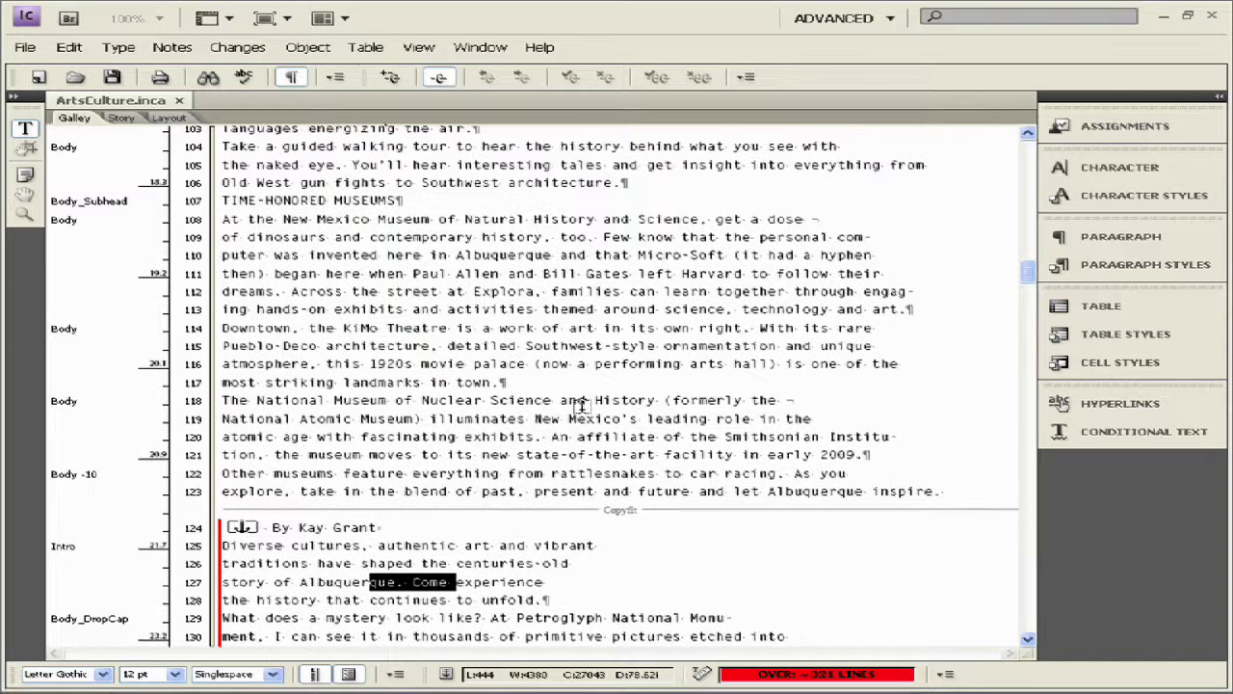
pyautogui.scroll(-1, 530, 431)
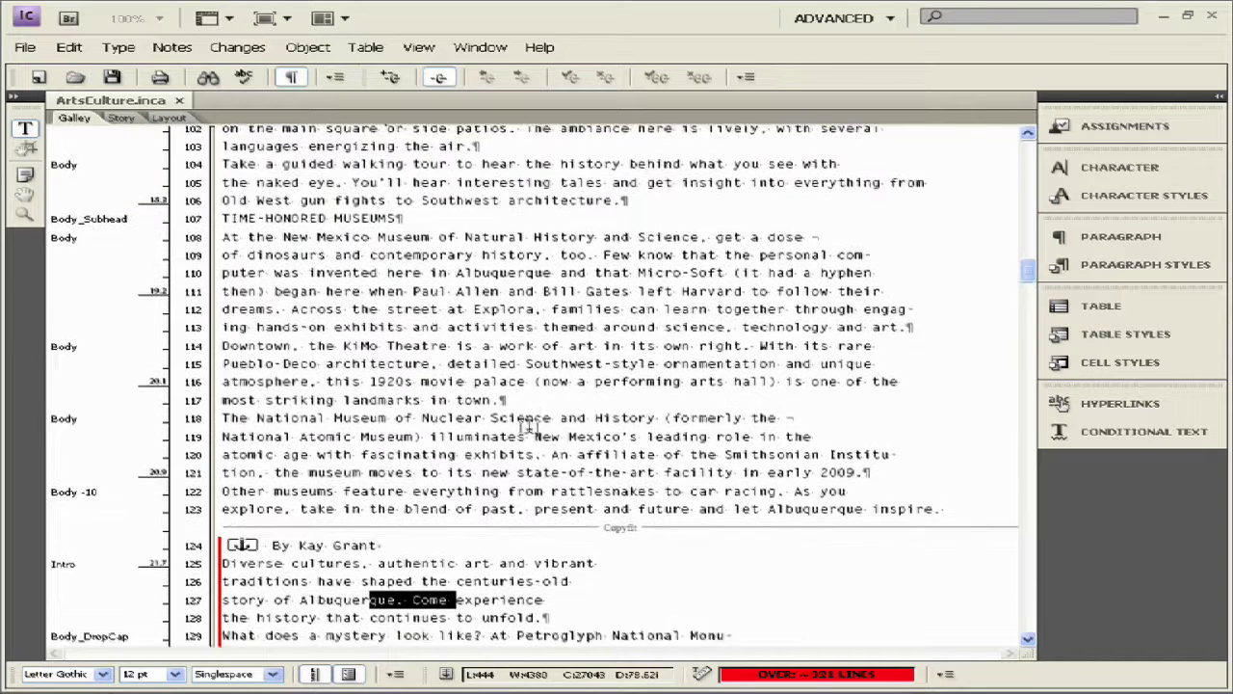
pyautogui.click(169, 117)
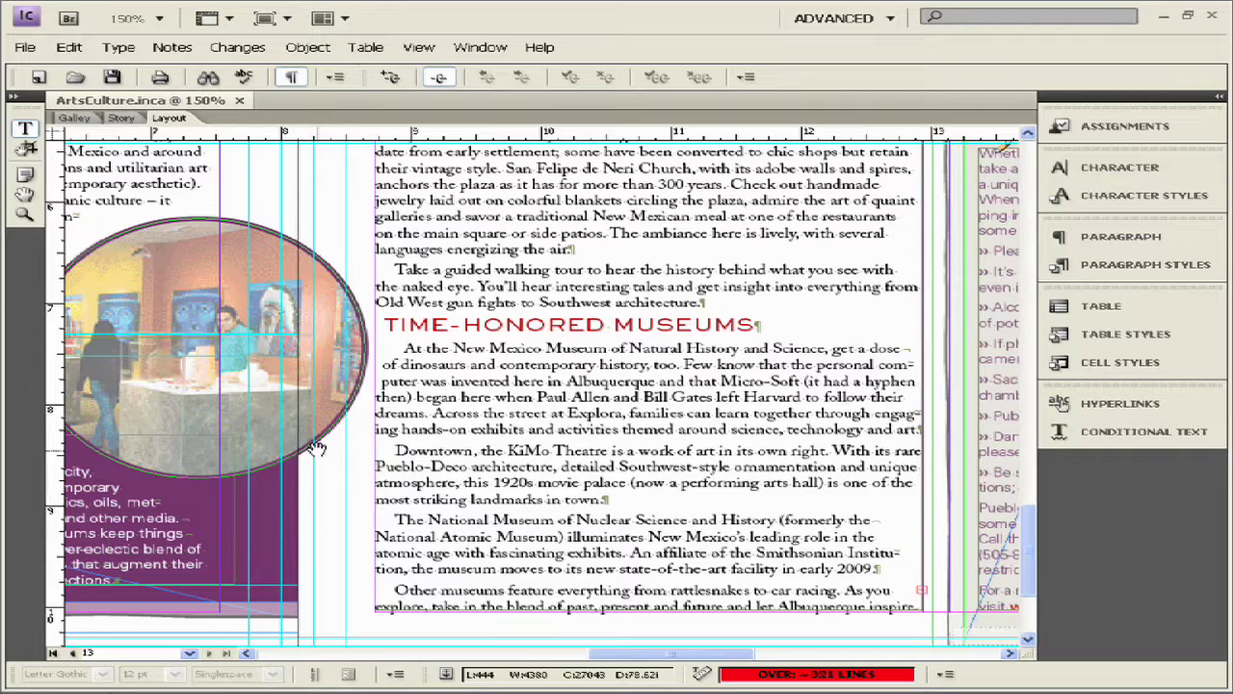
pyautogui.click(69, 118)
# Delete all overset text from the copyfit line to the story's end in Galley view and return to Layout view.
pyautogui.scroll(4, 493, 482)
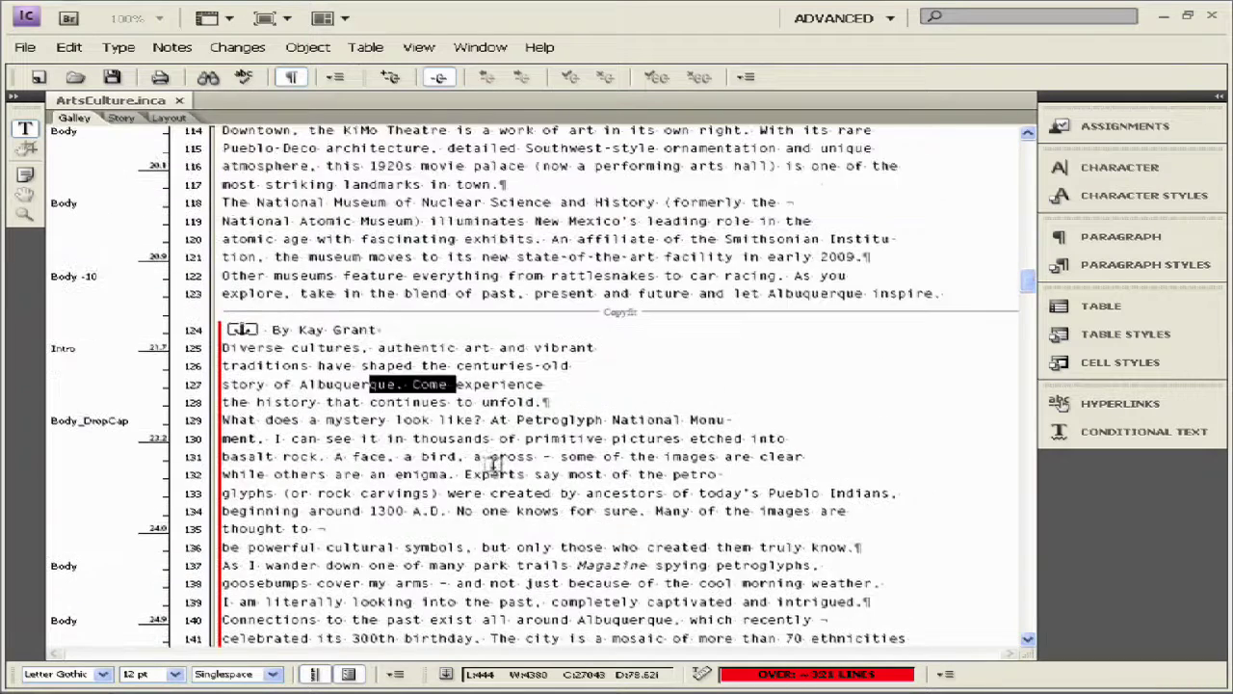
pyautogui.click(311, 327)
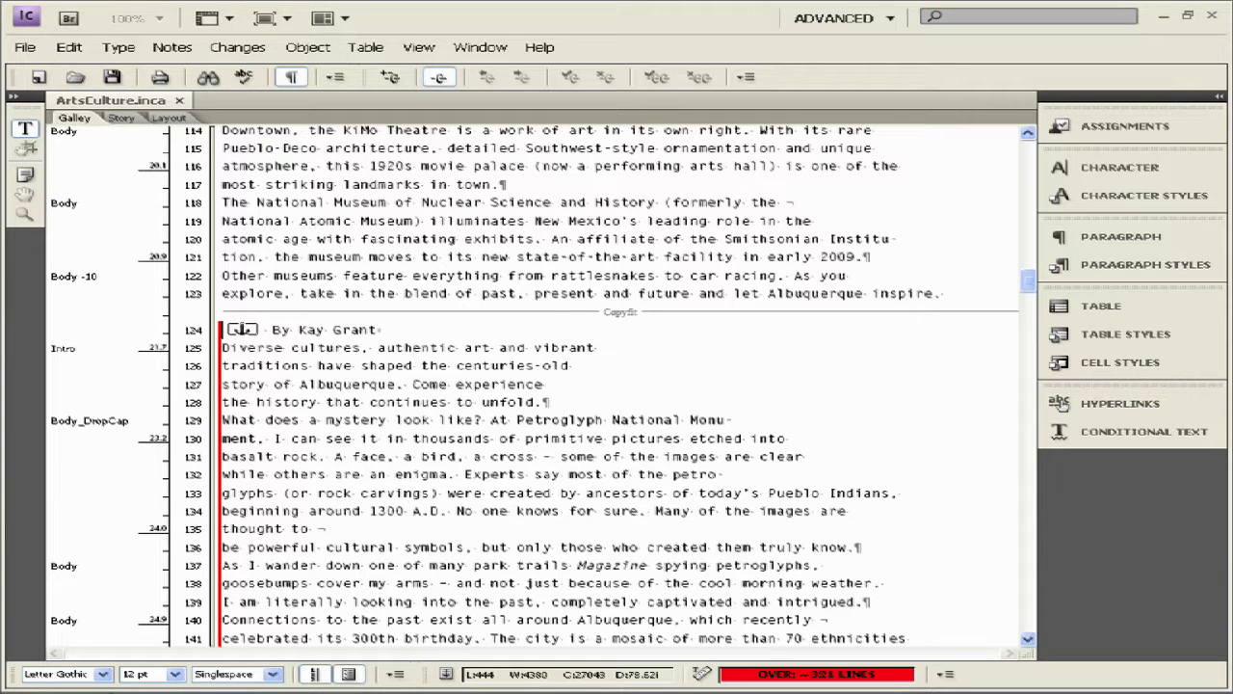
pyautogui.hotkey('ctrl', 'shift', 'End')
pyautogui.press('Delete')
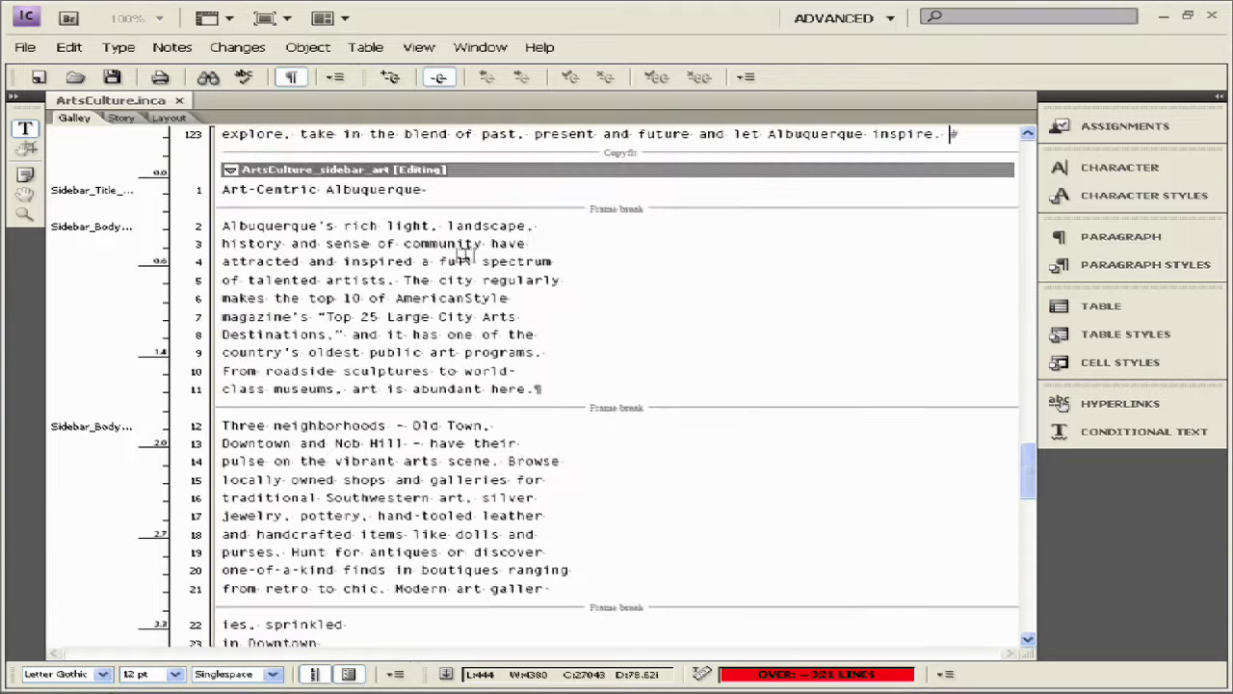
pyautogui.click(168, 118)
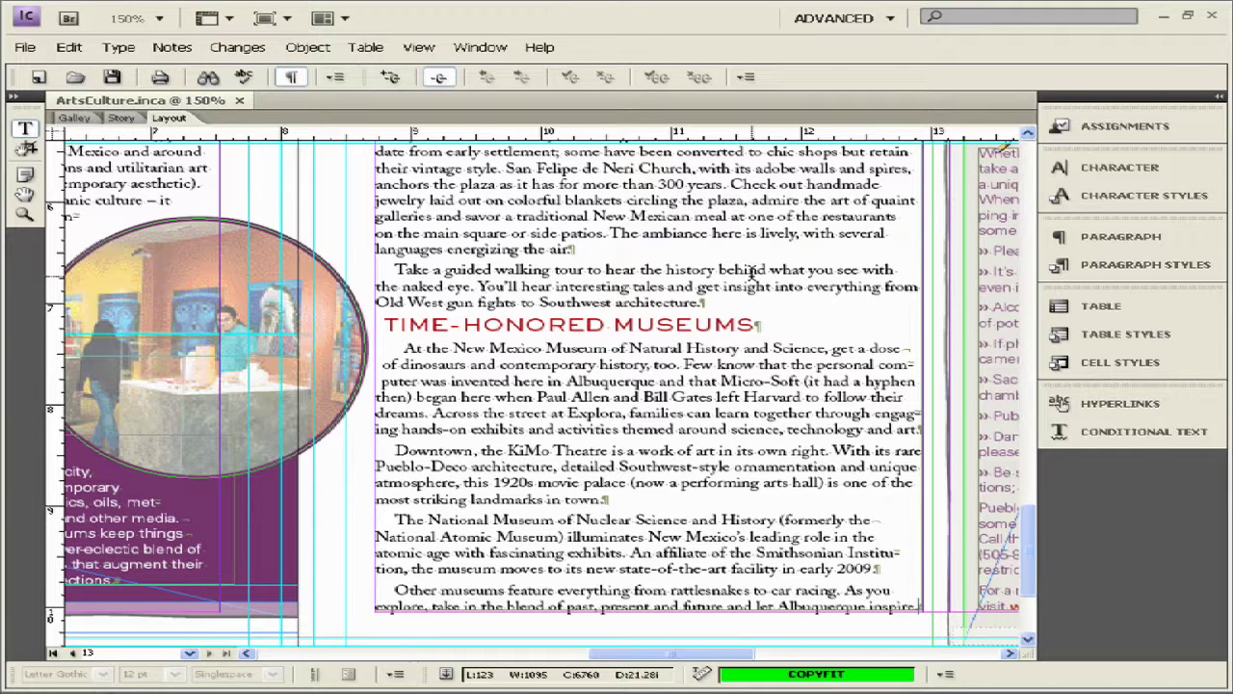
# Examine the layout of pages 11 and 13 at full-page size, with a close-up of page 13's footer.
pyautogui.hotkey('ctrl', '0')
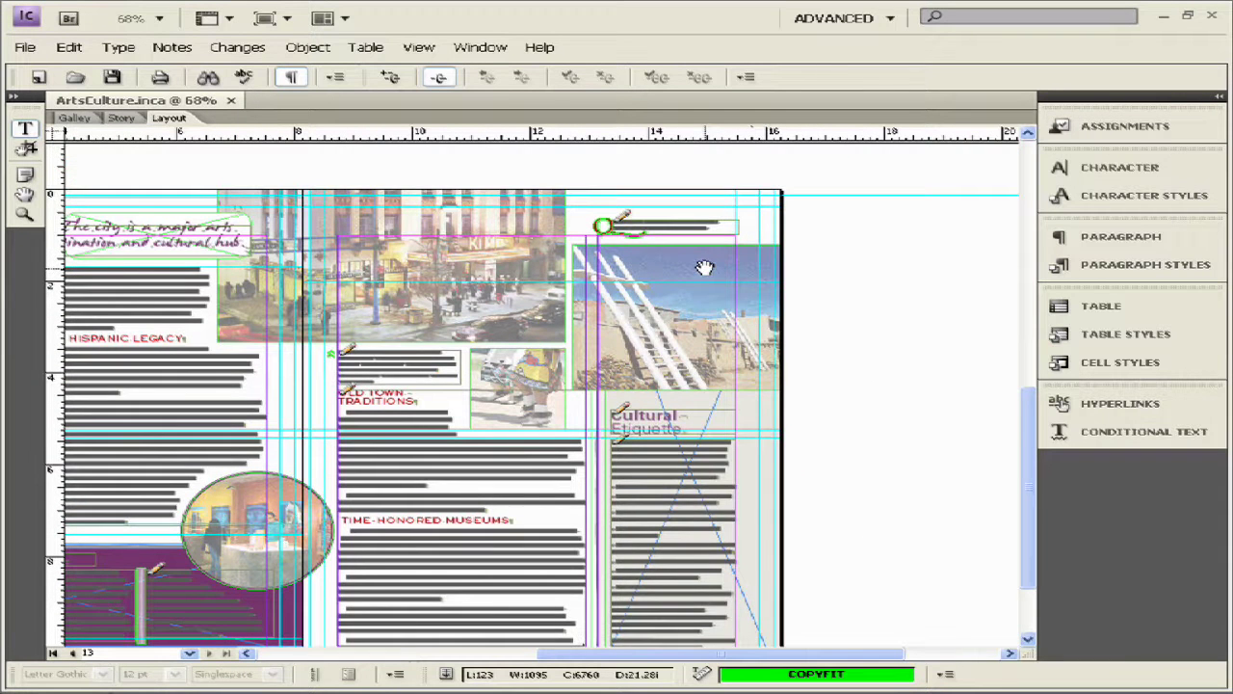
pyautogui.scroll(-2, 705, 267)
pyautogui.scroll(1, 706, 267)
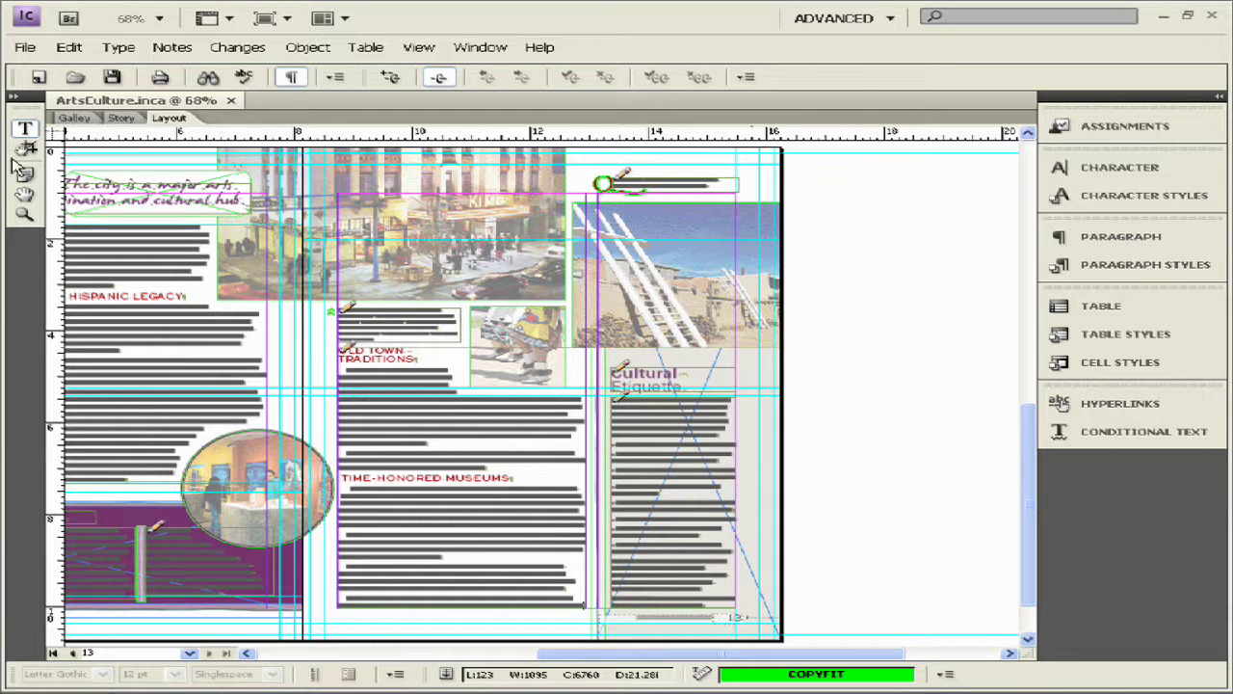
pyautogui.click(25, 214)
pyautogui.scroll(-1, 810, 652)
pyautogui.moveTo(565, 490); pyautogui.dragTo(858, 591)
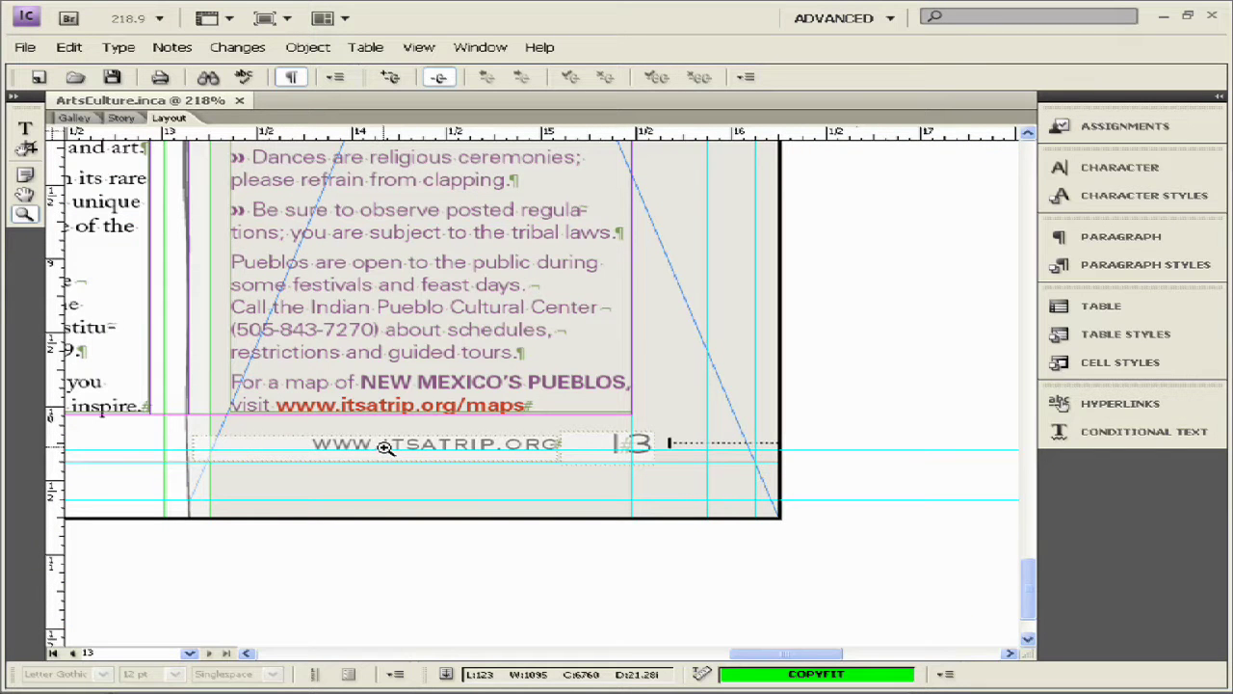
pyautogui.hotkey('ctrl', '0')
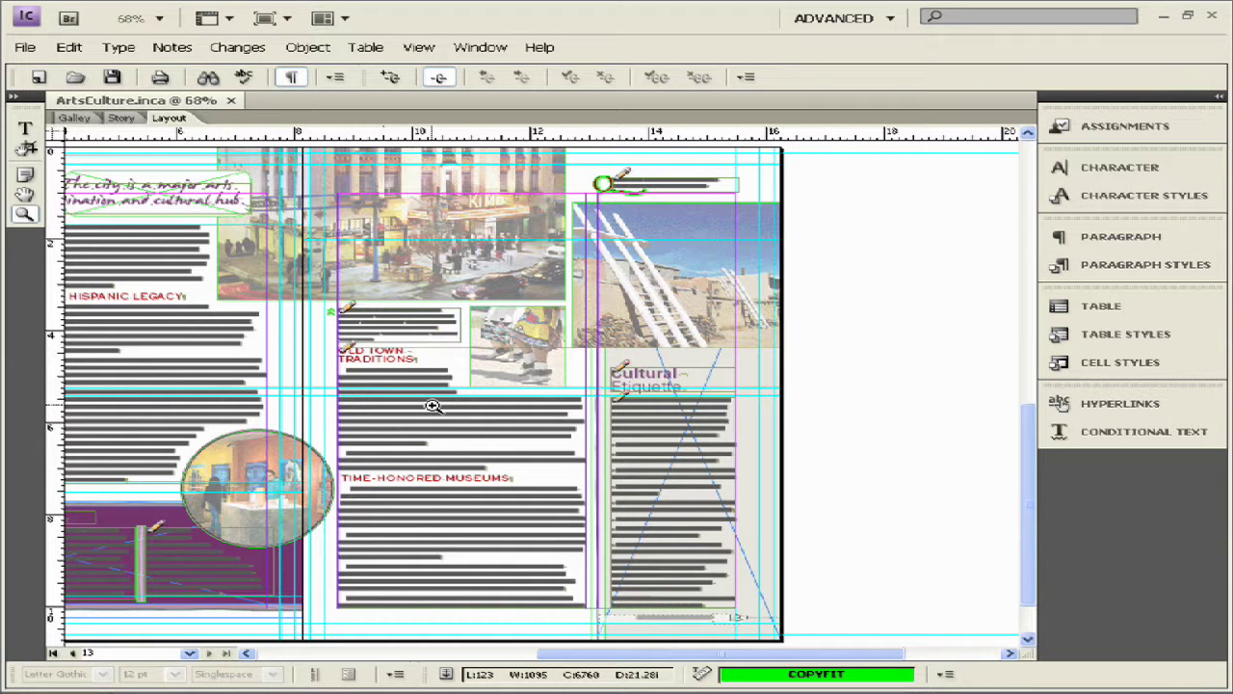
pyautogui.scroll(15, 434, 406)
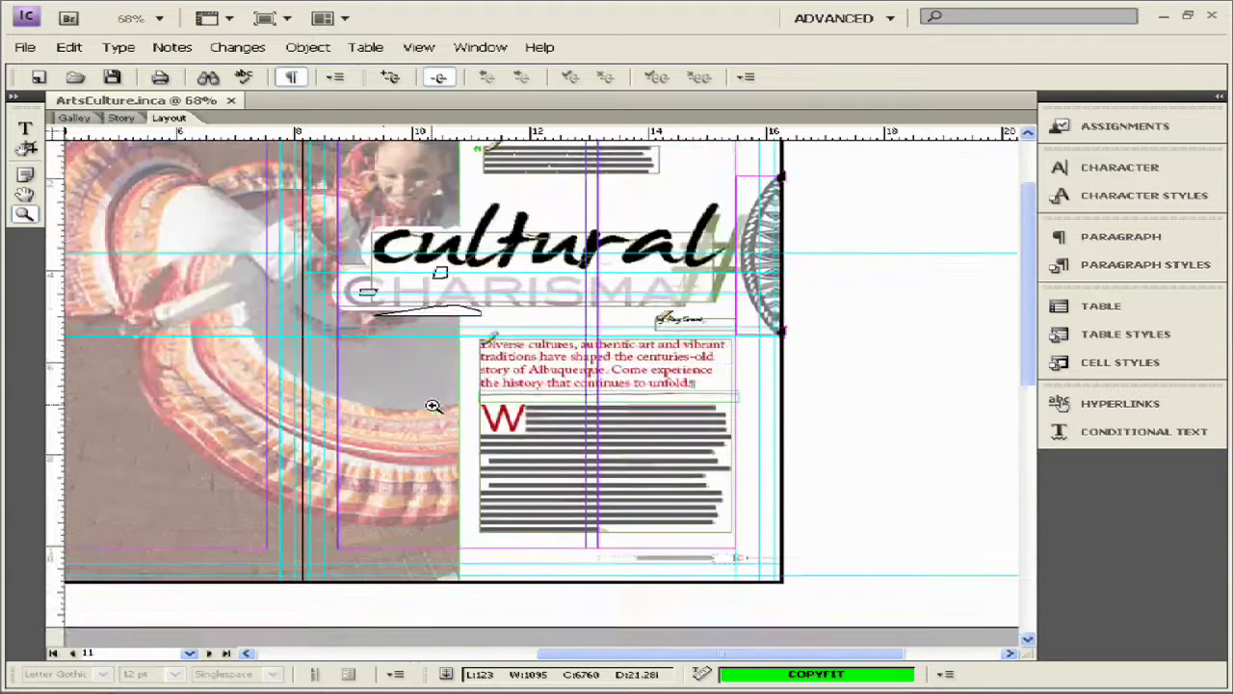
pyautogui.scroll(-1, 433, 406)
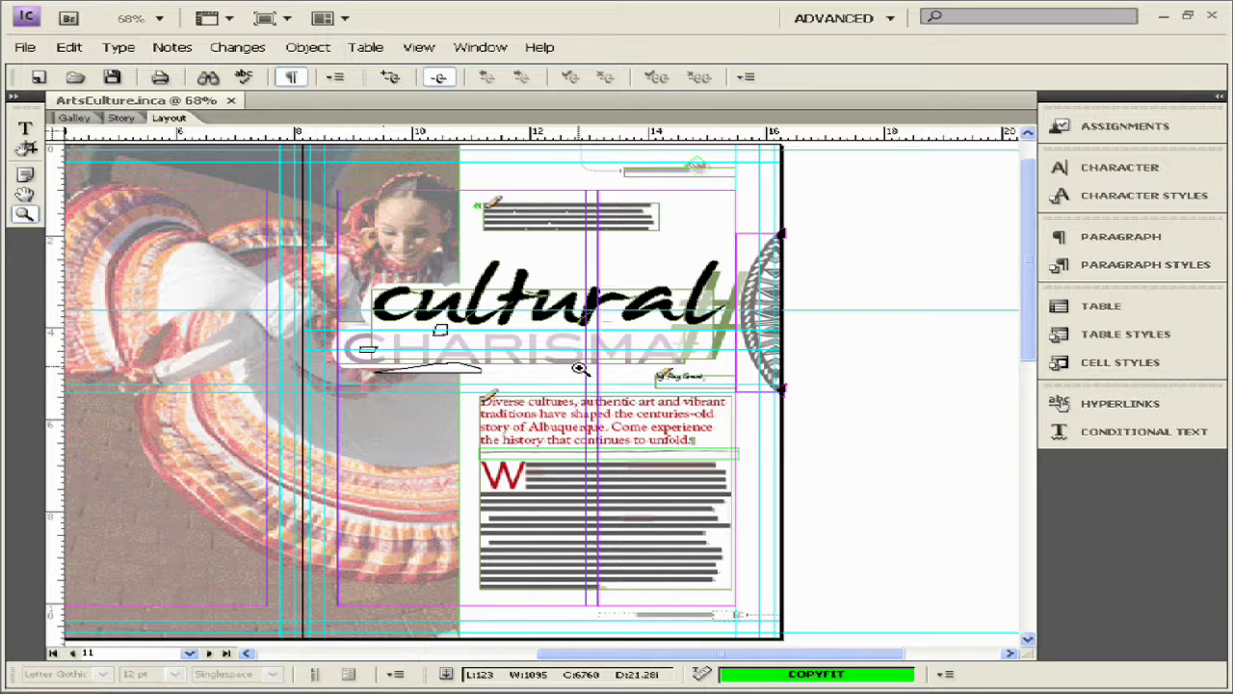
pyautogui.scroll(-15, 581, 367)
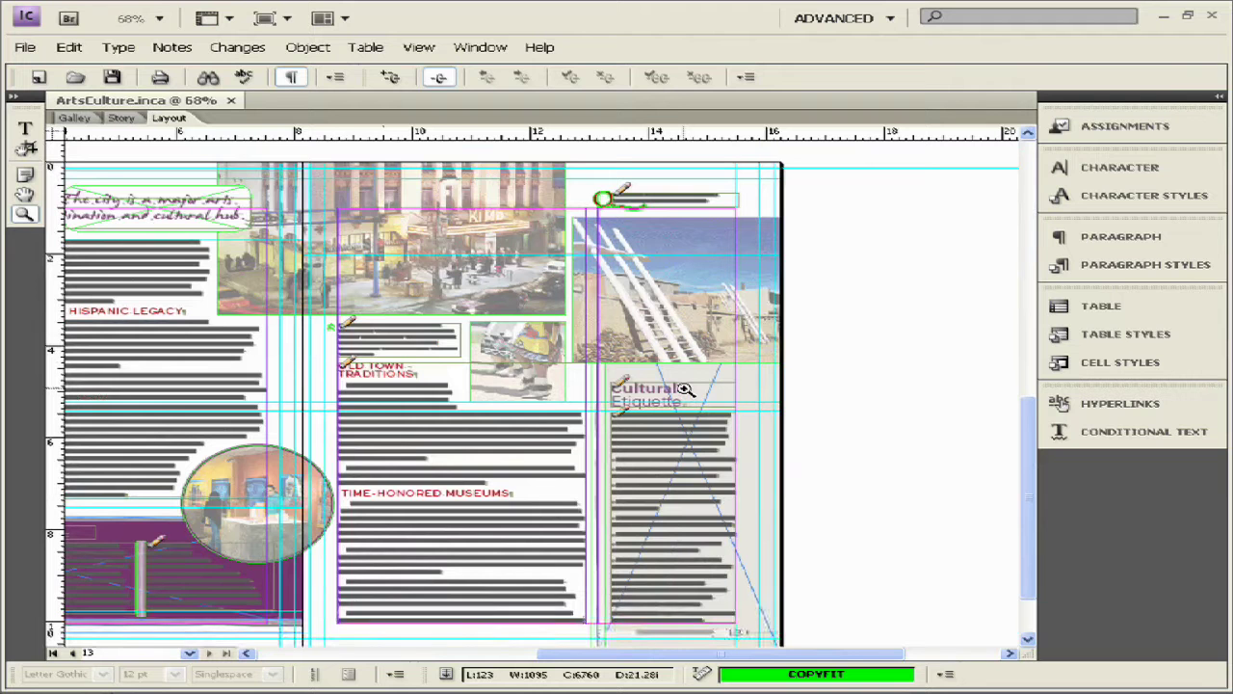
pyautogui.scroll(-1, 685, 388)
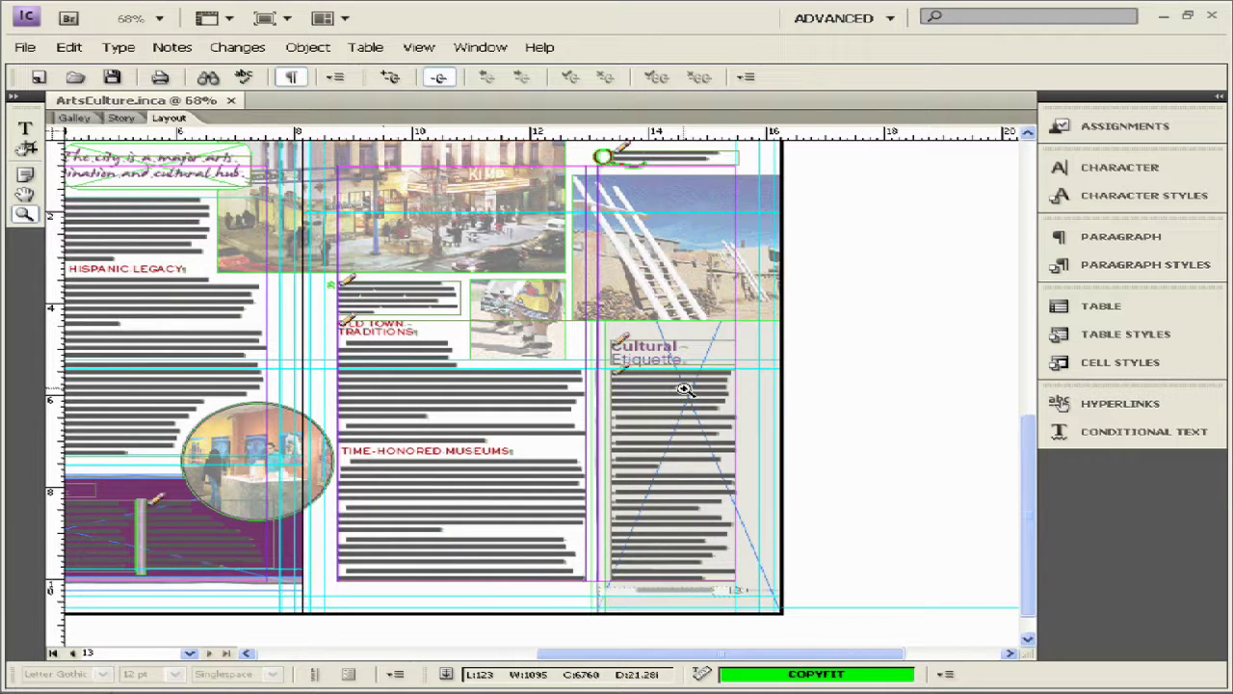
pyautogui.scroll(1, 684, 389)
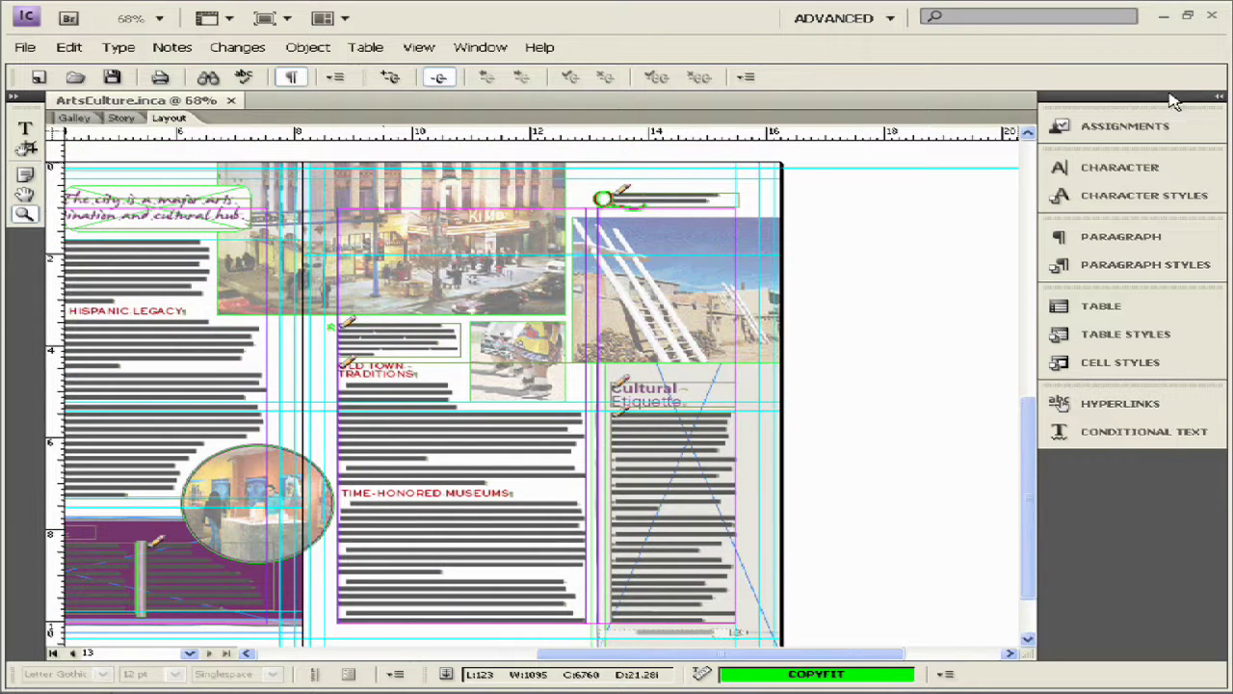
# Check in all stories of the 09AVG_ArtsCulture assignment, accepting that this cannot be undone.
pyautogui.click(1149, 126)
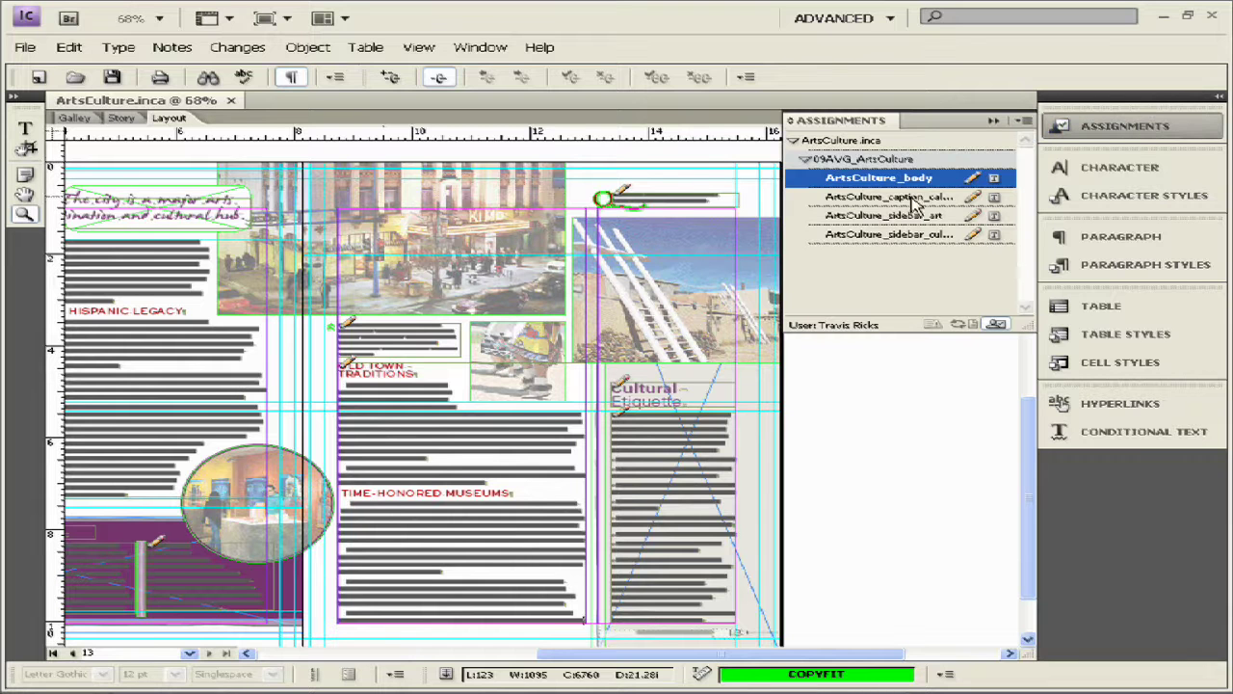
pyautogui.click(875, 161)
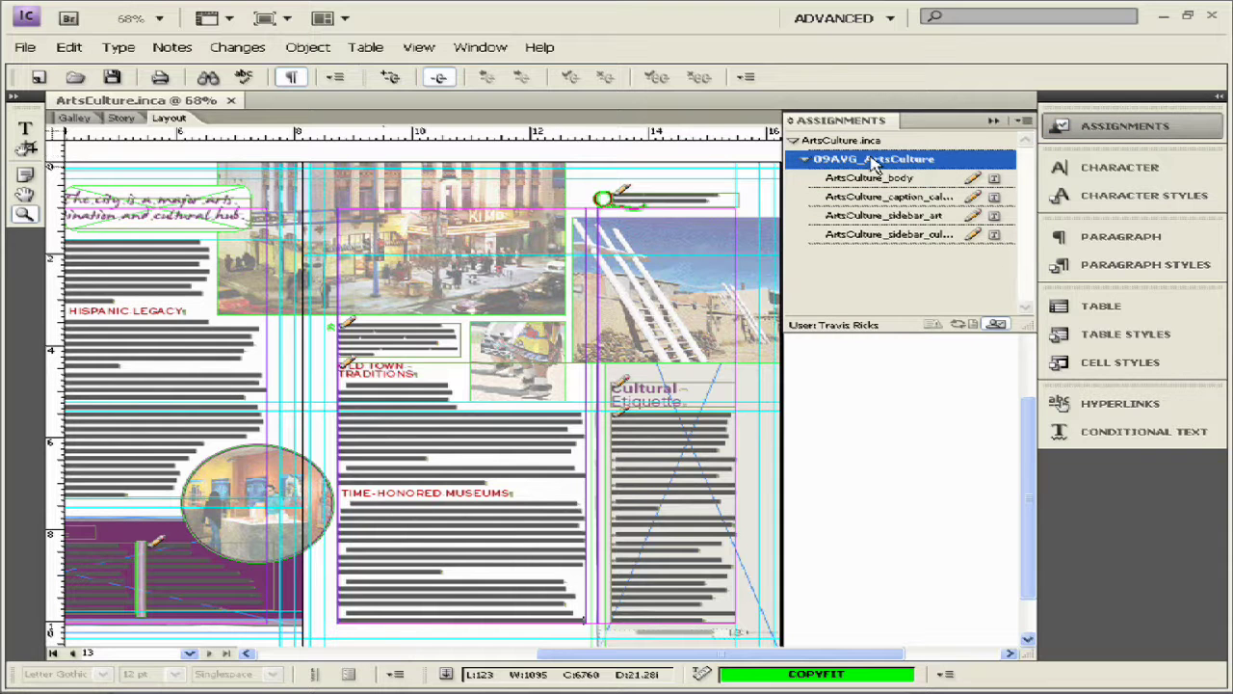
pyautogui.click(997, 325)
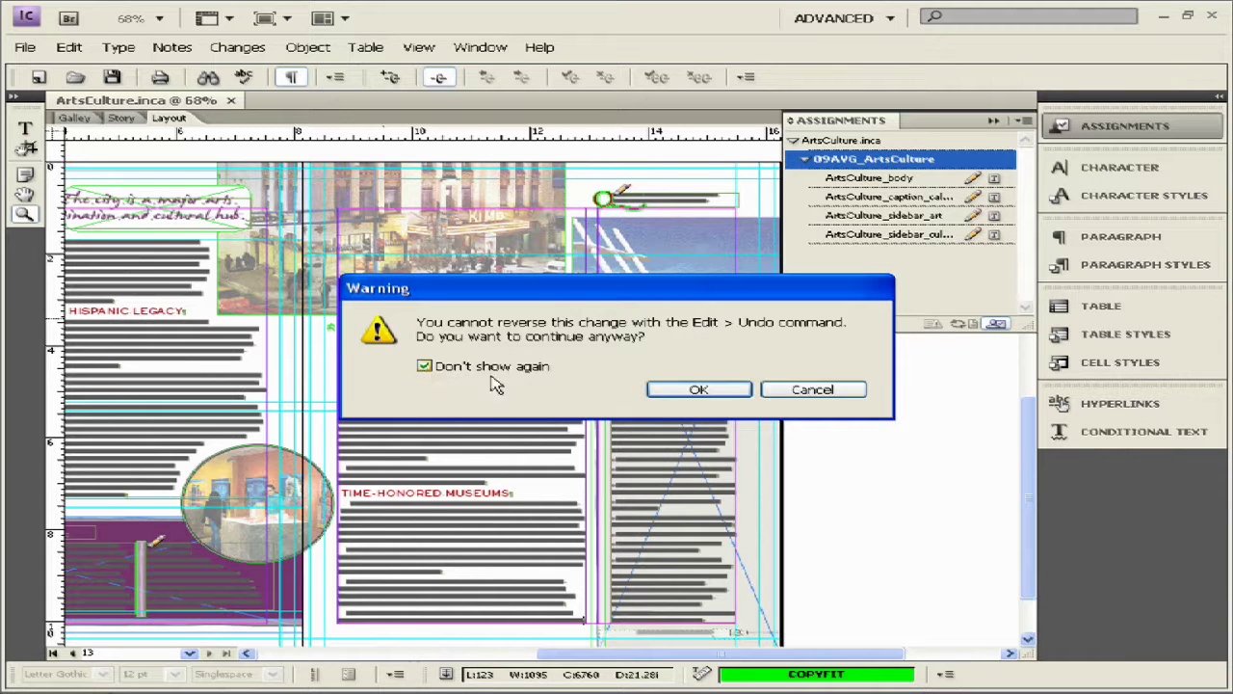
pyautogui.click(680, 389)
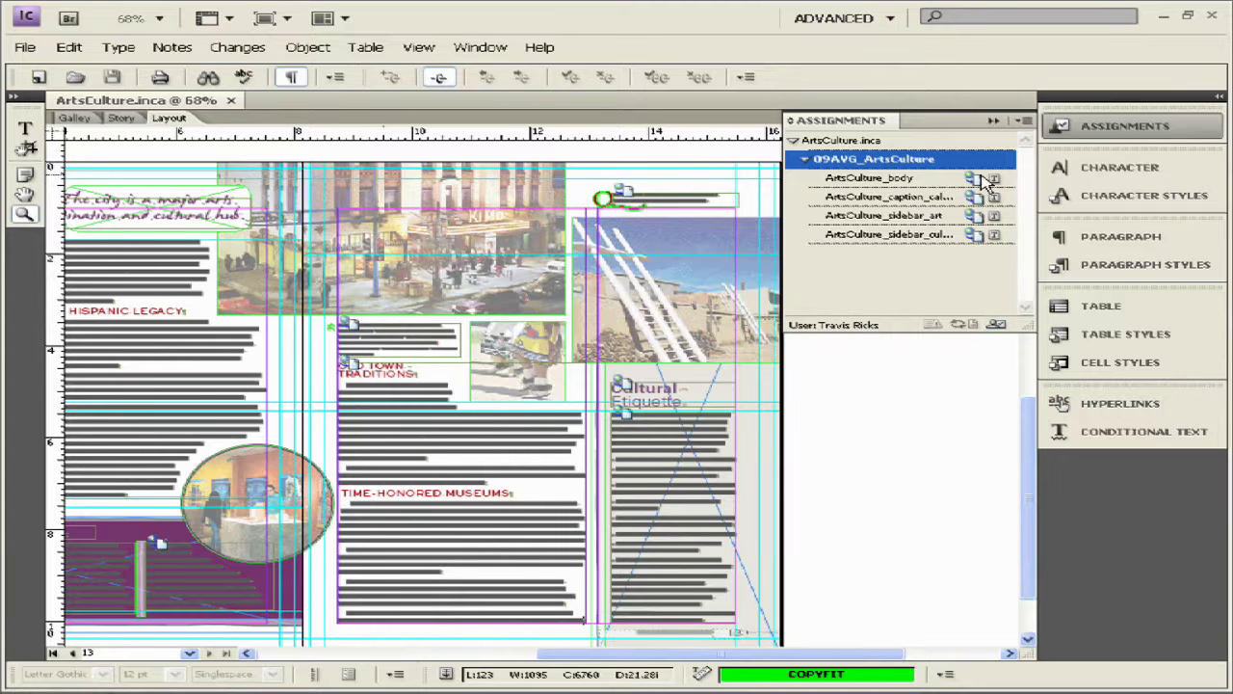
# Close the ArtsCulture assignment and open LG_Golf from the Assignments folder inside the Grid folder.
pyautogui.click(230, 101)
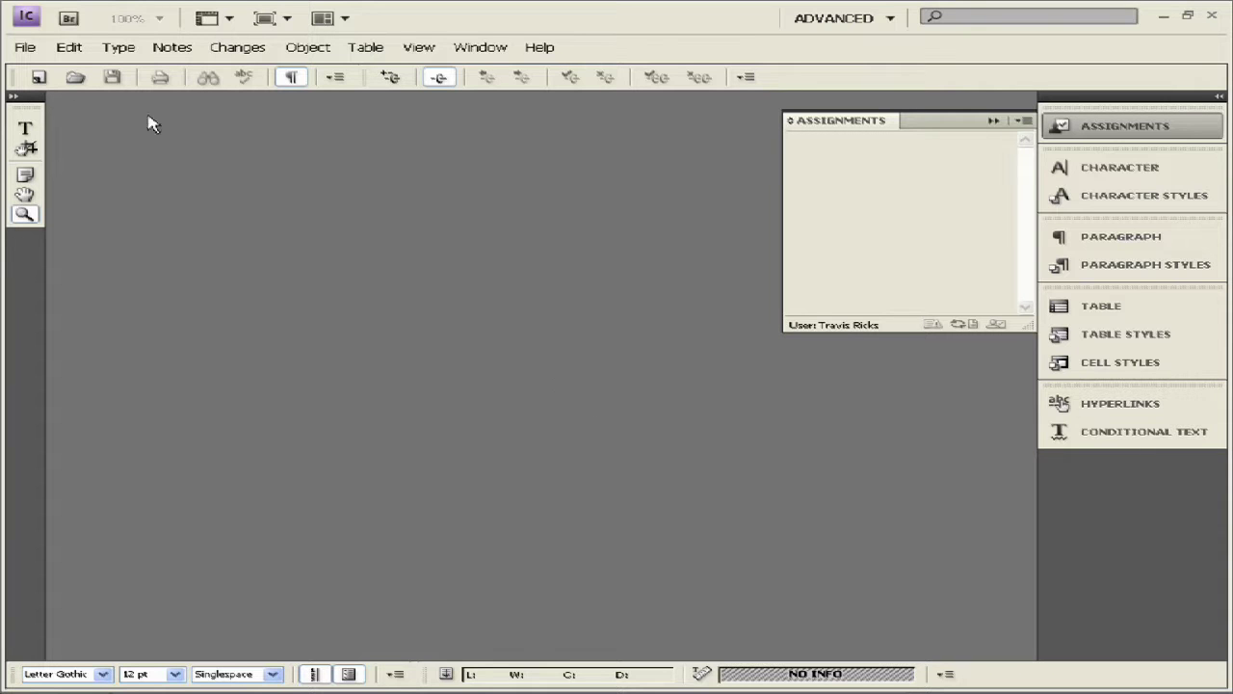
pyautogui.click(74, 81)
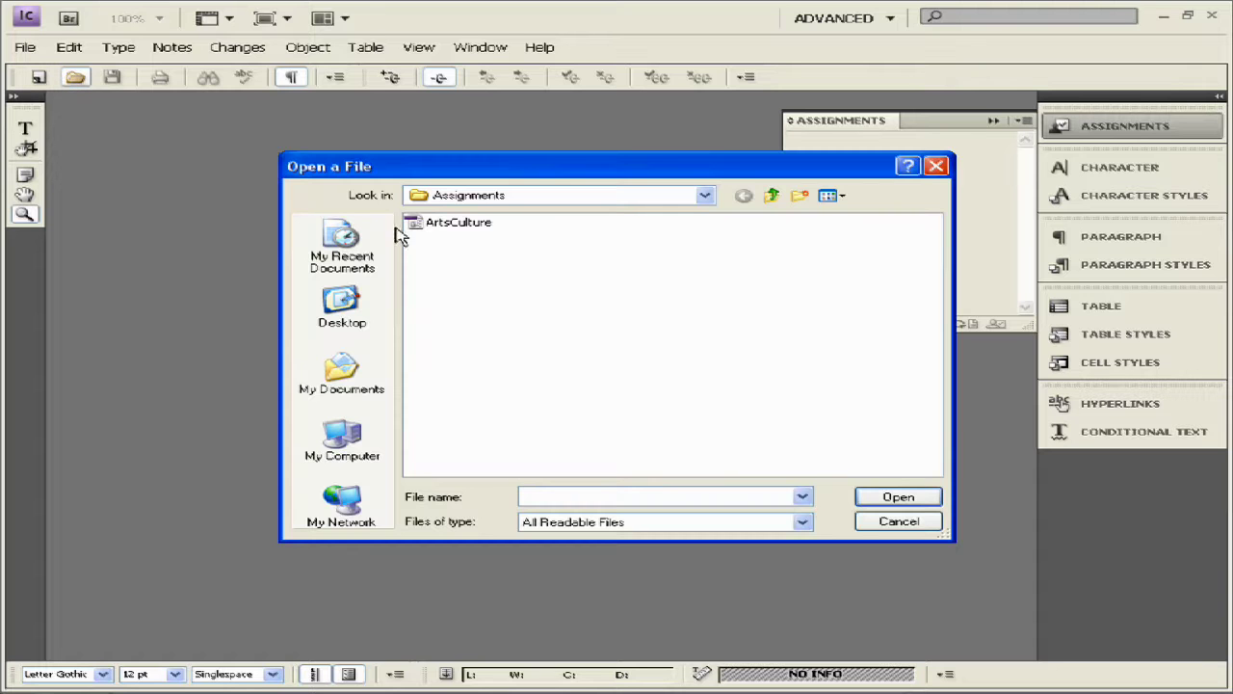
pyautogui.click(771, 195)
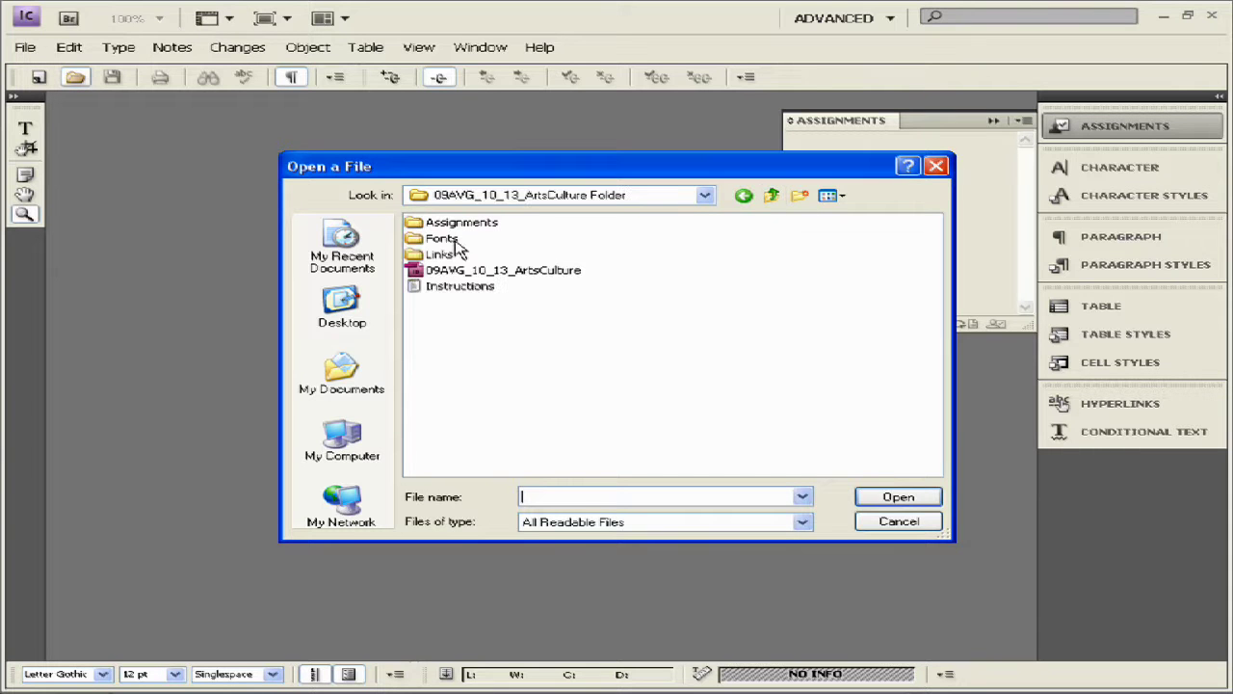
pyautogui.click(771, 196)
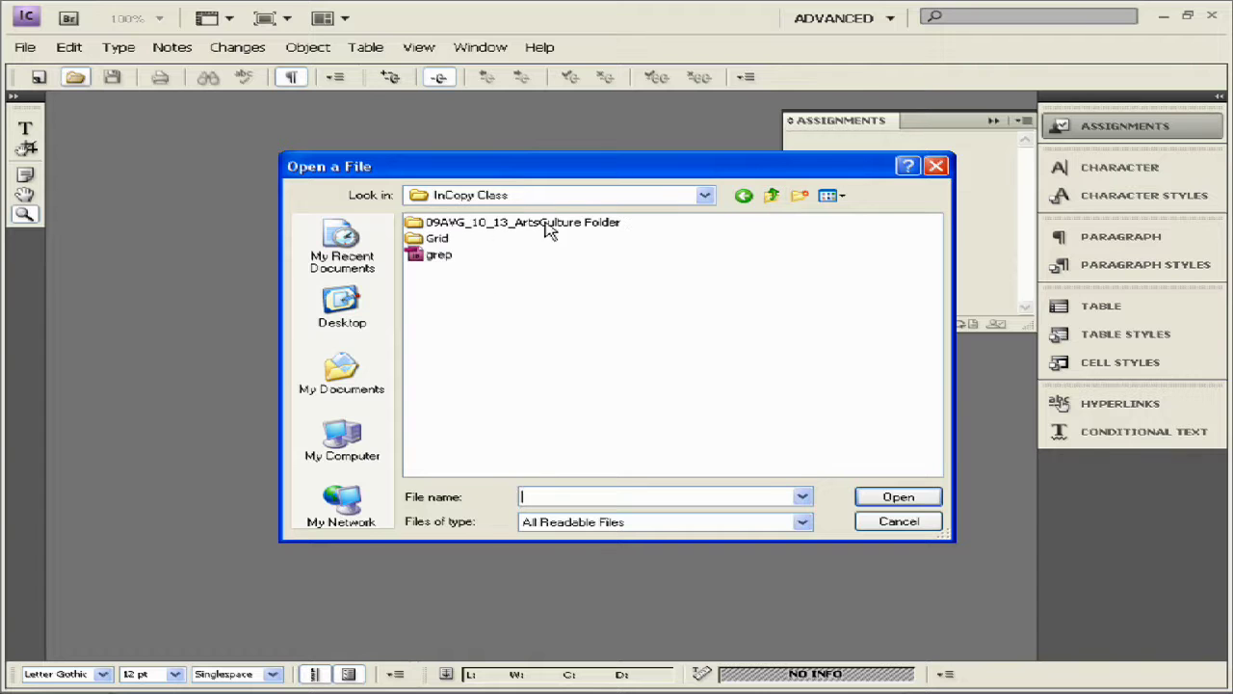
pyautogui.doubleClick(450, 242)
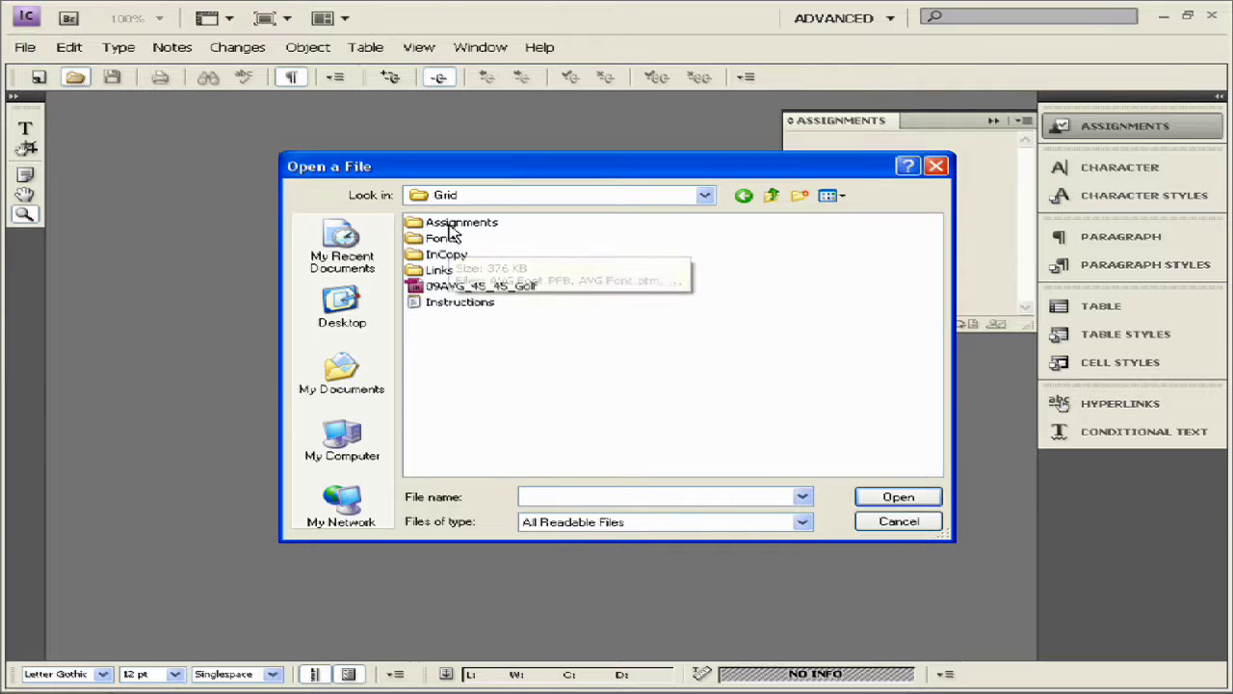
pyautogui.doubleClick(450, 226)
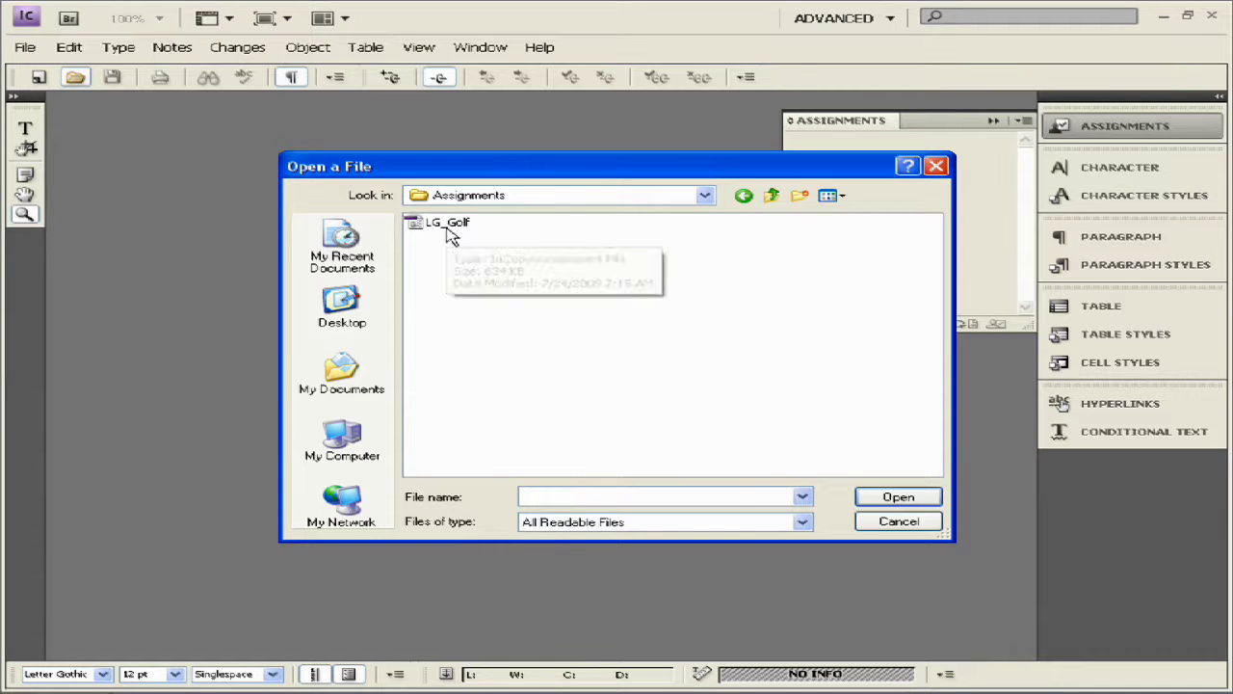
pyautogui.click(443, 224)
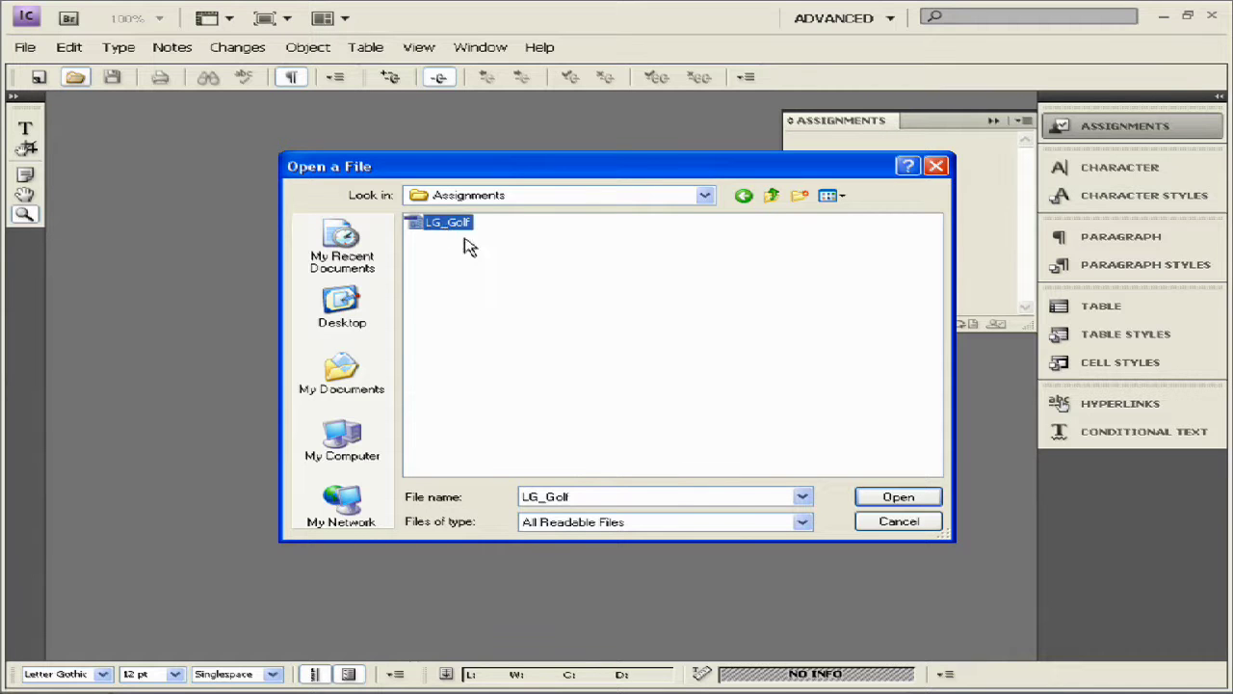
pyautogui.click(898, 497)
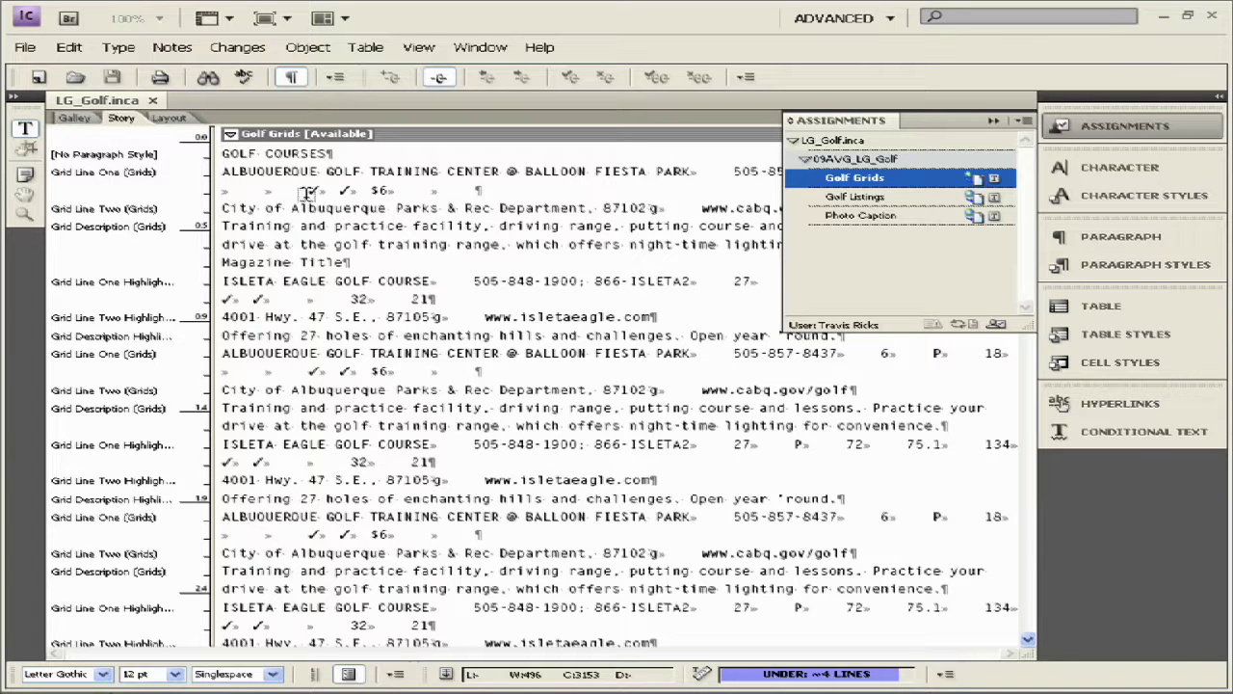
# Close LG_Golf and make Layout View the default view while no document is open.
pyautogui.click(152, 101)
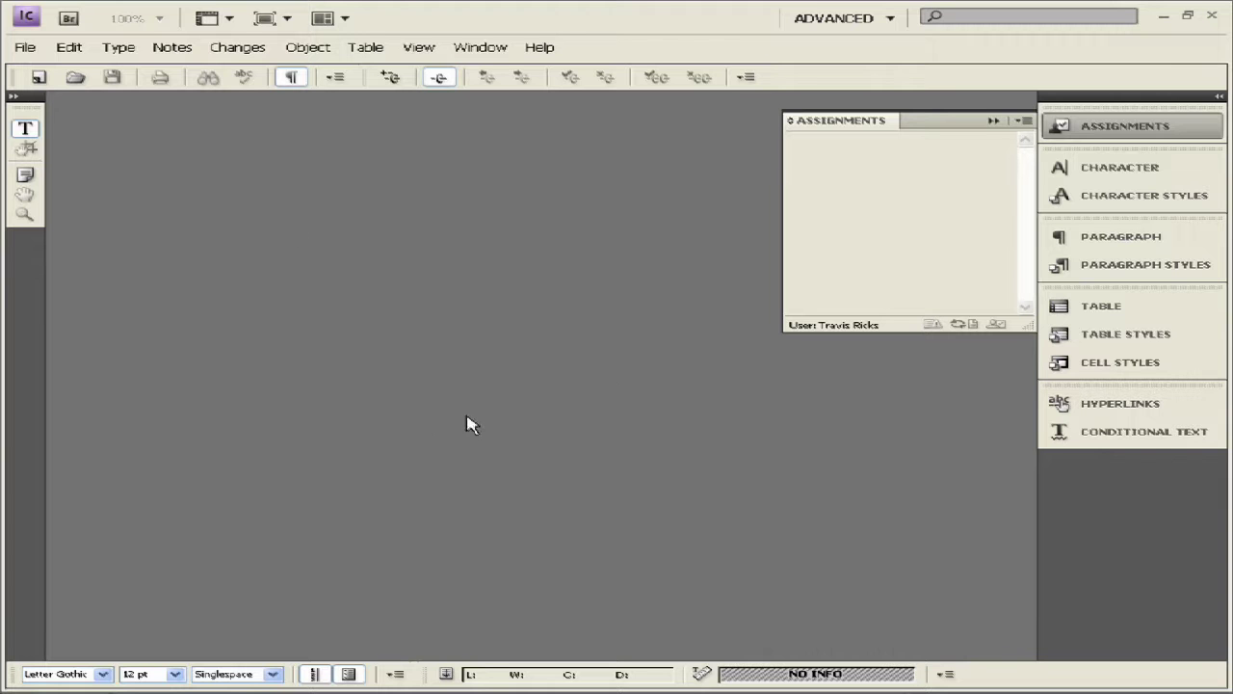
pyautogui.click(418, 46)
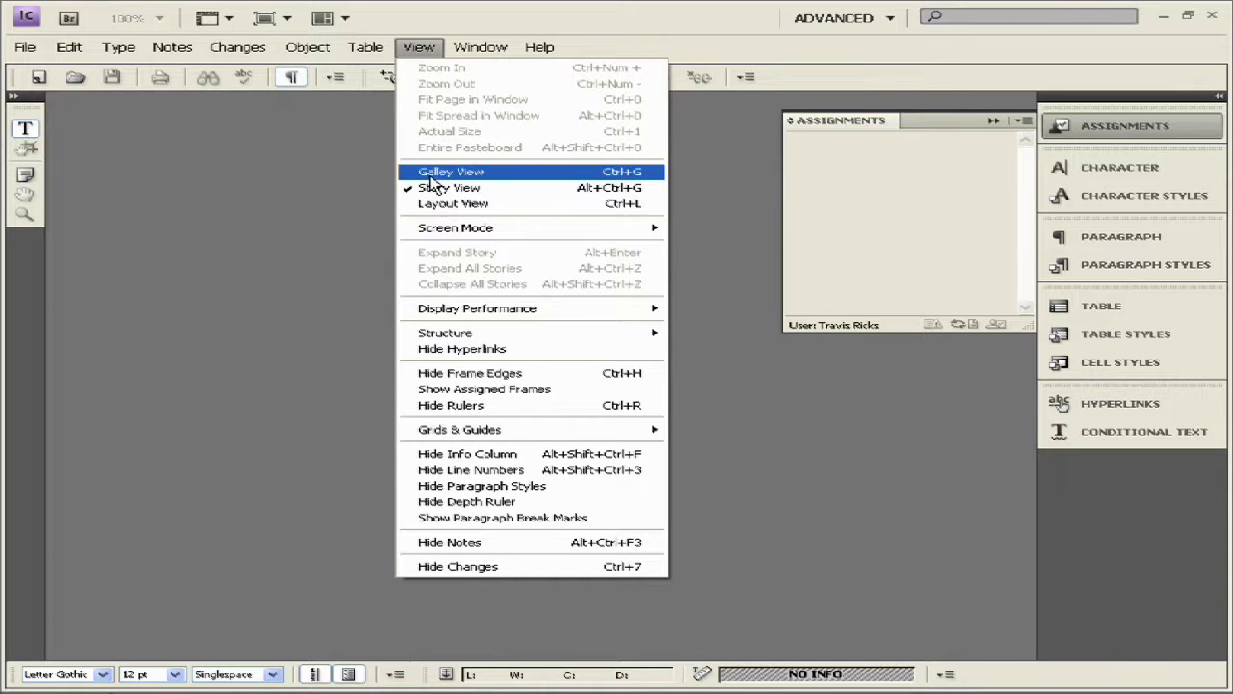
pyautogui.click(437, 206)
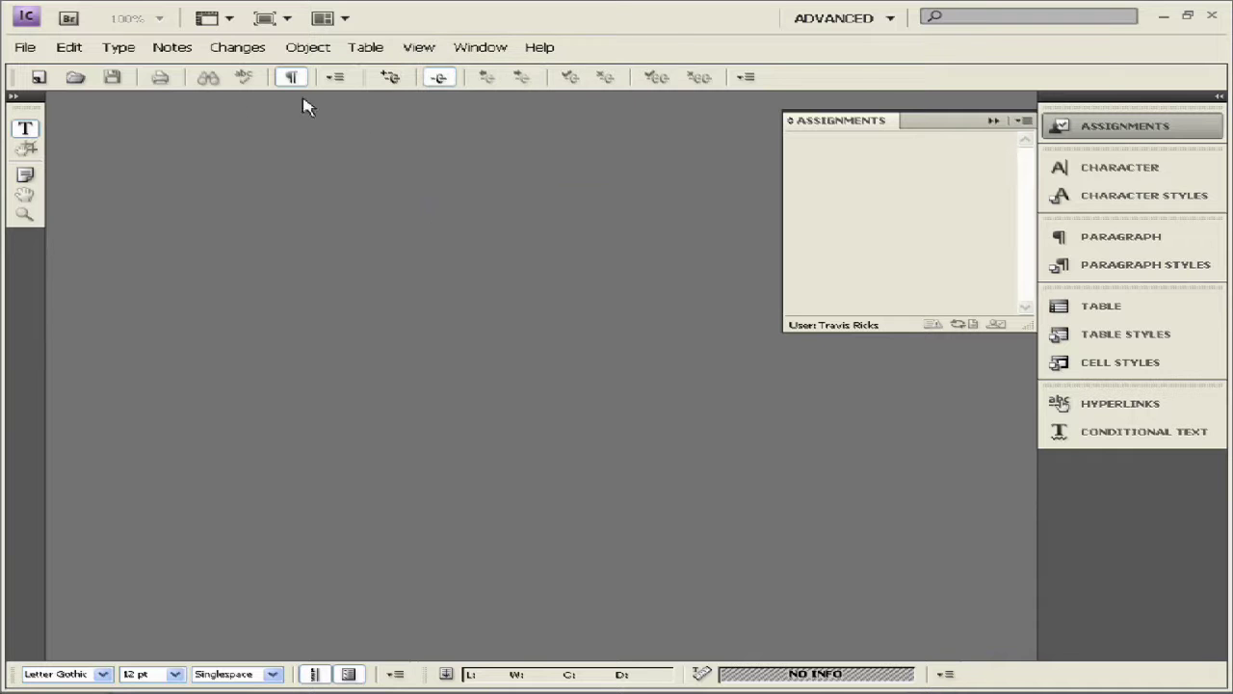
# Reopen the LG_Golf assignment from the Assignments folder.
pyautogui.click(75, 77)
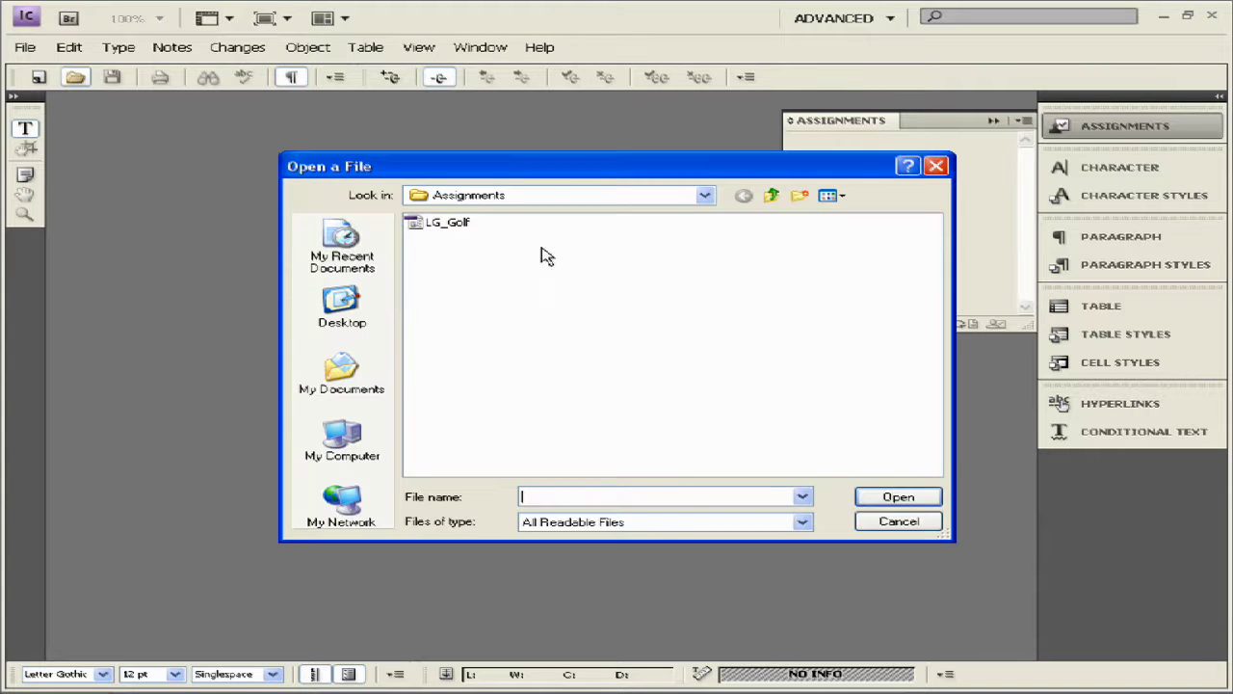
pyautogui.click(453, 225)
pyautogui.click(898, 497)
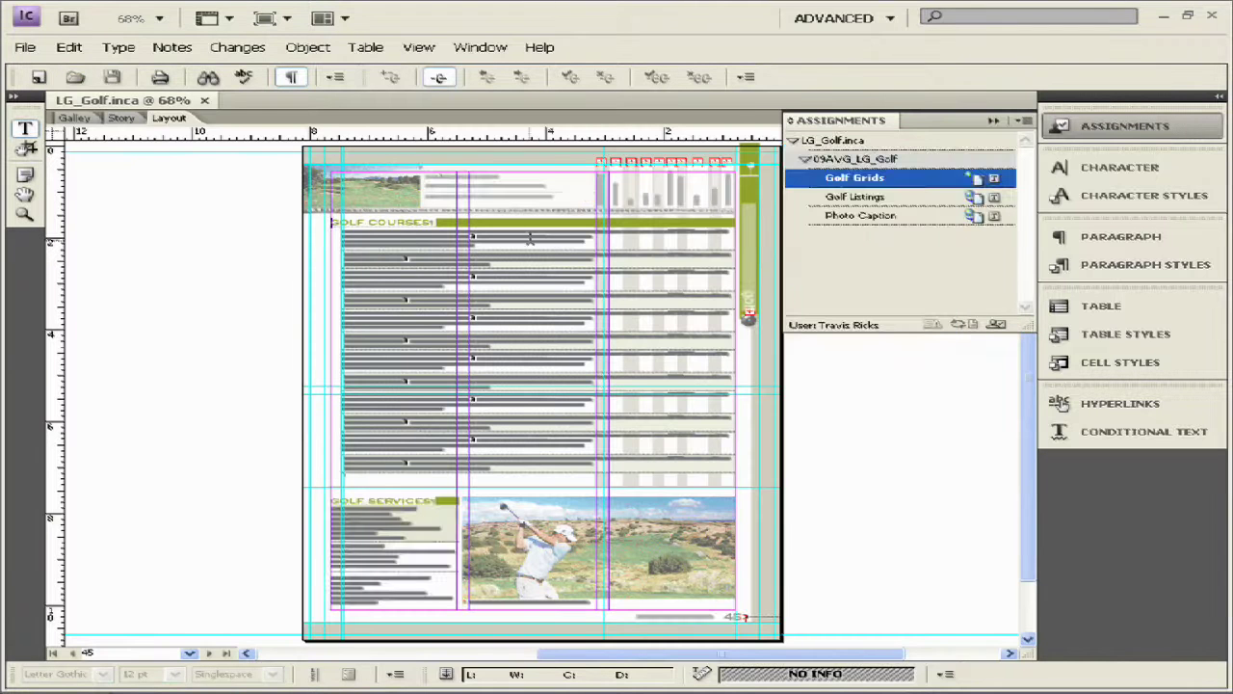
# Lower the display performance so the golf page's images are drawn as grey placeholder boxes.
pyautogui.click(420, 47)
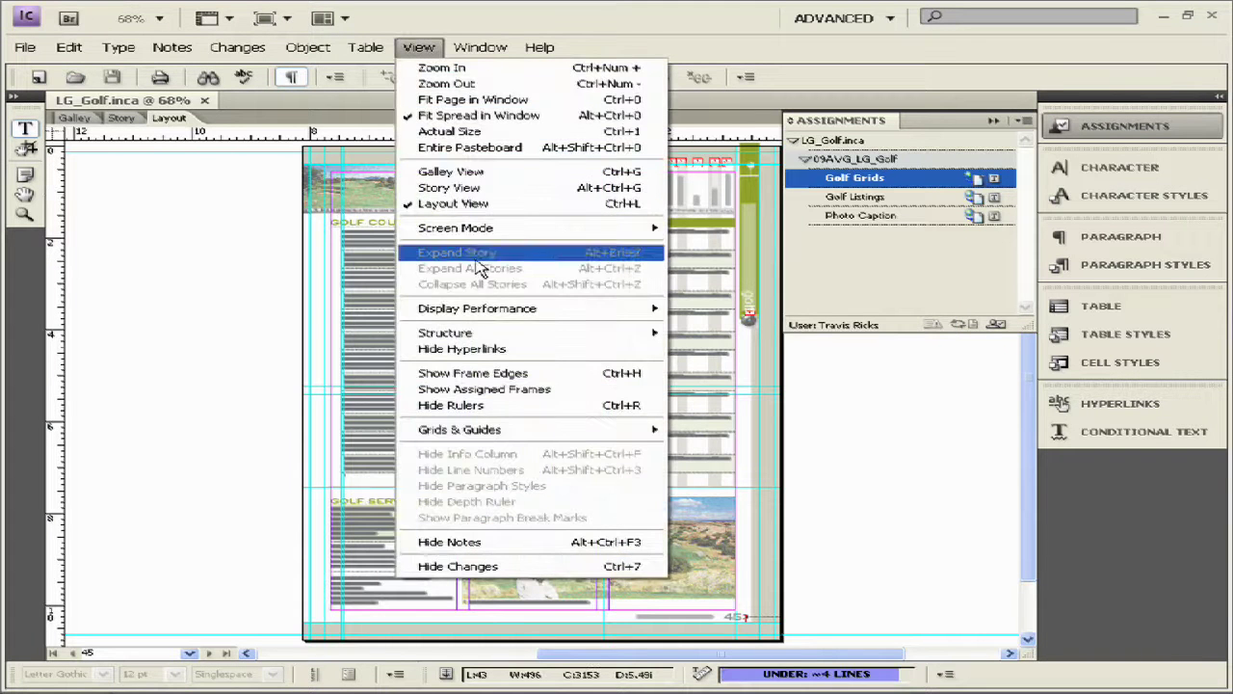
pyautogui.moveTo(655, 309)
pyautogui.click(702, 306)
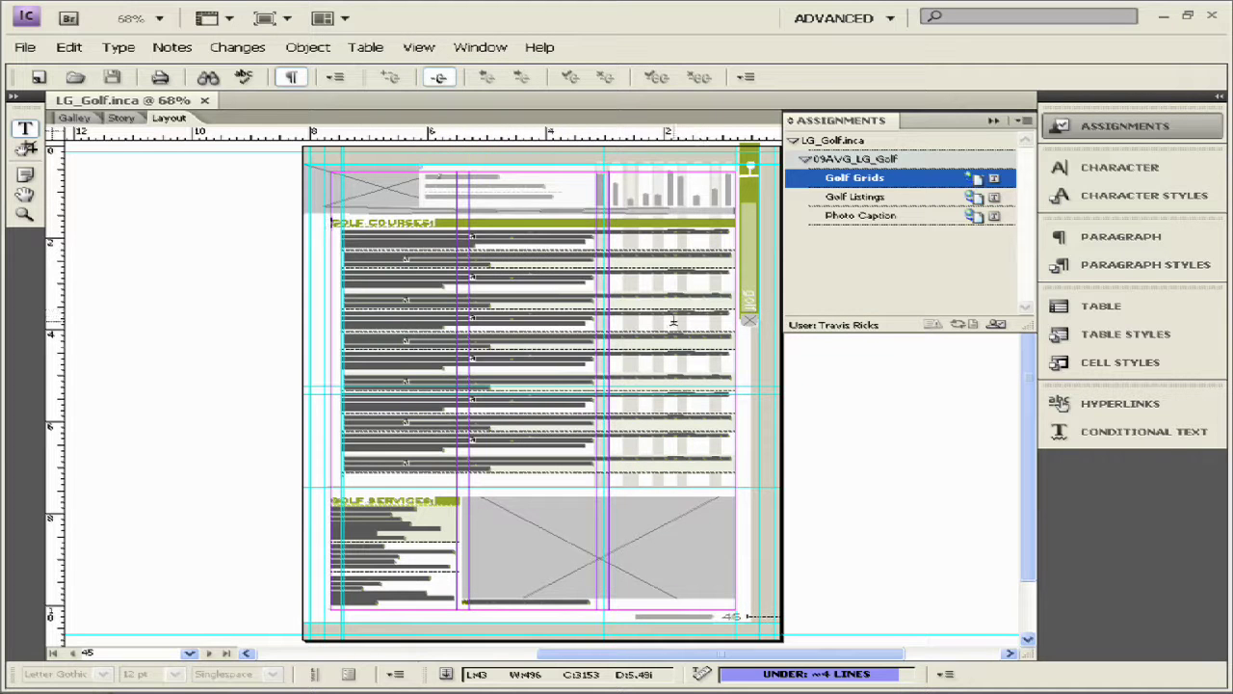
# Check out the whole 09AVG_LG_Golf assignment so its grid, listings and photo caption stories can be edited.
pyautogui.click(24, 214)
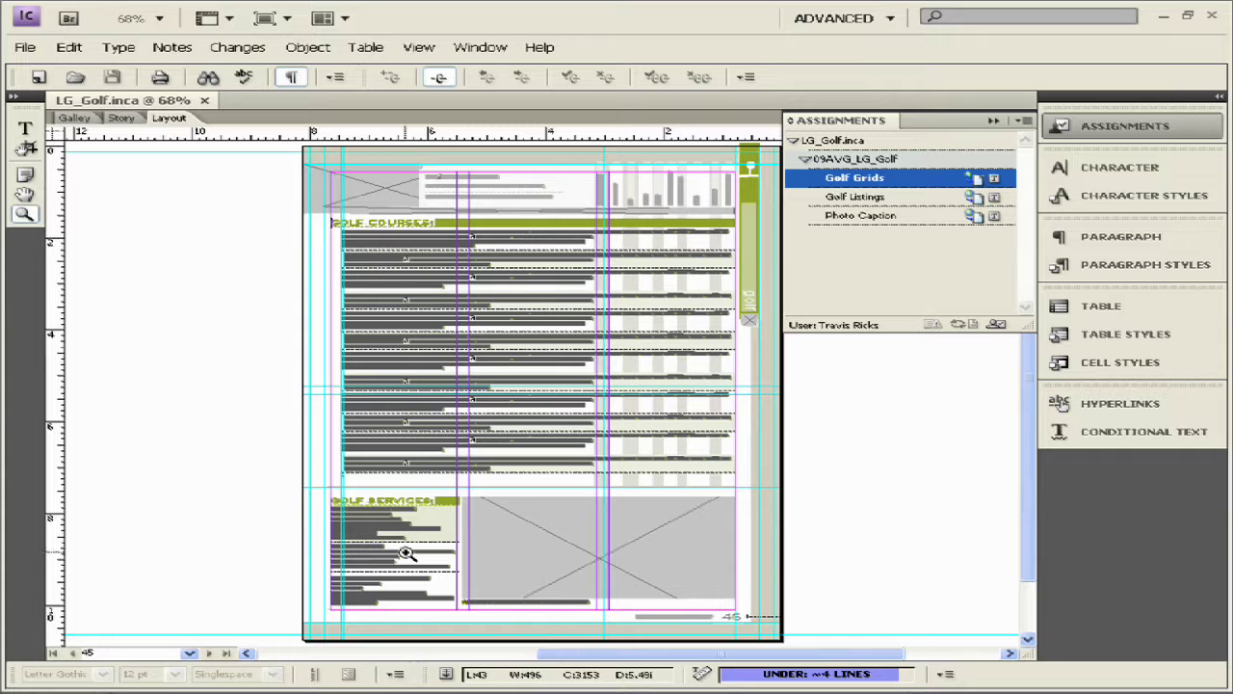
pyautogui.moveTo(289, 177); pyautogui.dragTo(782, 426)
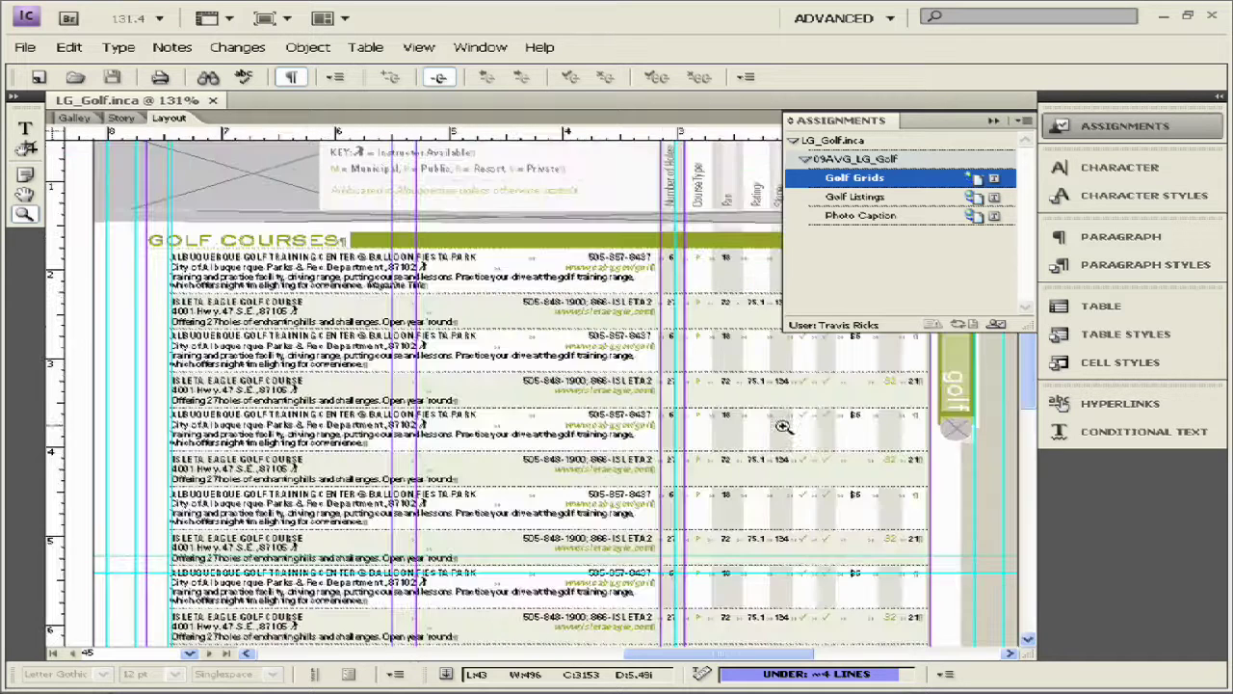
pyautogui.click(857, 159)
pyautogui.rightClick(861, 164)
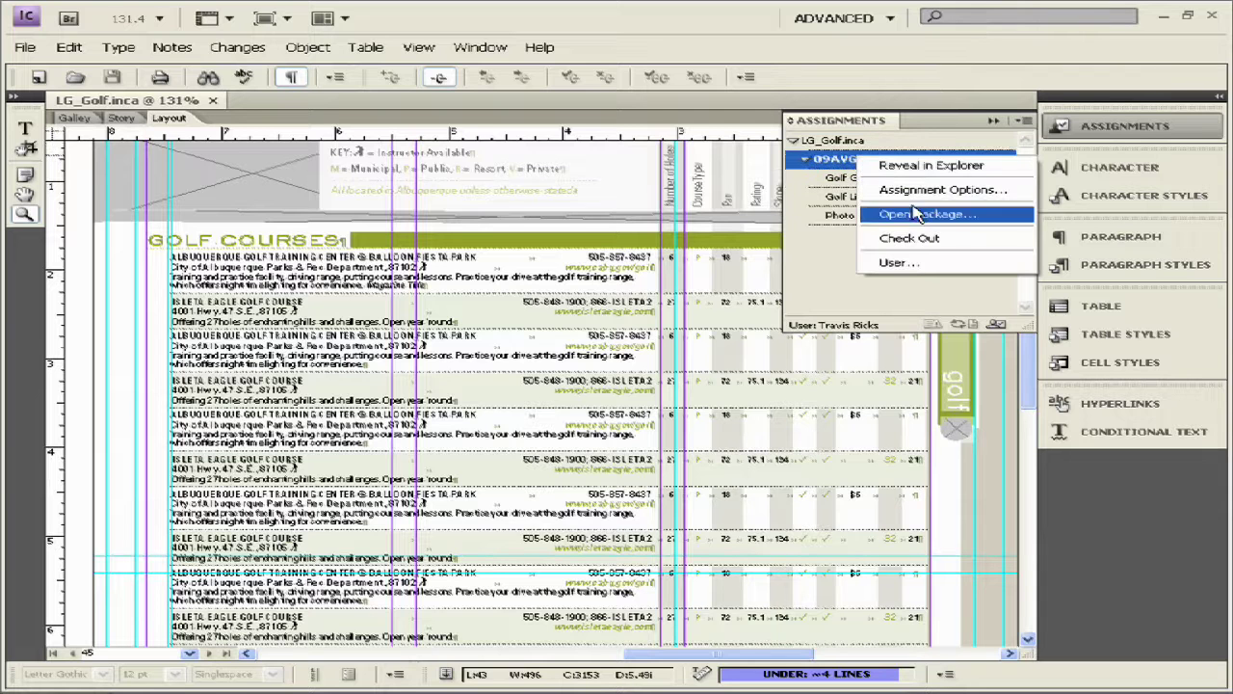
pyautogui.click(915, 246)
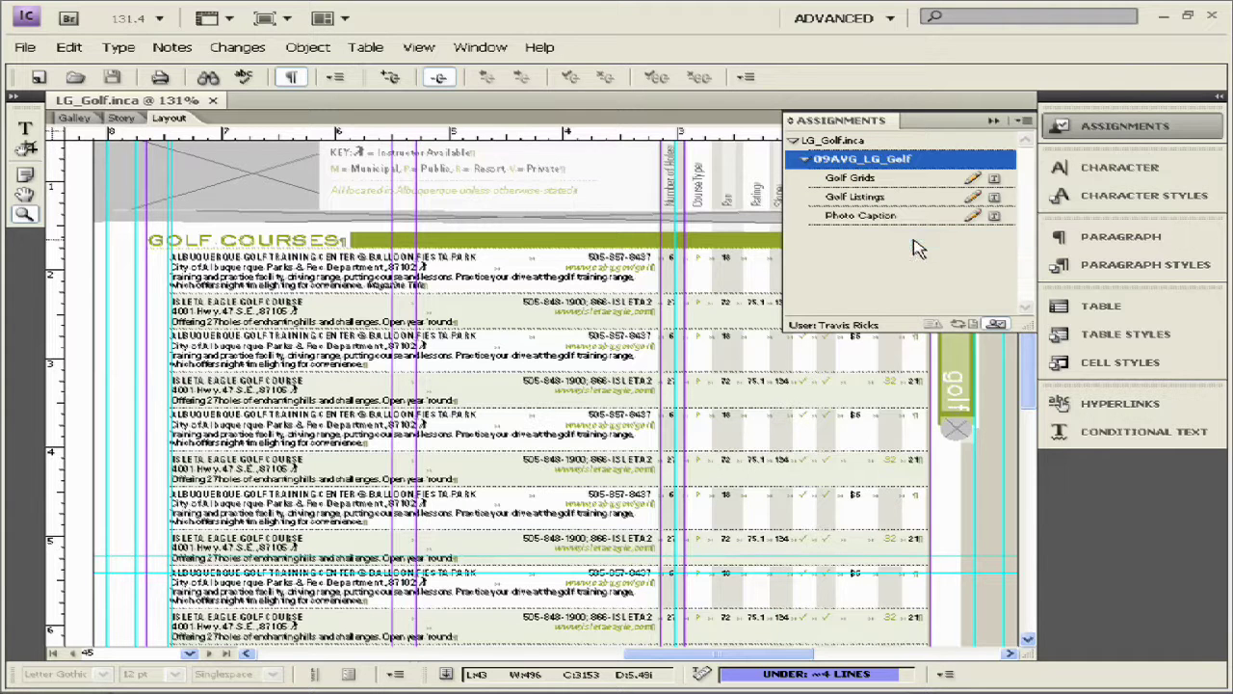
pyautogui.click(1083, 132)
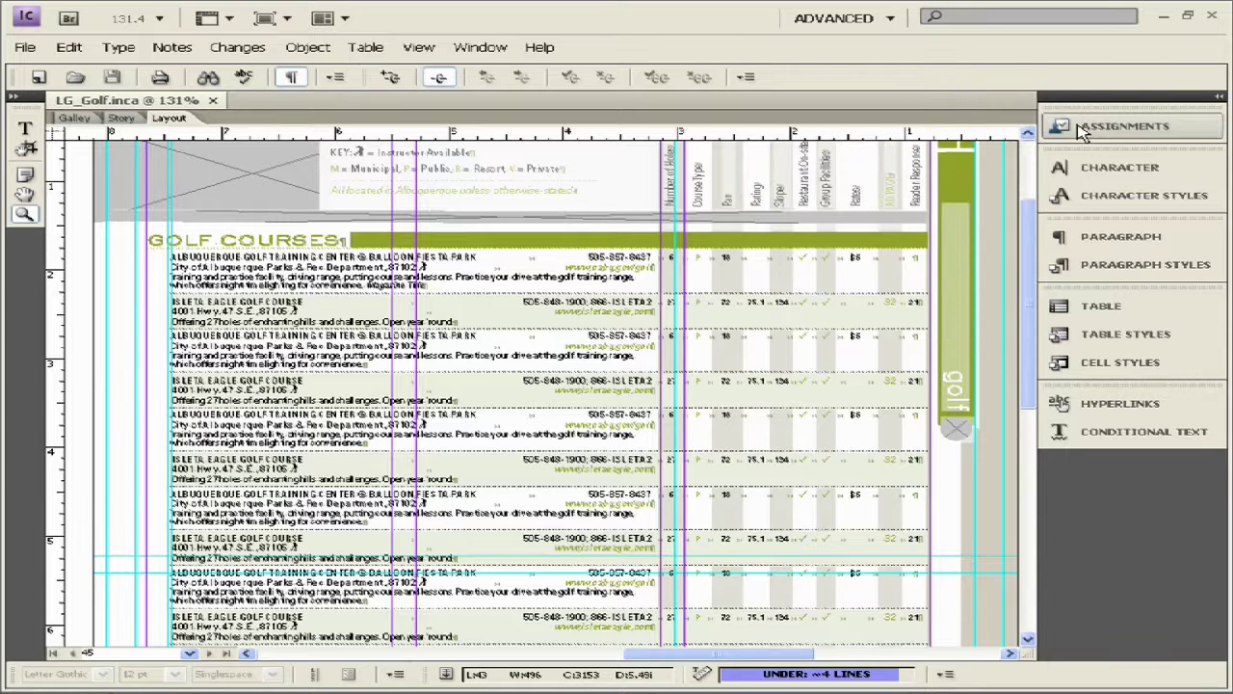
# Float a shortened Paragraph Styles panel over the page and close the undocked Character Styles panel.
pyautogui.click(1084, 270)
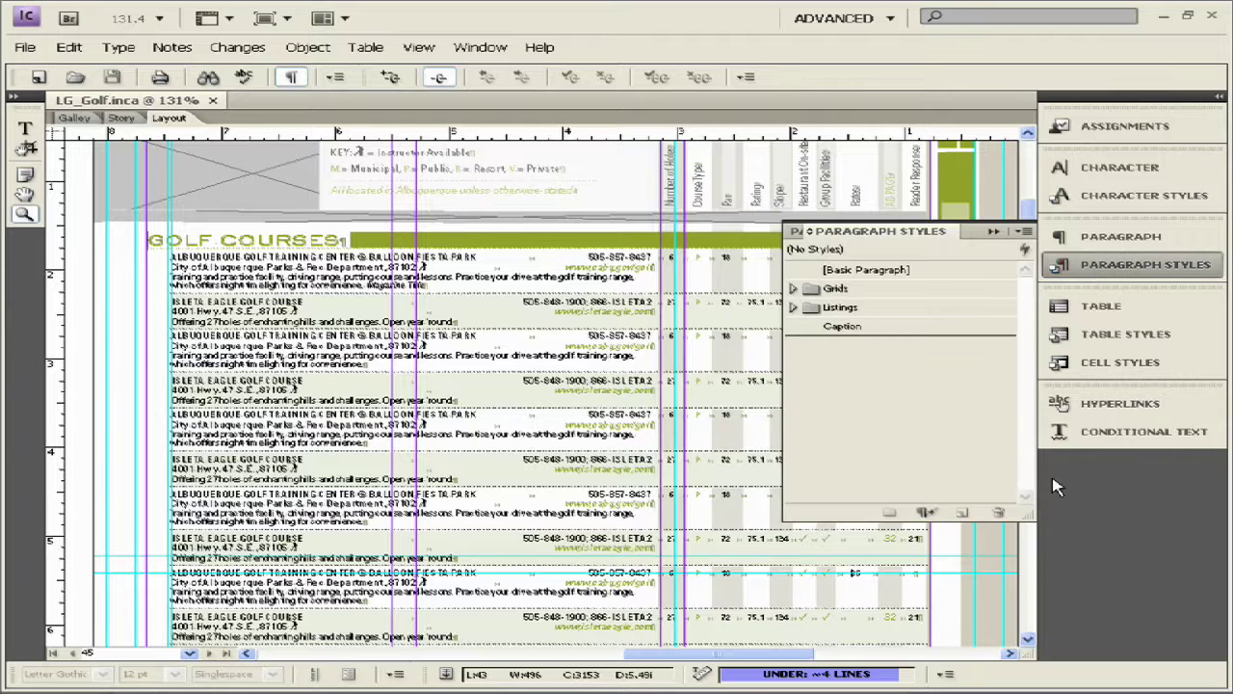
pyautogui.click(1145, 203)
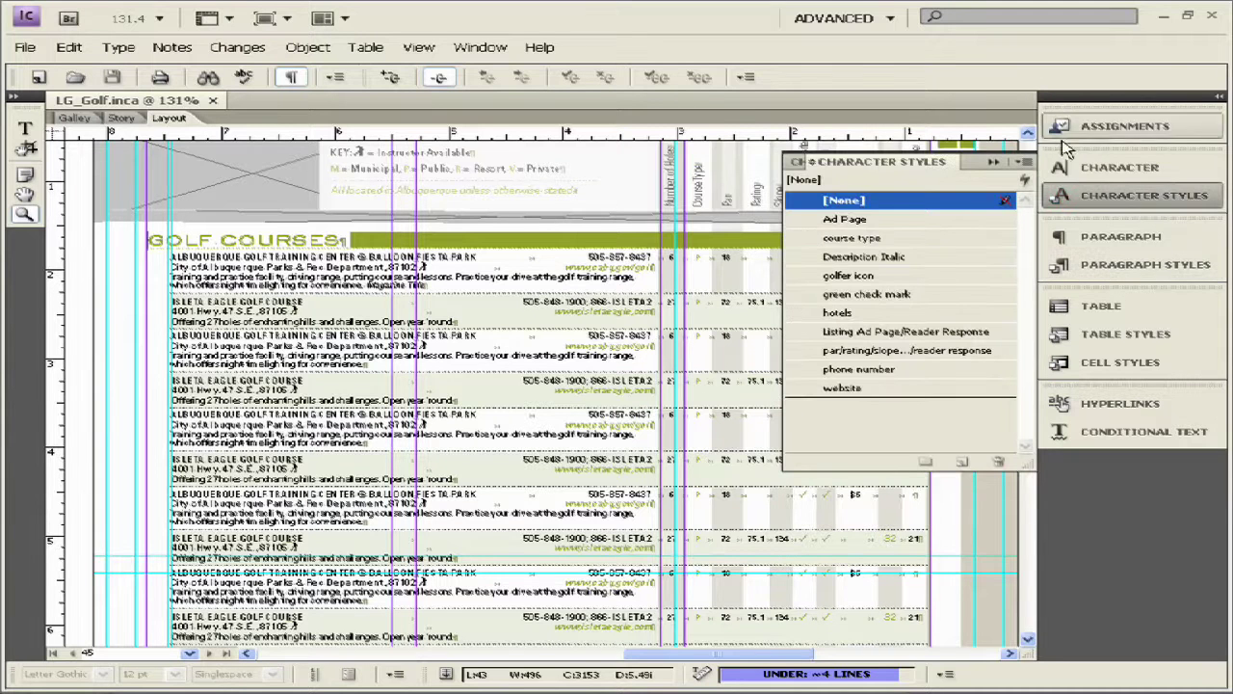
pyautogui.moveTo(976, 162); pyautogui.dragTo(556, 129)
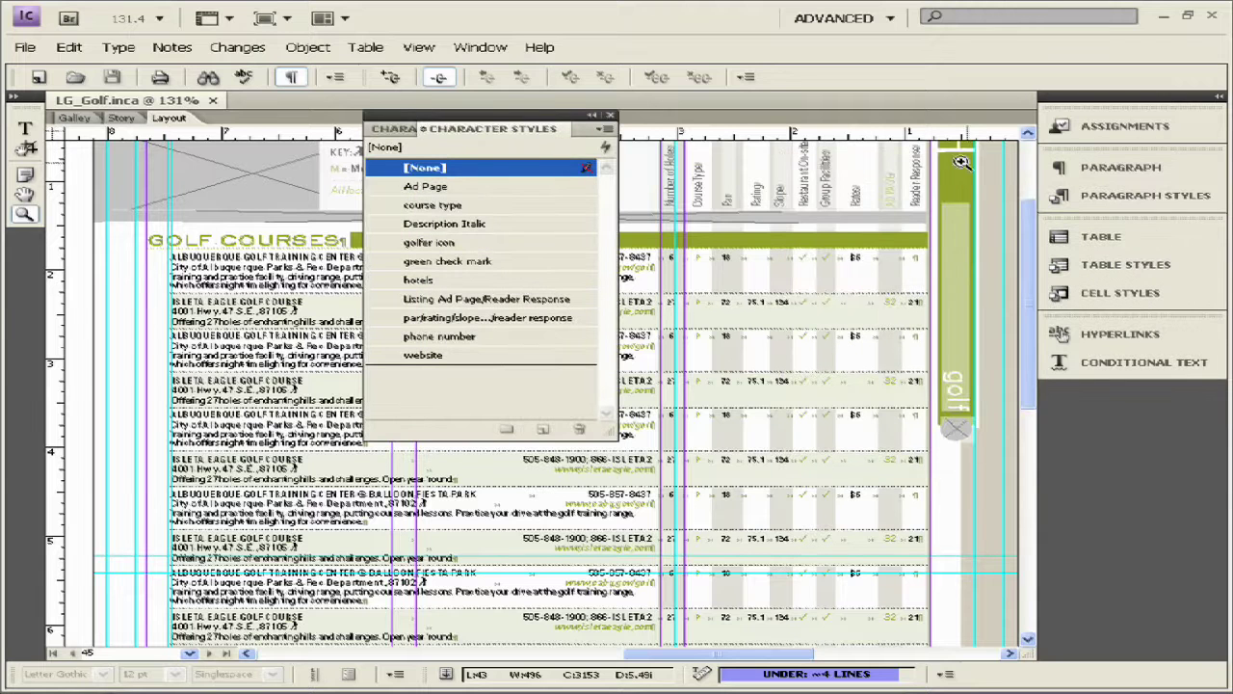
pyautogui.click(1098, 198)
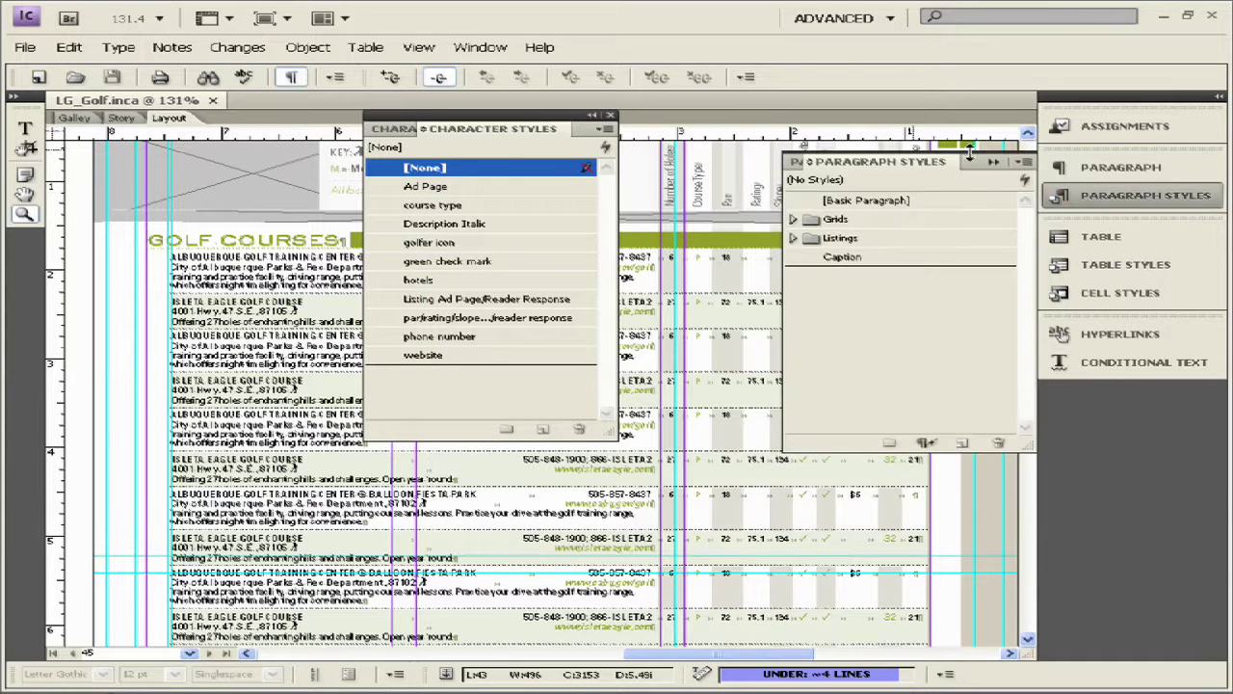
pyautogui.moveTo(979, 164); pyautogui.dragTo(947, 263)
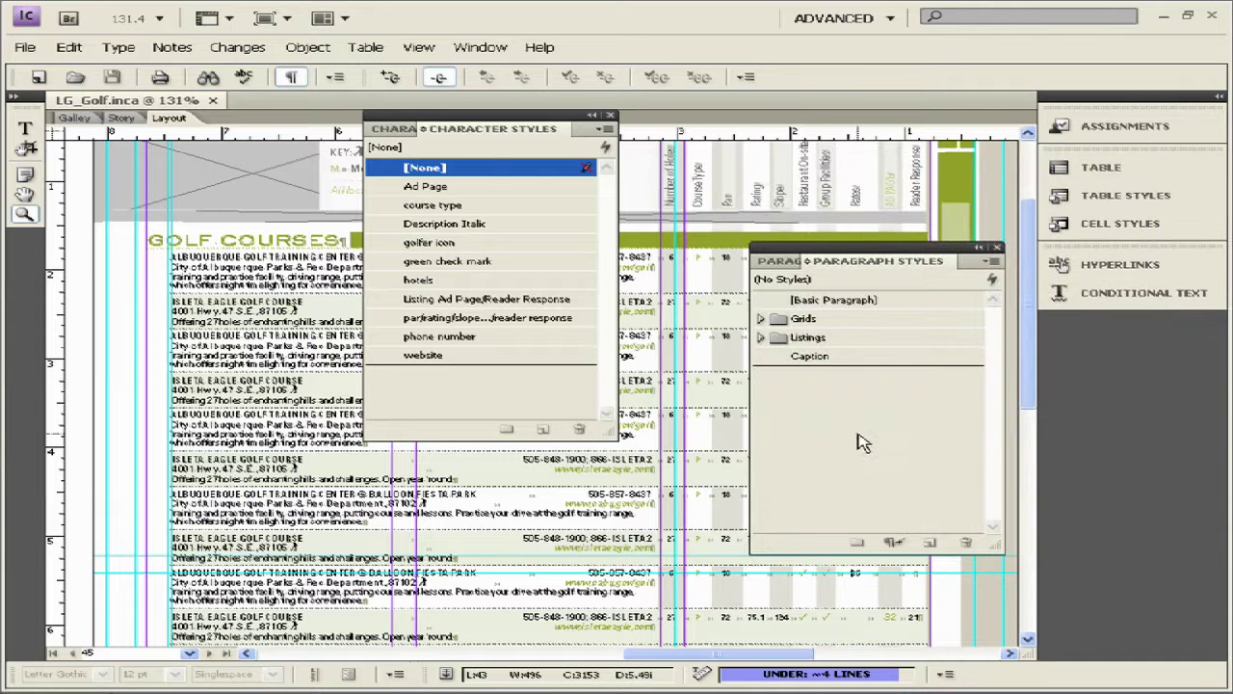
pyautogui.click(610, 119)
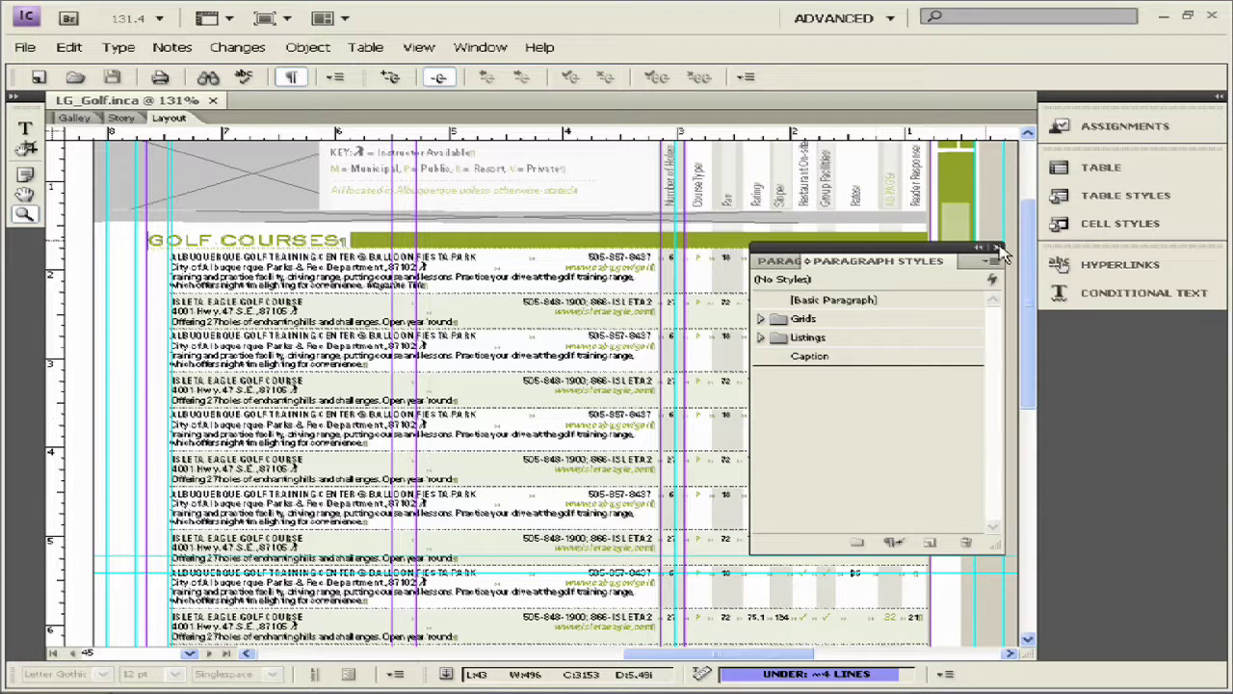
pyautogui.moveTo(996, 547); pyautogui.dragTo(990, 409)
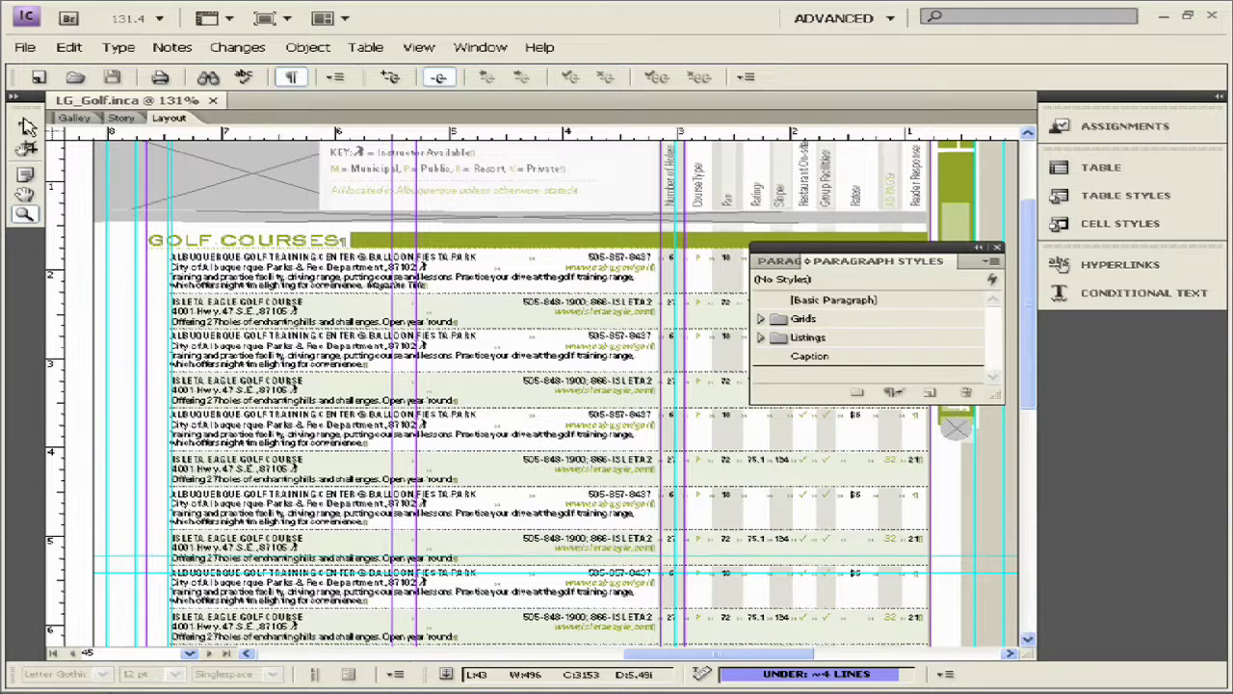
# Try inserting the sample letters ALD;SJKF inside TRAINING in the first golf listing's name, and restore the word.
pyautogui.click(27, 130)
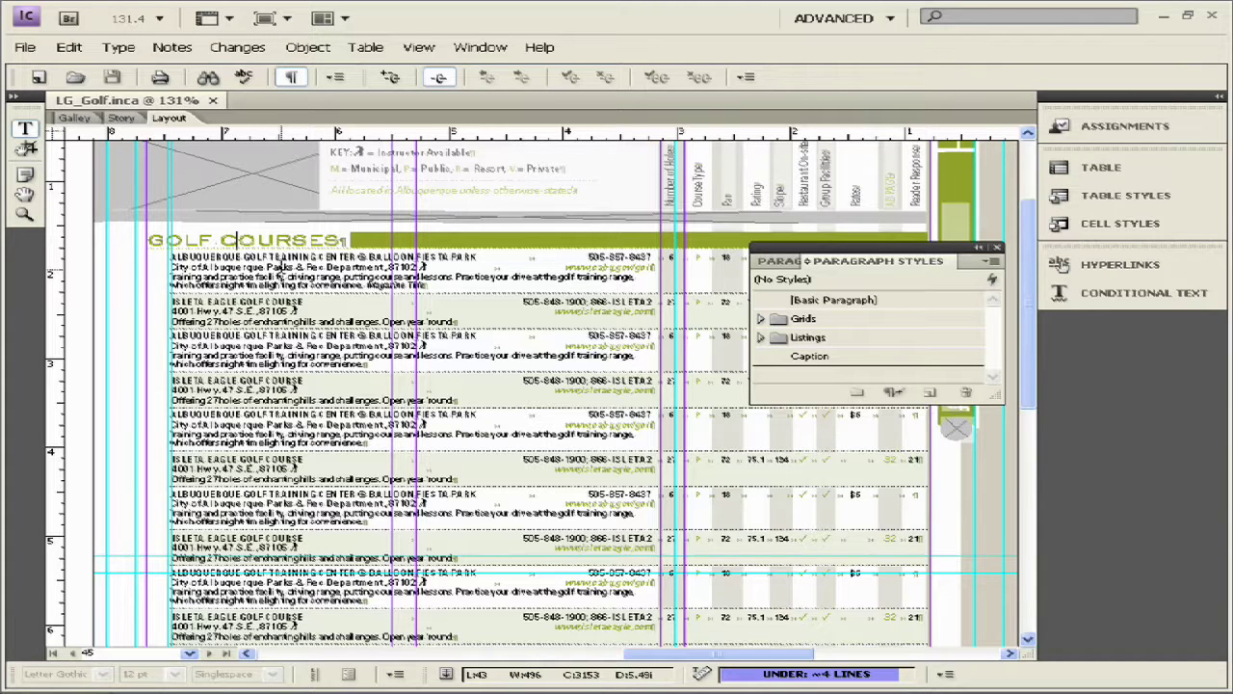
pyautogui.hotkey('ctrl', '=')
pyautogui.hotkey('ctrl', '=')
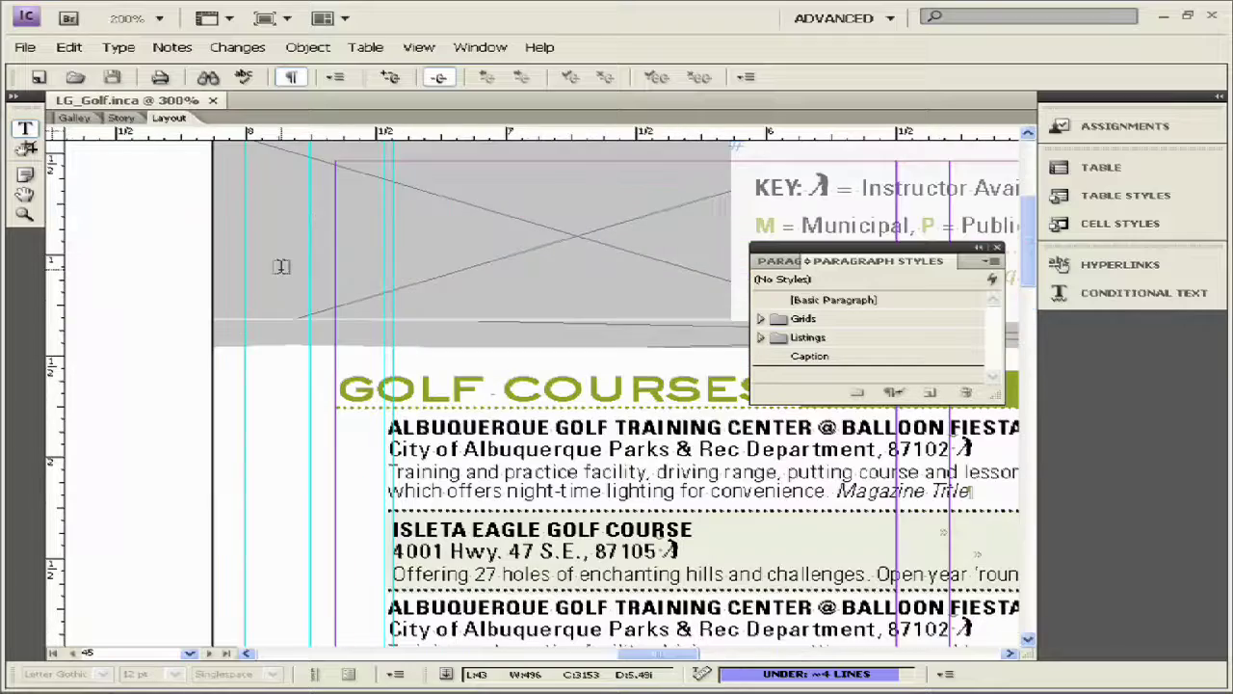
pyautogui.moveTo(656, 564); pyautogui.dragTo(381, 464)
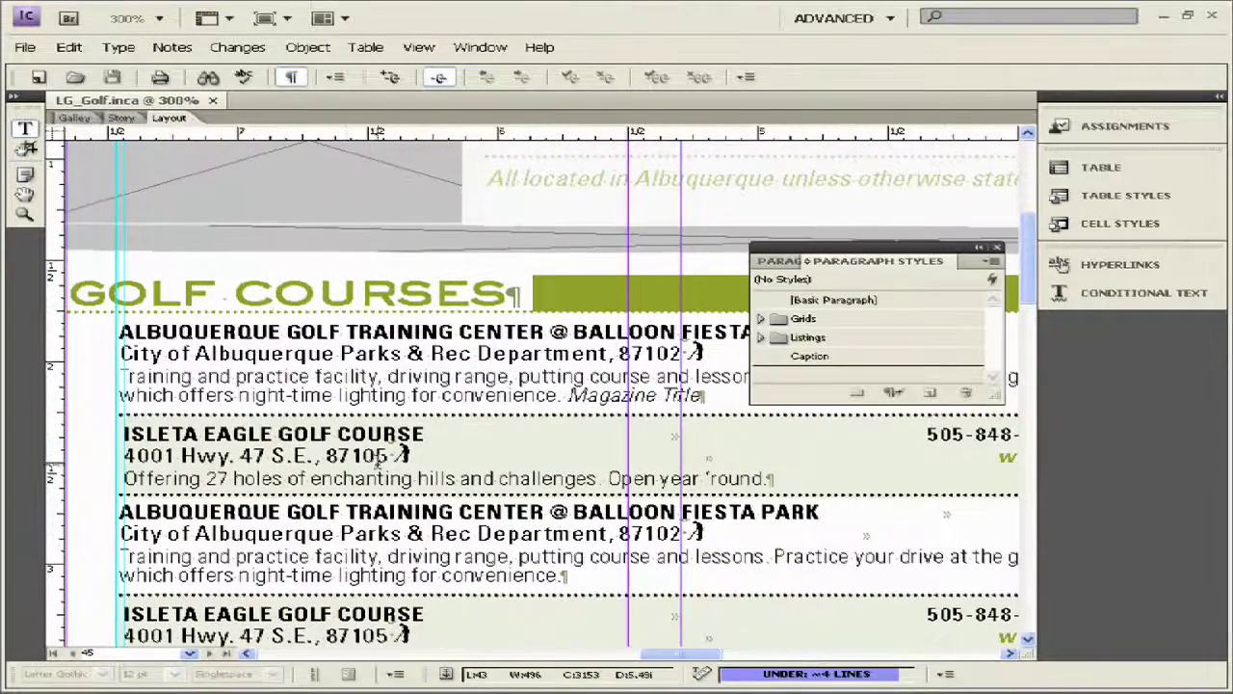
pyautogui.click(359, 331)
pyautogui.write('ALD;SJKF')
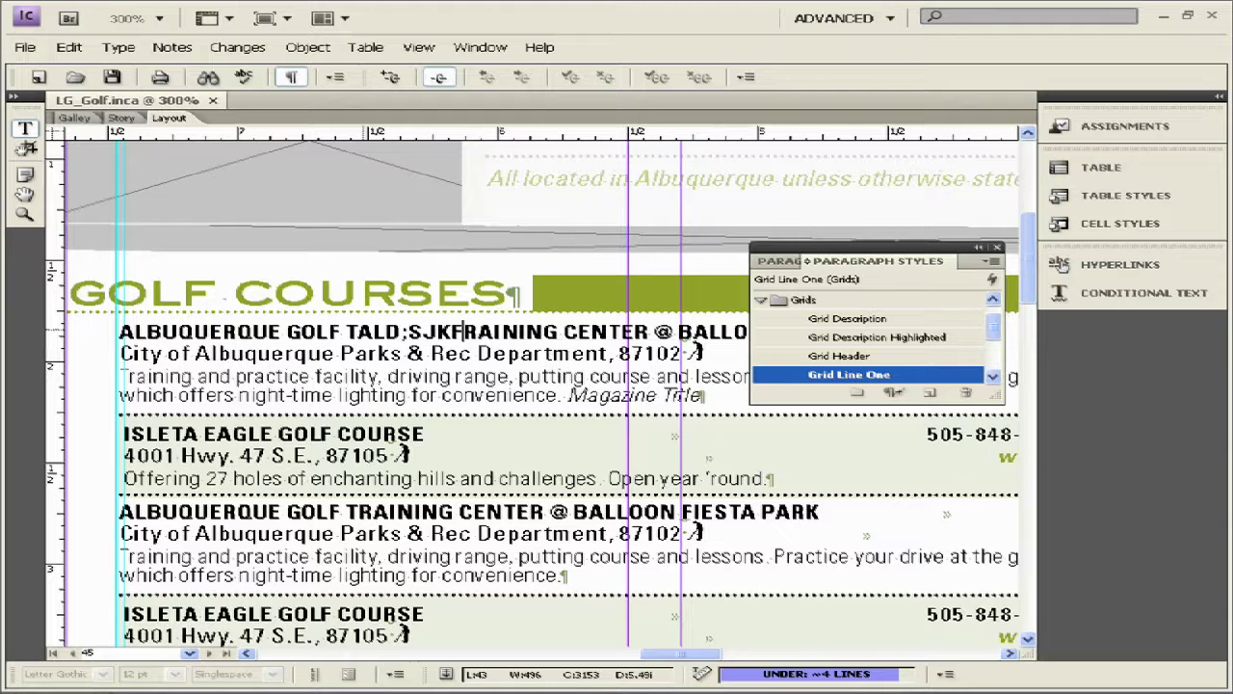
pyautogui.press('BackSpace')
pyautogui.press('BackSpace')
pyautogui.press('BackSpace')
pyautogui.press('BackSpace')
pyautogui.press('BackSpace')
pyautogui.press('BackSpace')
pyautogui.press('BackSpace')
pyautogui.press('BackSpace')
pyautogui.press('BackSpace')
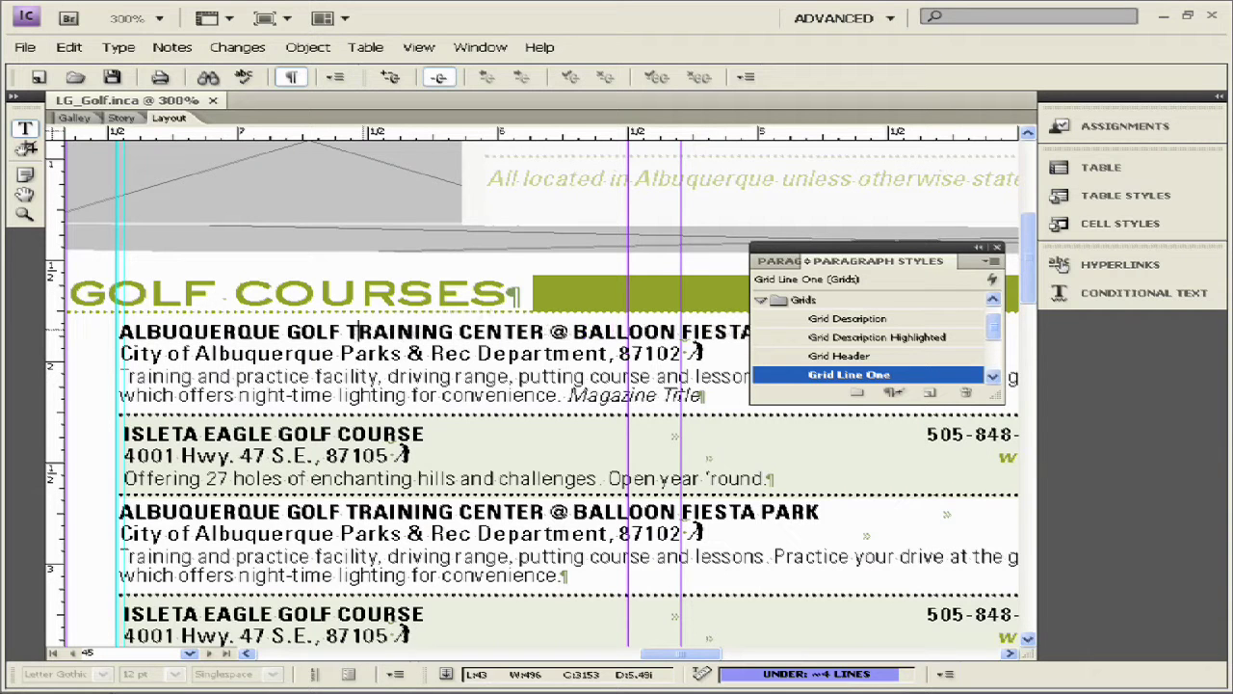
pyautogui.write('T')
# Delete the word TRAINING from the first golf listing's name.
pyautogui.doubleClick(352, 332)
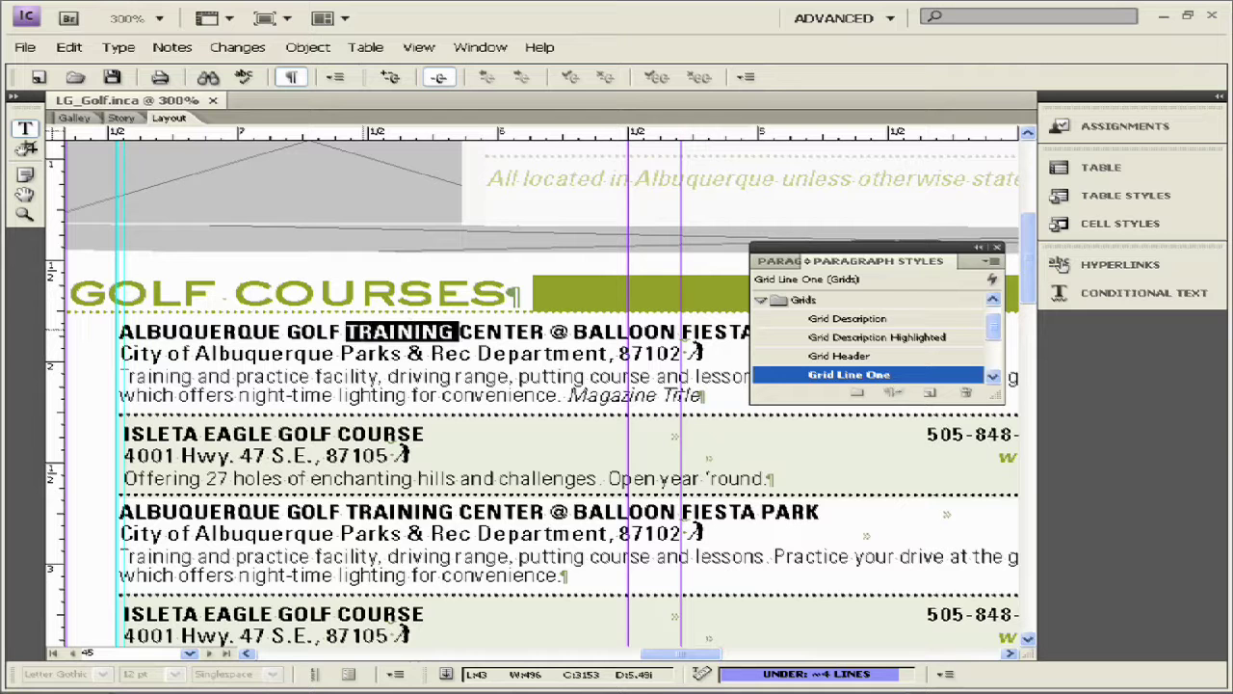
pyautogui.press('BackSpace')
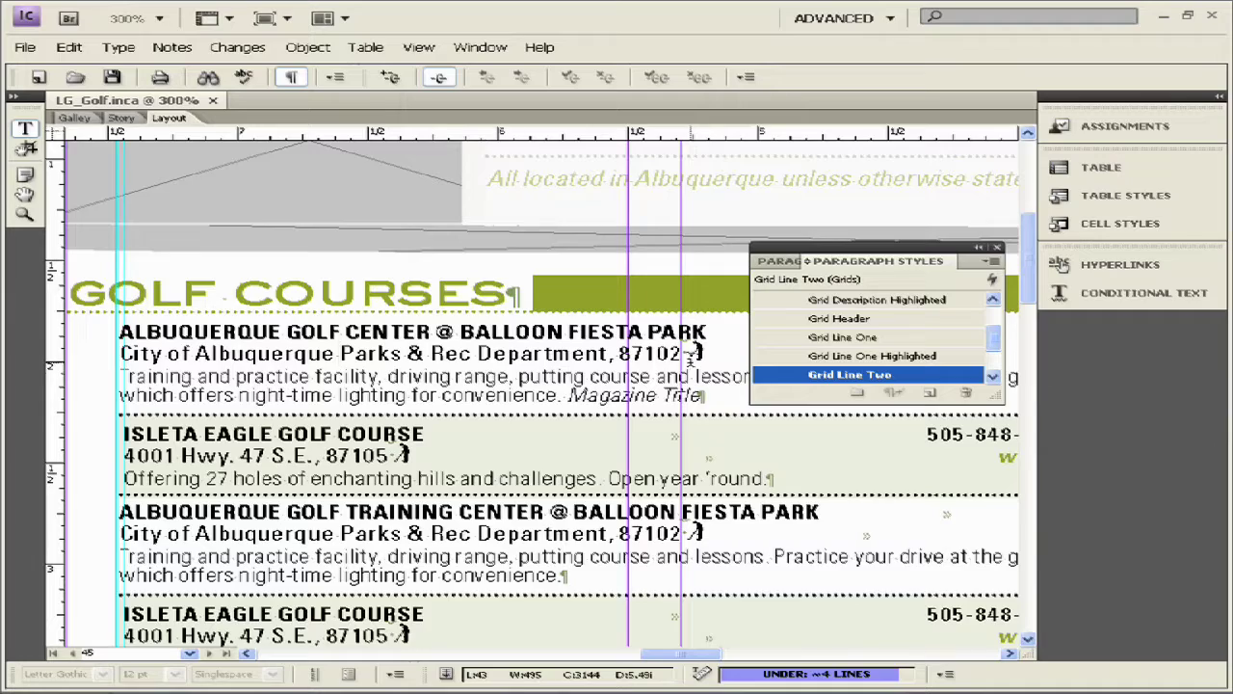
# Examine the tab characters separating the hole count, course type and par values in the first listing's row.
pyautogui.moveTo(666, 372); pyautogui.dragTo(96, 440)
pyautogui.moveTo(371, 459); pyautogui.dragTo(200, 445)
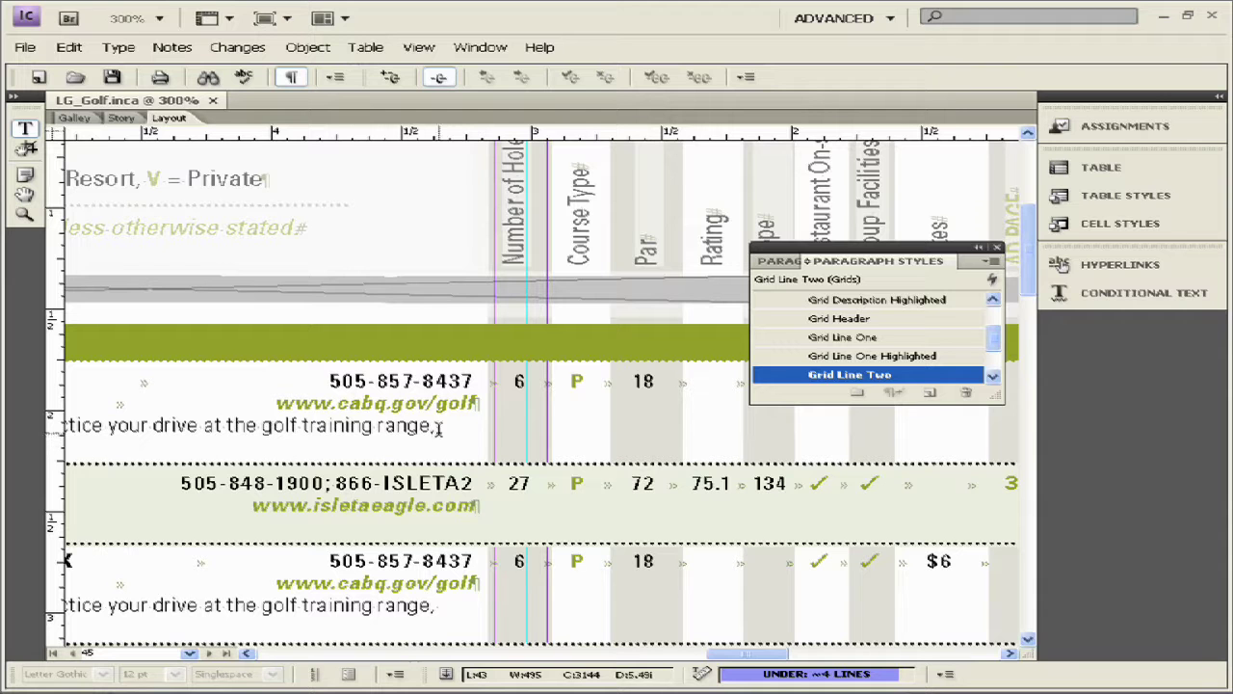
pyautogui.moveTo(601, 383); pyautogui.dragTo(627, 381)
pyautogui.click(627, 382)
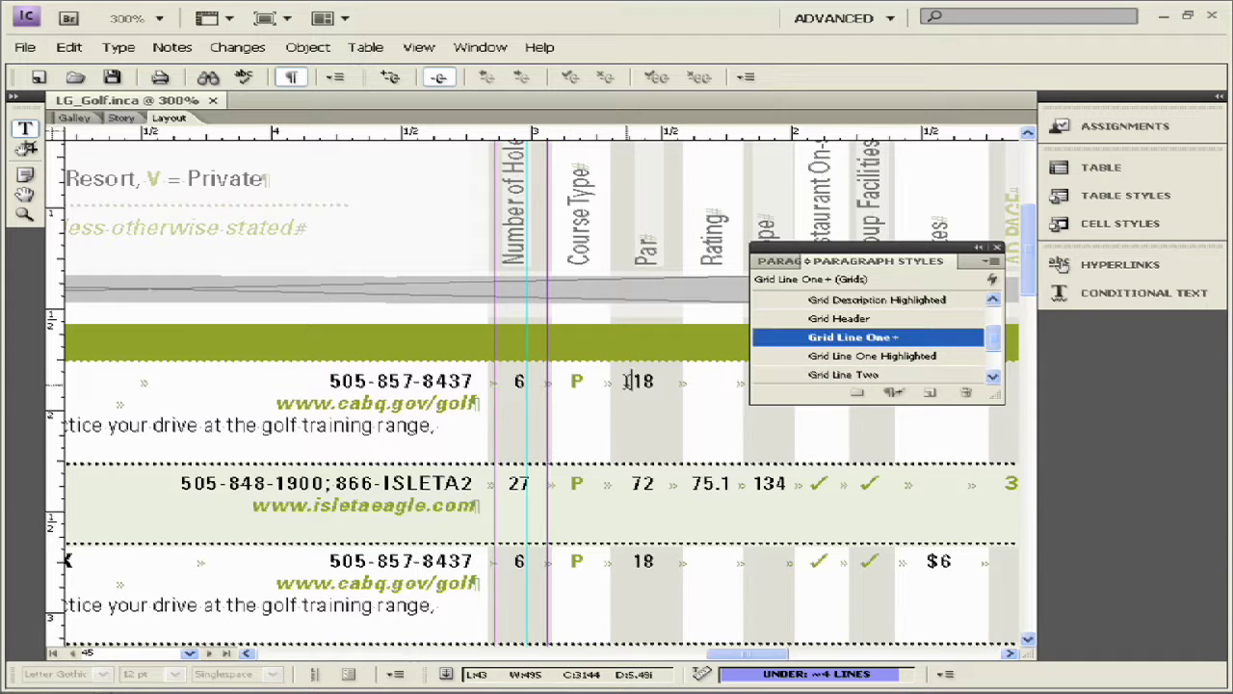
pyautogui.hotkey('ctrl', '=')
pyautogui.hotkey('ctrl', '=')
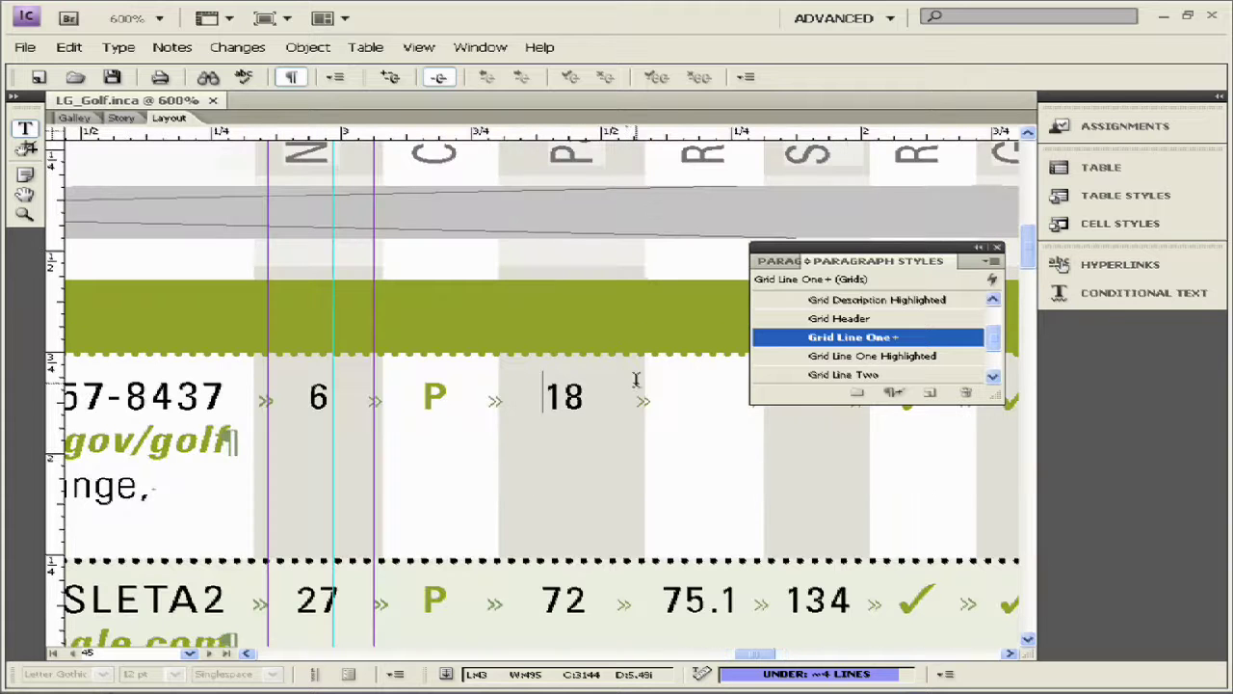
pyautogui.doubleClick(494, 399)
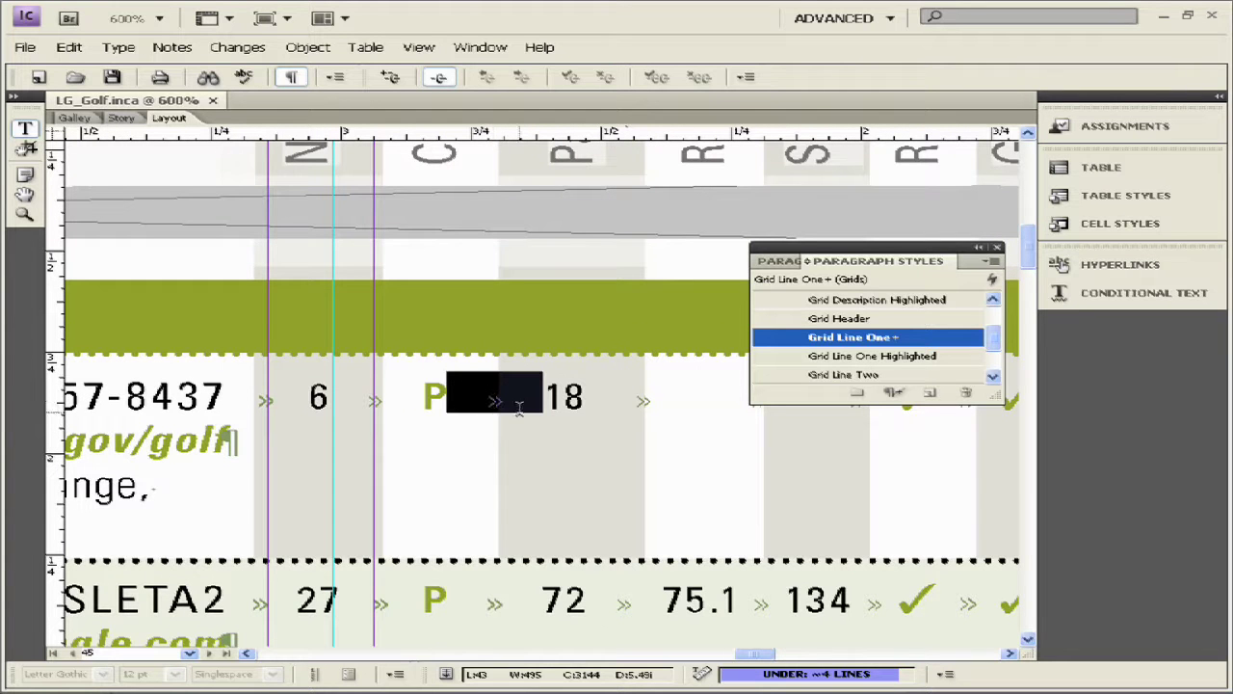
pyautogui.moveTo(520, 405); pyautogui.dragTo(372, 403)
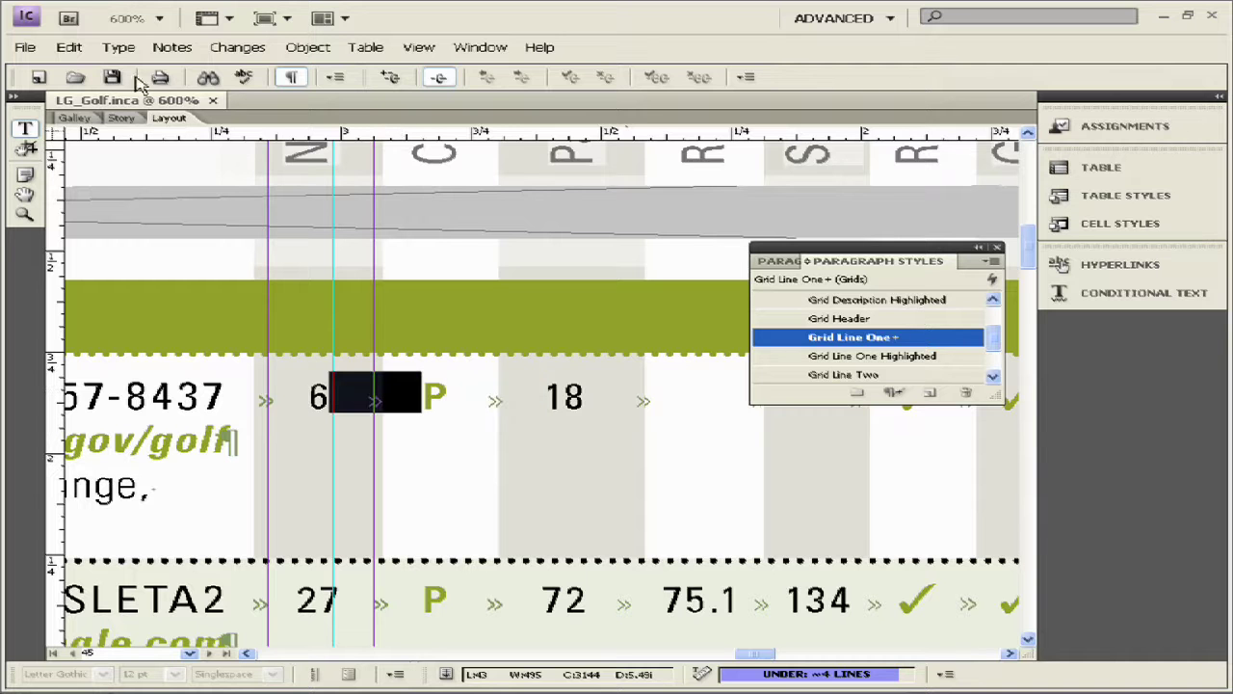
# Hide the hidden characters, place the cursor before the first listing's hole count, and show the hidden characters again.
pyautogui.click(108, 51)
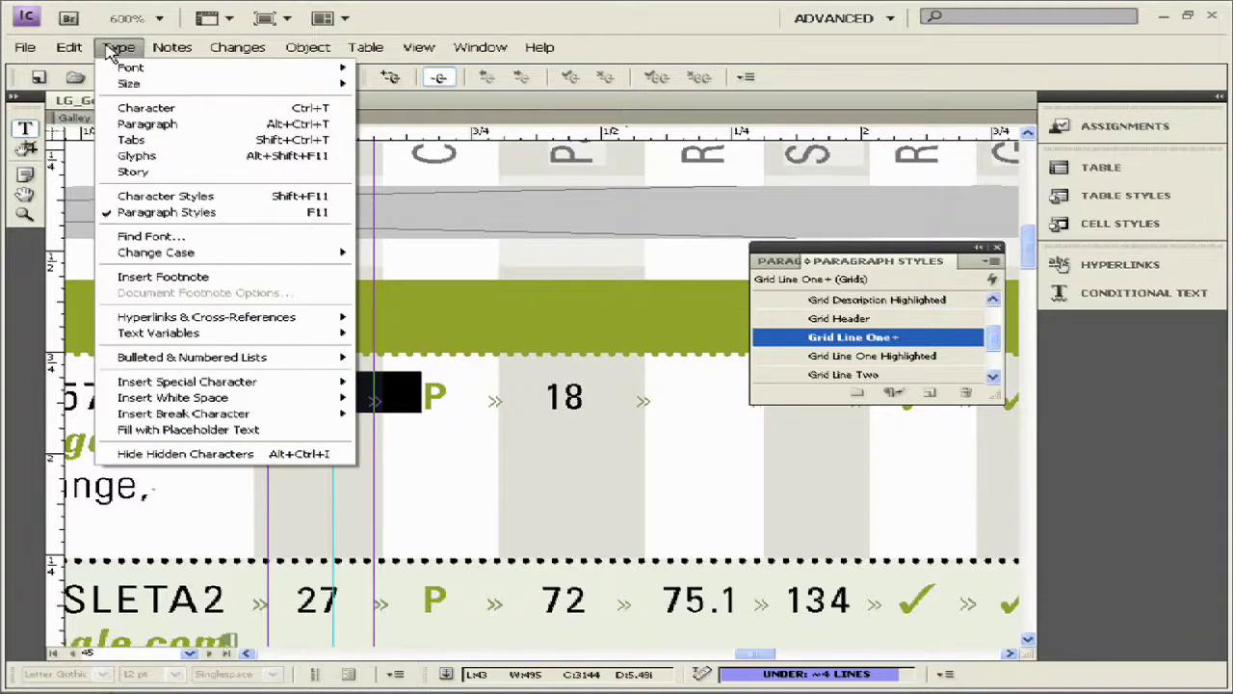
pyautogui.click(220, 458)
pyautogui.click(393, 412)
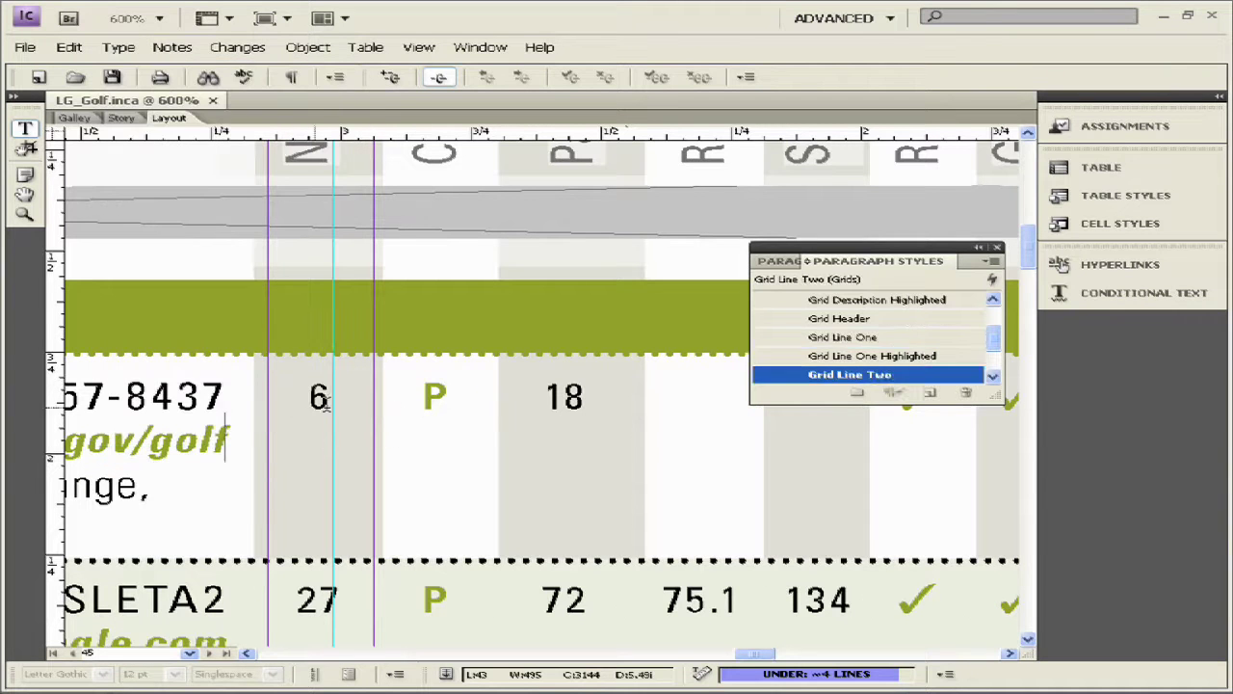
pyautogui.click(277, 397)
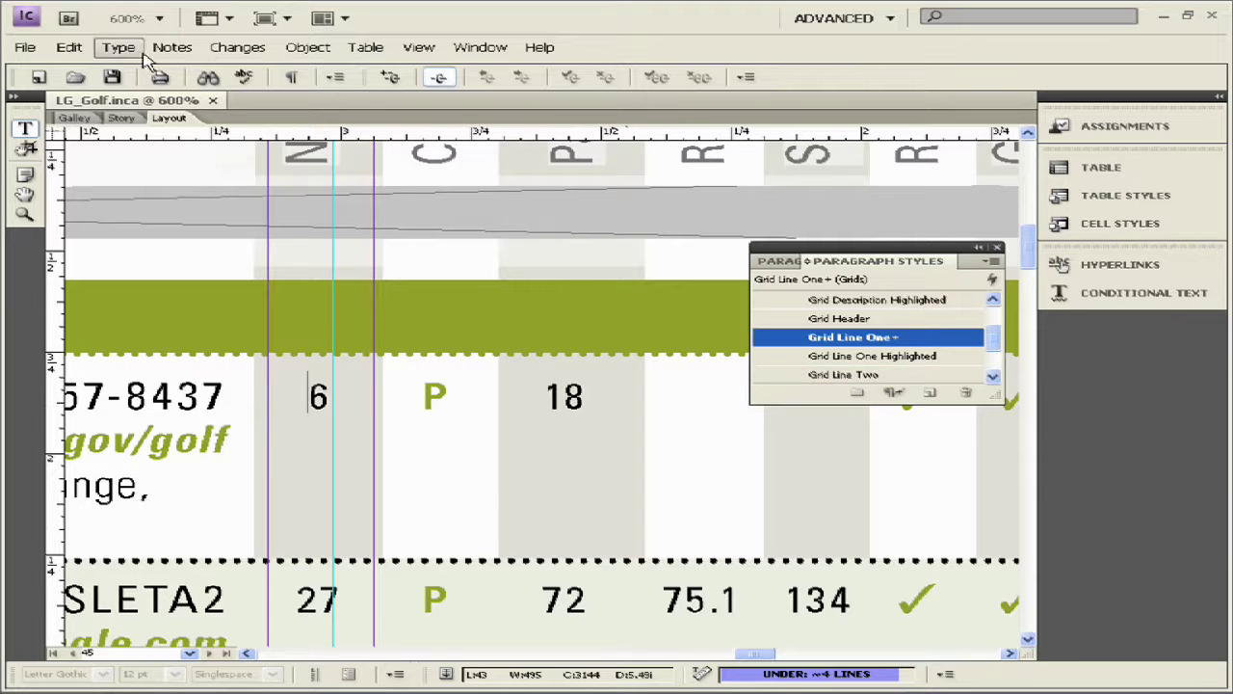
pyautogui.click(120, 47)
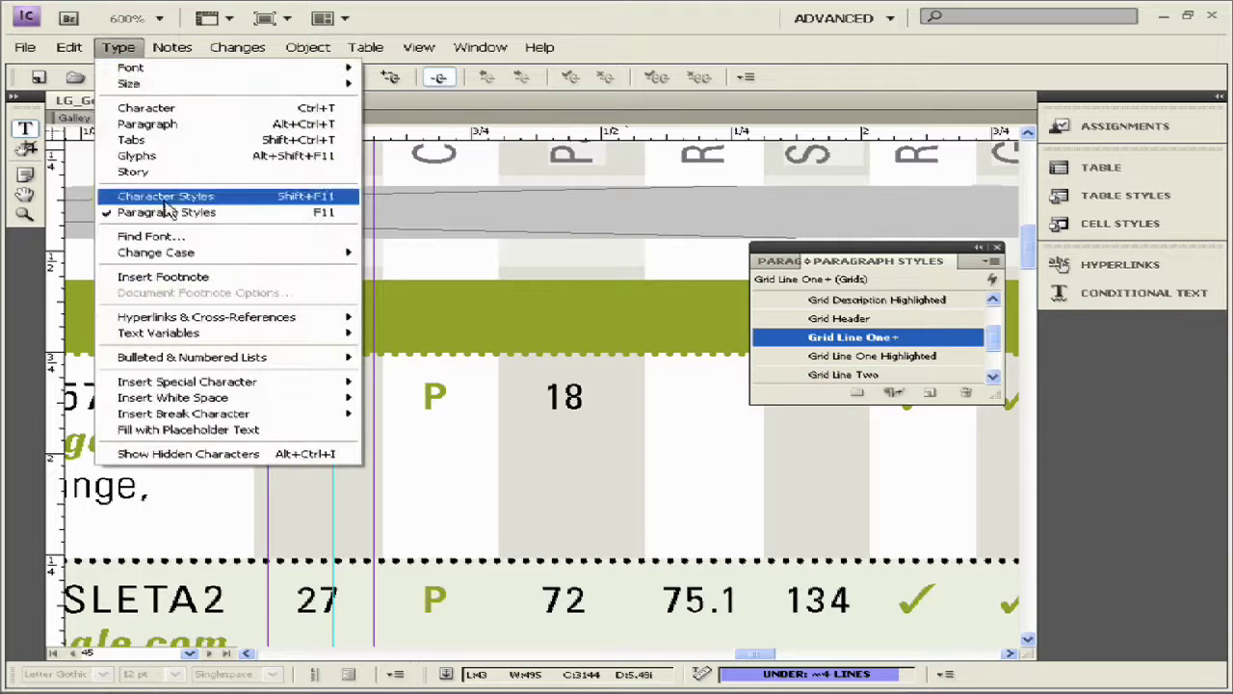
pyautogui.click(228, 455)
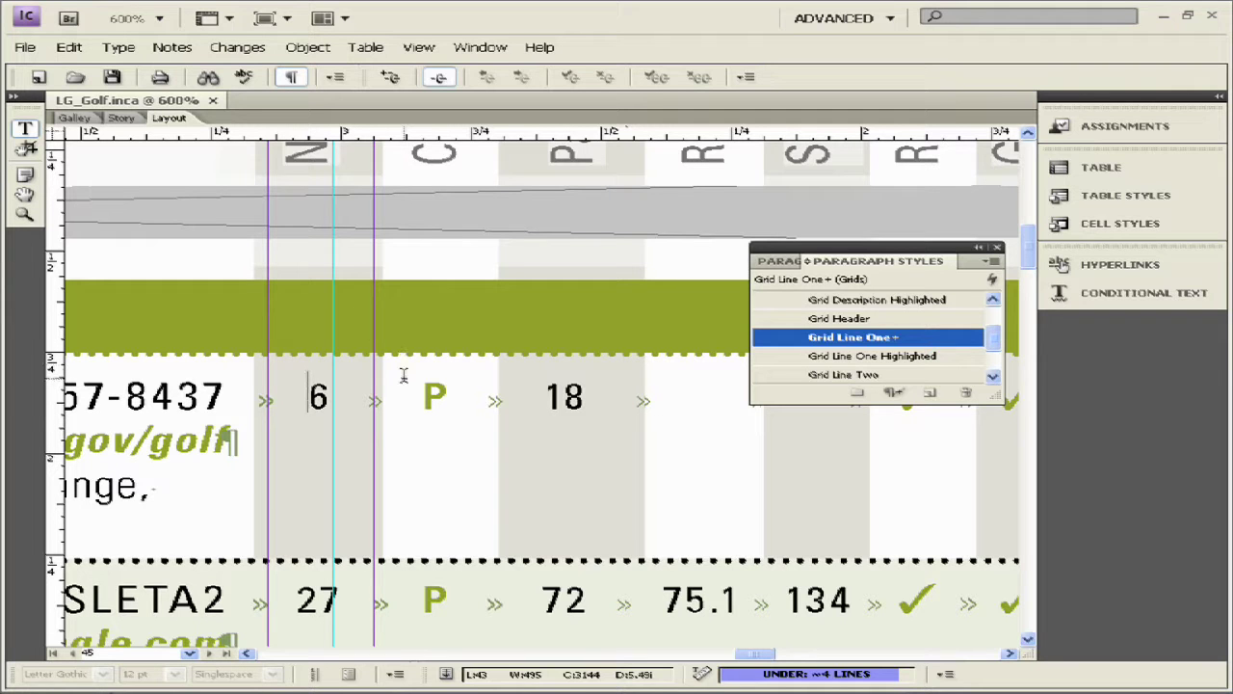
# Try deleting the tab after the first listing's hole count, and put the tab back.
pyautogui.press('Right')
pyautogui.press('Right')
pyautogui.press('BackSpace')
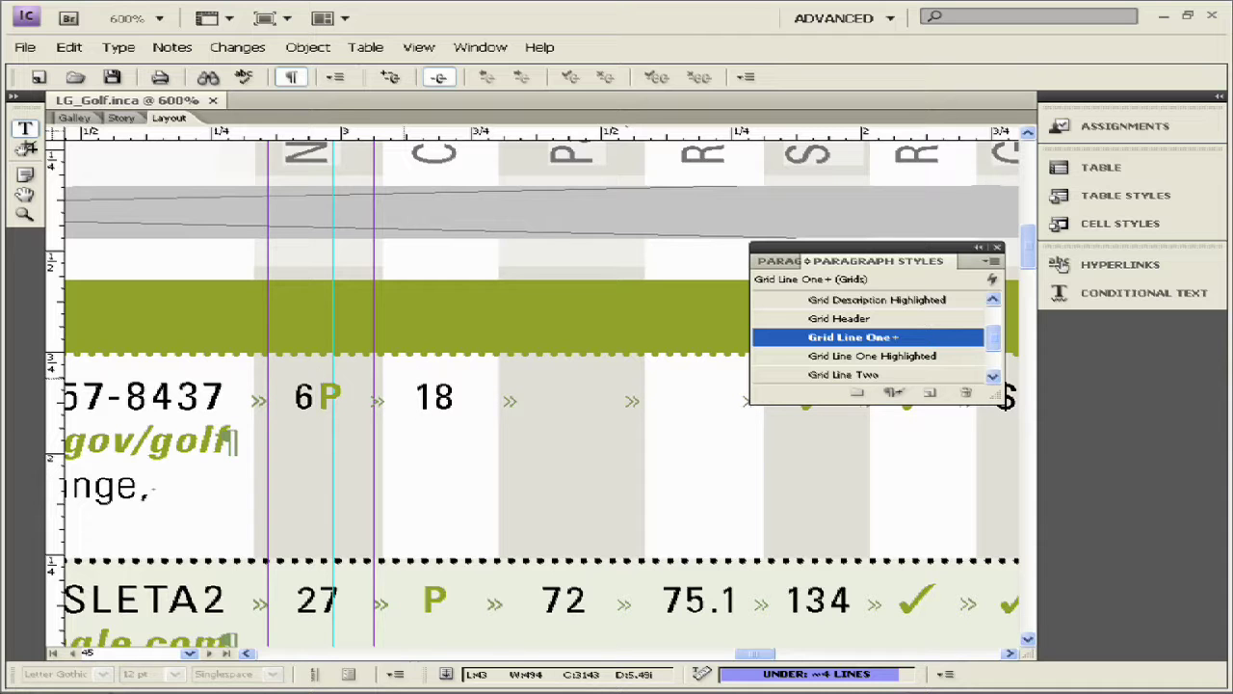
pyautogui.press('Tab')
# Replace the first listing's course type letter with T.
pyautogui.press('Right')
pyautogui.hotkey('shift', 'Left')
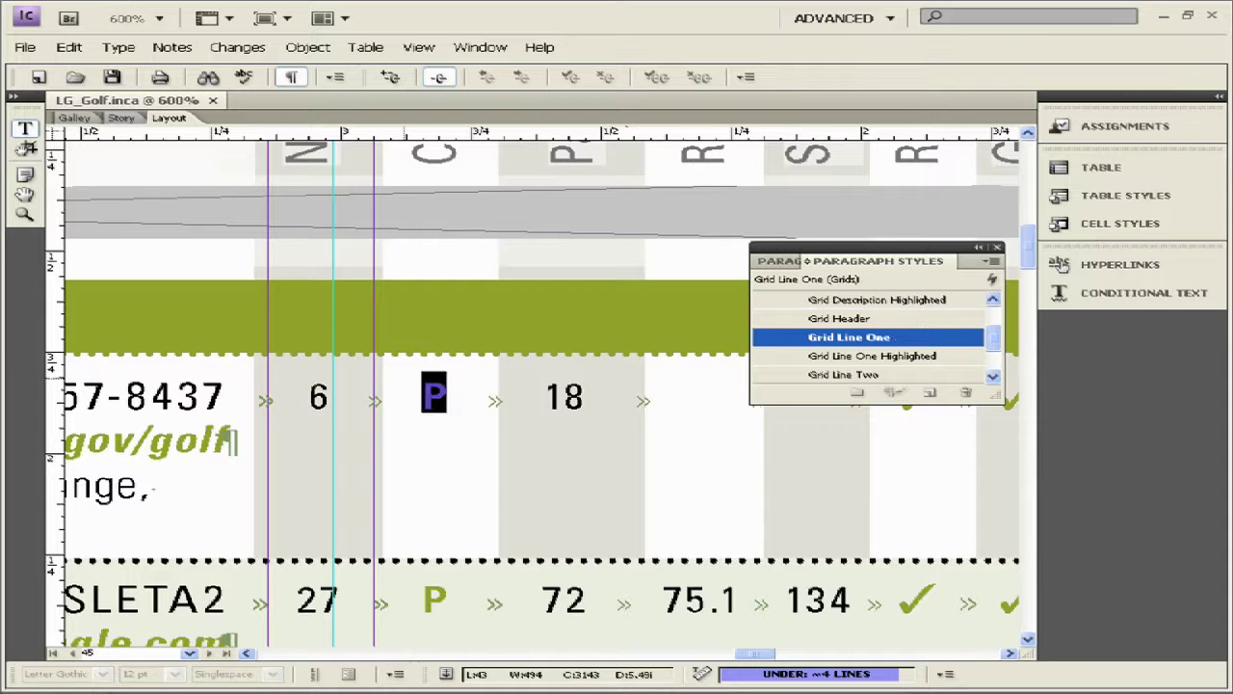
pyautogui.write('T')
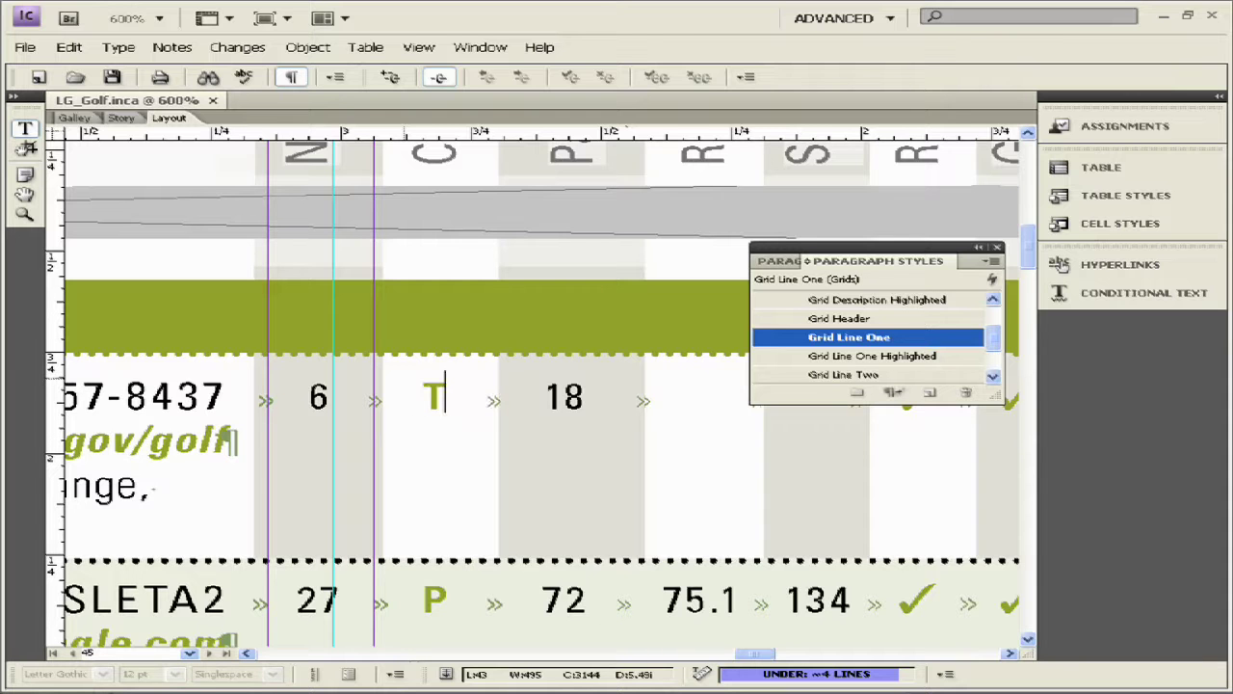
pyautogui.press('Left')
# Look across the first listing's columns and place the cursor in its name to check the line's paragraph style.
pyautogui.hotkey('ctrl', '-')
pyautogui.hotkey('ctrl', '-')
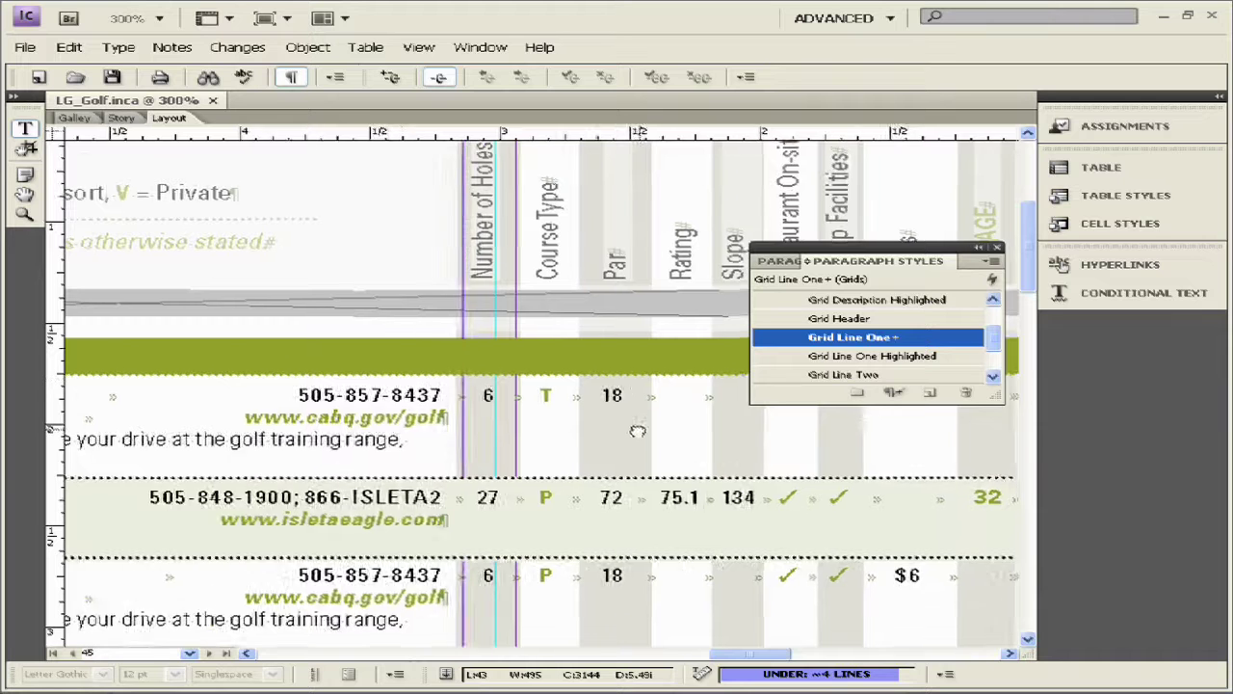
pyautogui.moveTo(639, 428); pyautogui.dragTo(369, 456)
pyautogui.moveTo(480, 463); pyautogui.dragTo(734, 458)
pyautogui.moveTo(468, 503); pyautogui.dragTo(687, 514)
pyautogui.moveTo(515, 479); pyautogui.dragTo(1044, 492)
pyautogui.moveTo(631, 459); pyautogui.dragTo(611, 430)
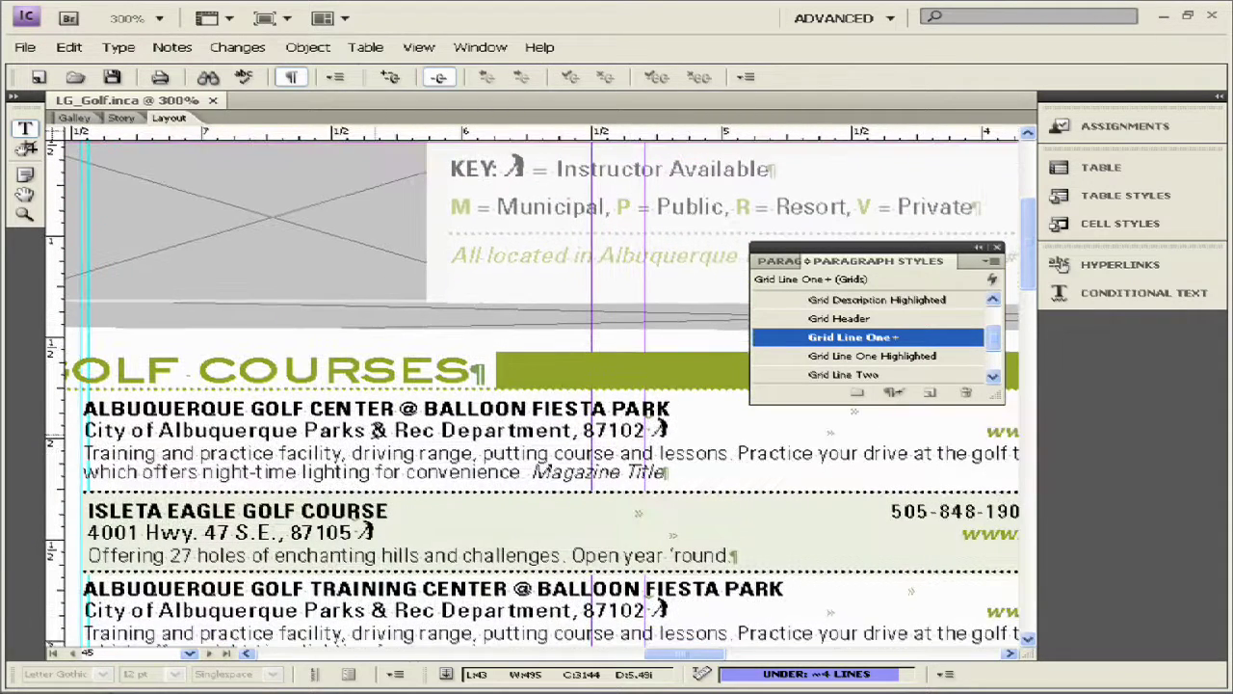
pyautogui.click(295, 408)
pyautogui.click(229, 407)
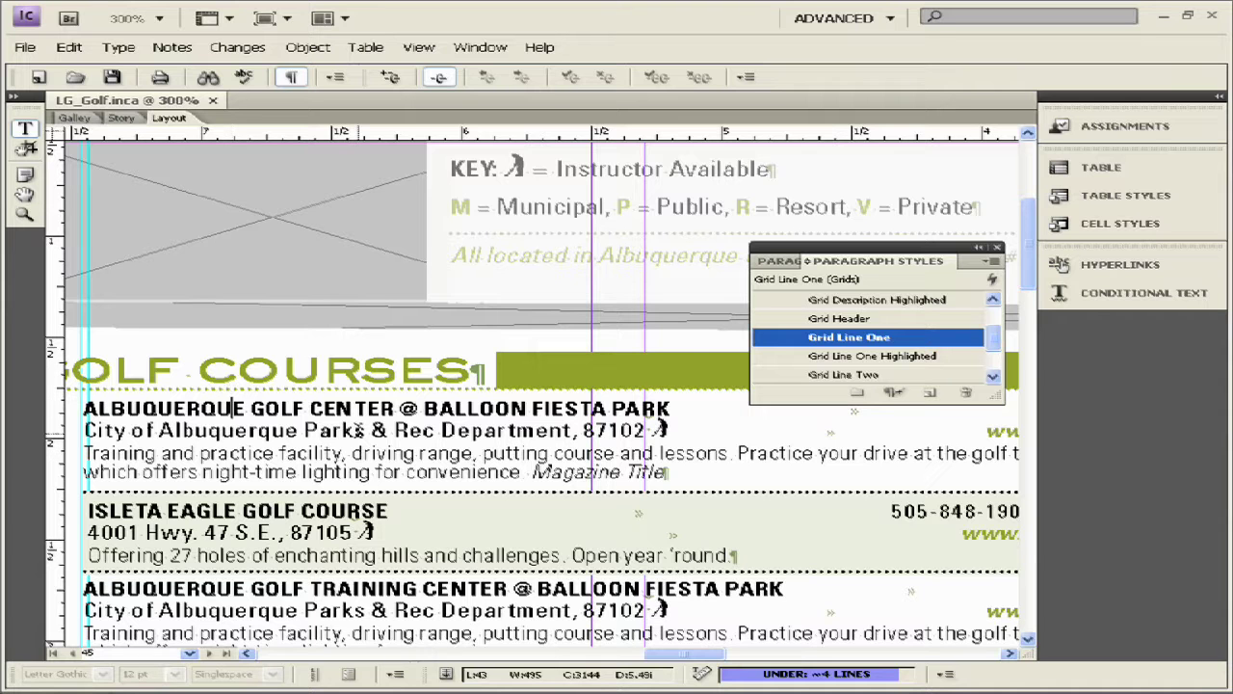
# Copy all lines of the first listing, Albuquerque Golf Center @ Balloon Fiesta Park, and paste them before the Isleta Eagle Golf Course listing.
pyautogui.press('Home')
pyautogui.hotkey('shift', 'End')
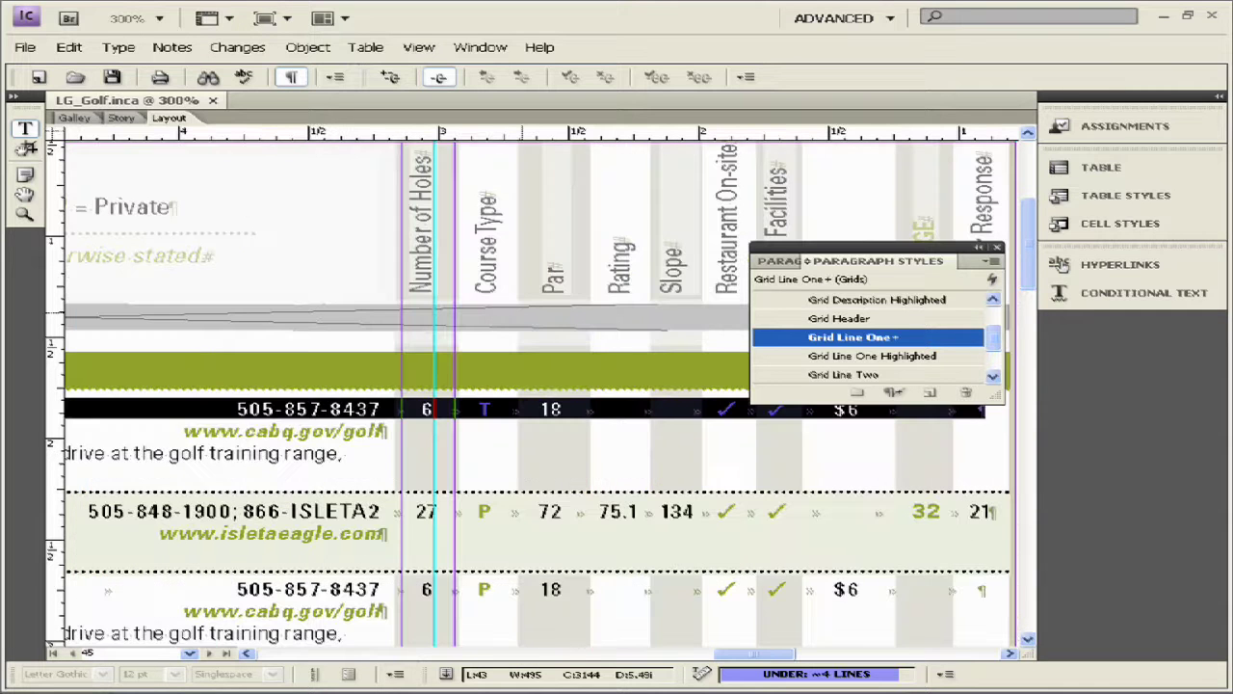
pyautogui.hotkey('shift', 'Down')
pyautogui.hotkey('shift', 'Down')
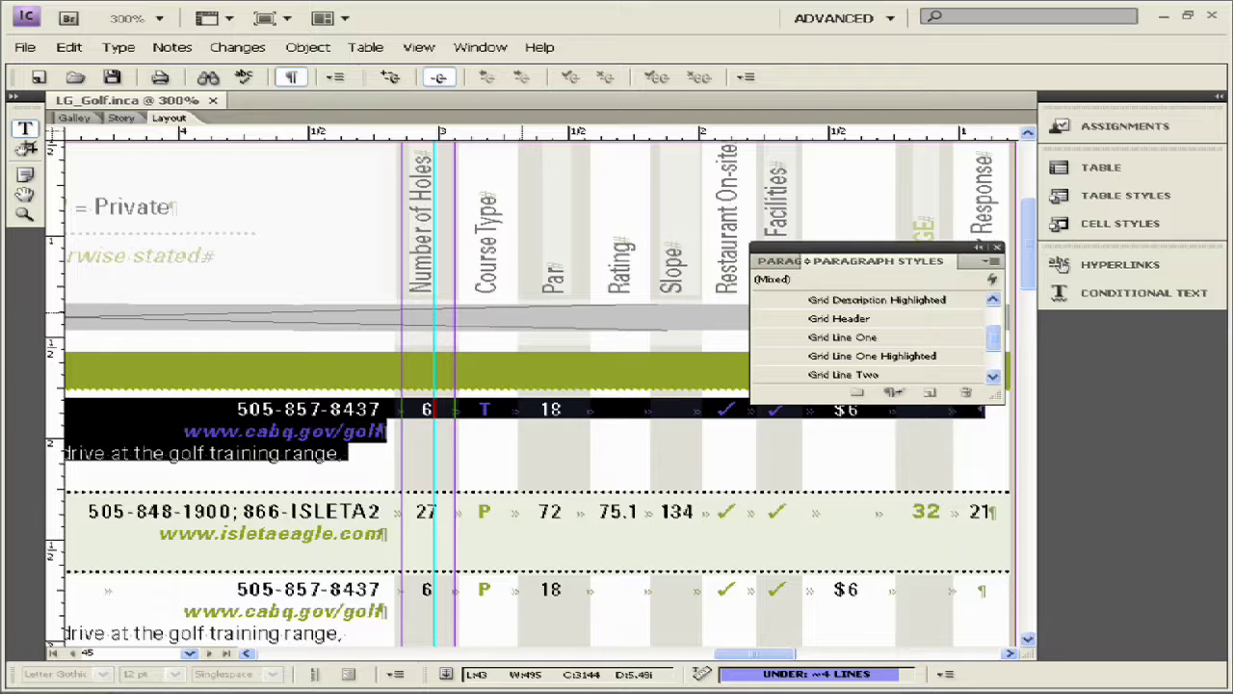
pyautogui.hotkey('shift', 'Down')
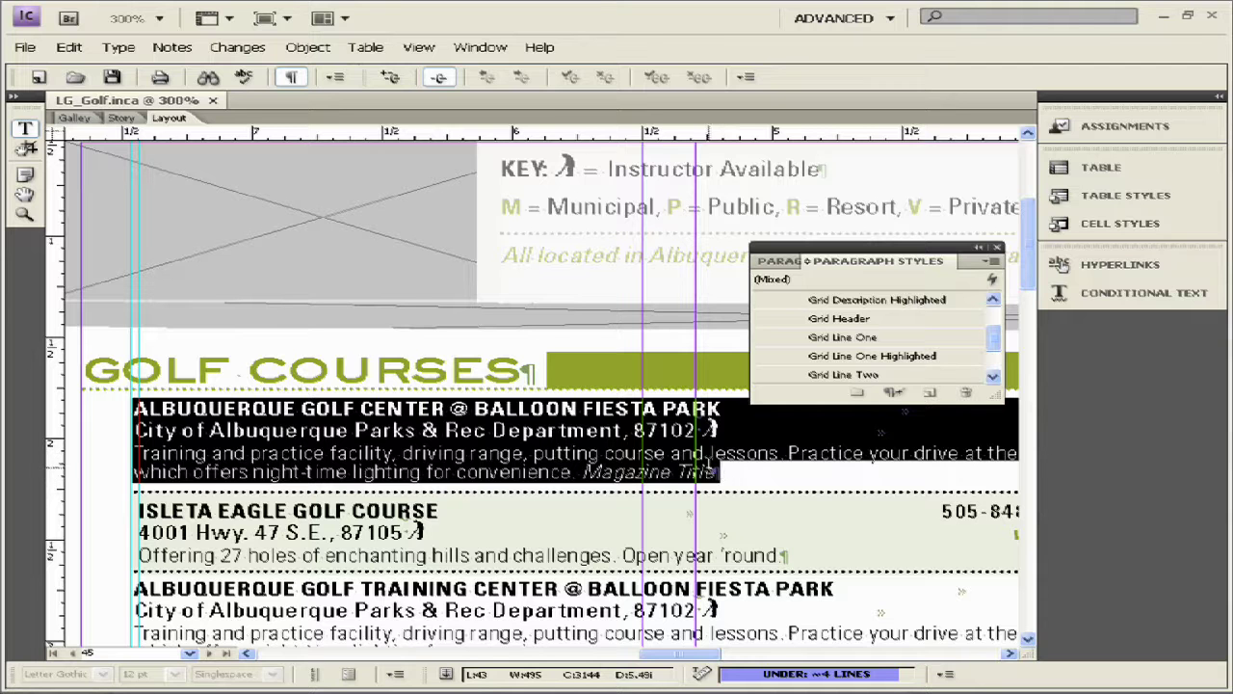
pyautogui.click(723, 472)
pyautogui.moveTo(722, 472); pyautogui.dragTo(116, 410)
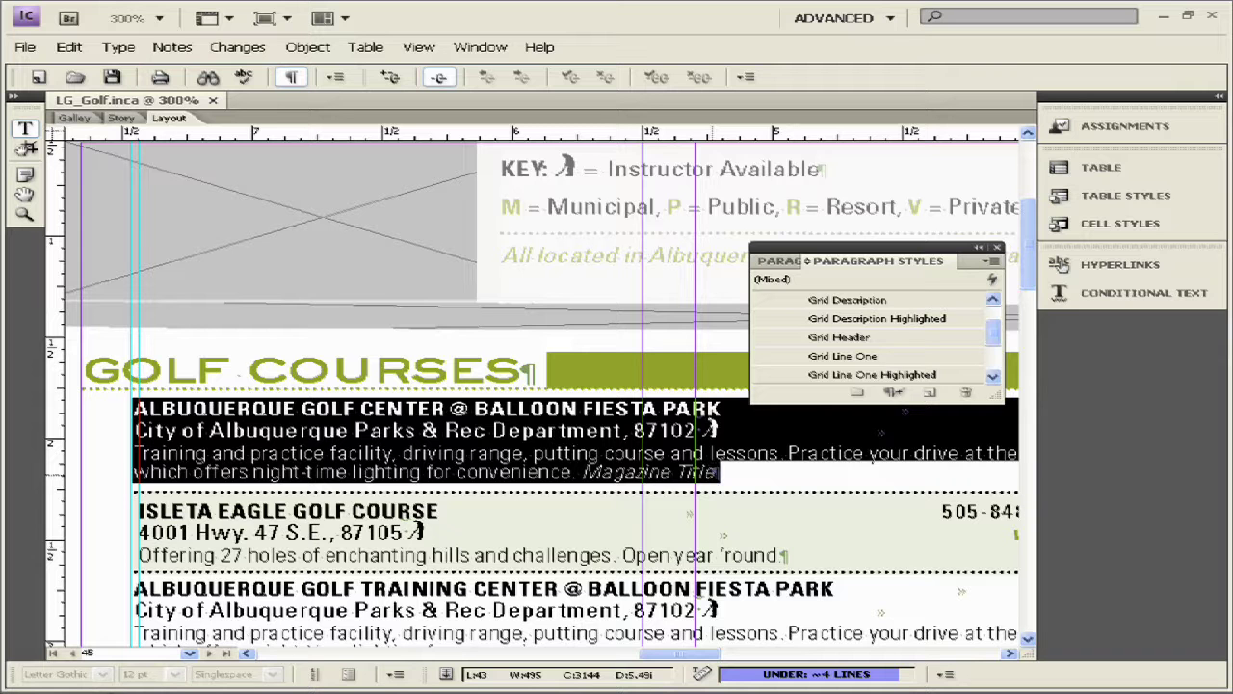
pyautogui.click(68, 47)
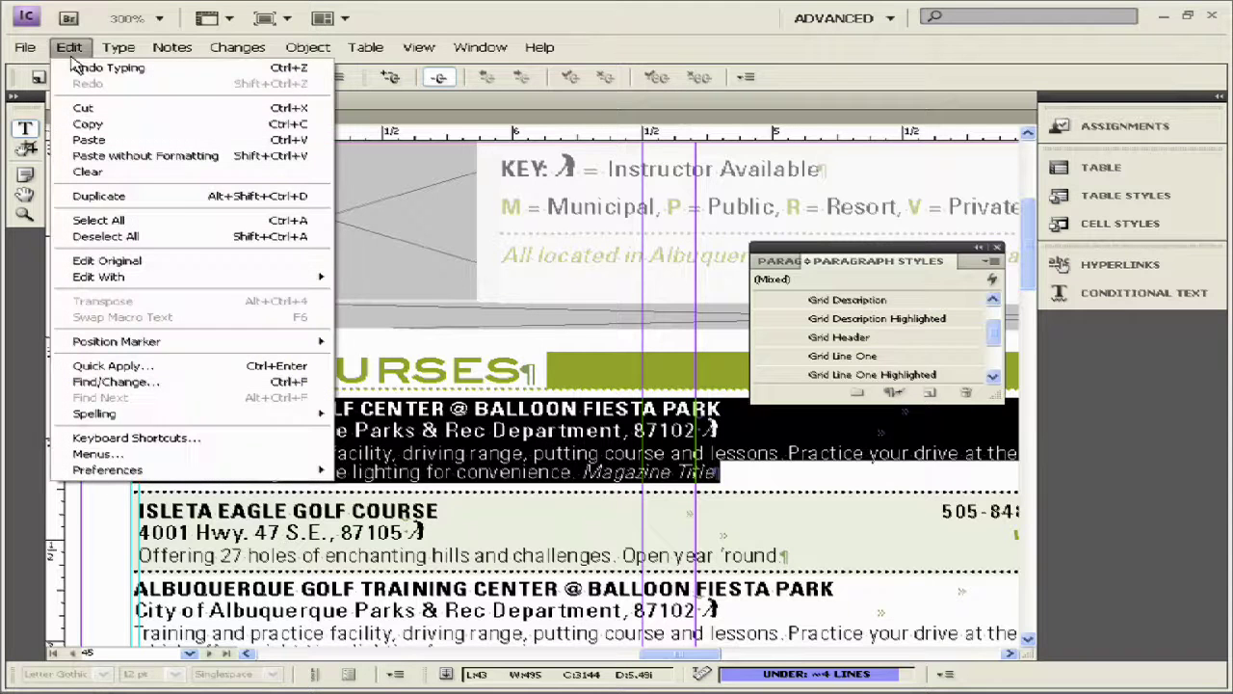
pyautogui.click(94, 126)
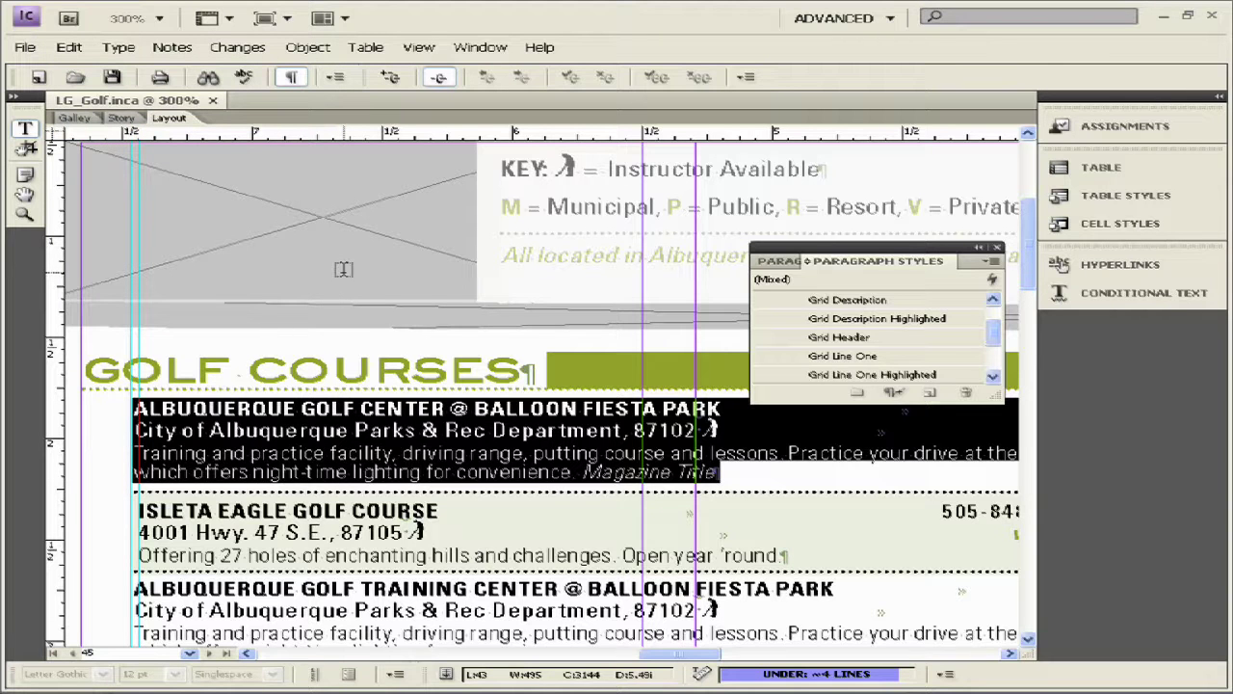
pyautogui.press('Right')
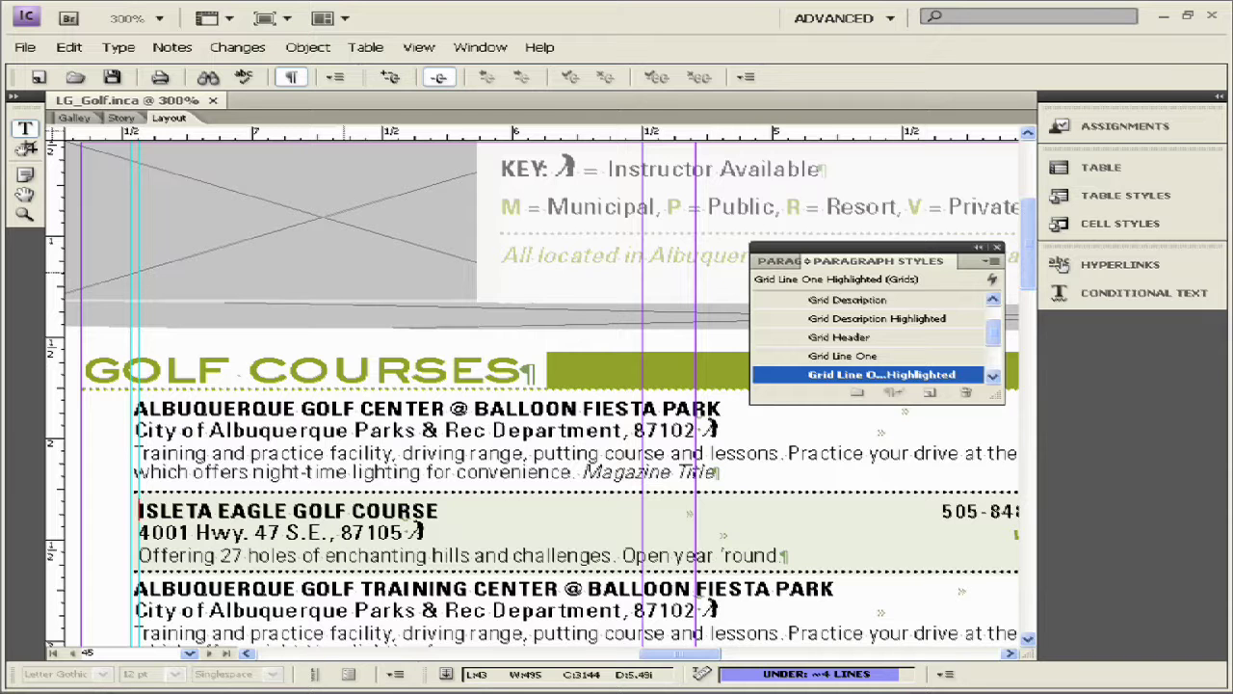
pyautogui.hotkey('ctrl', 'v')
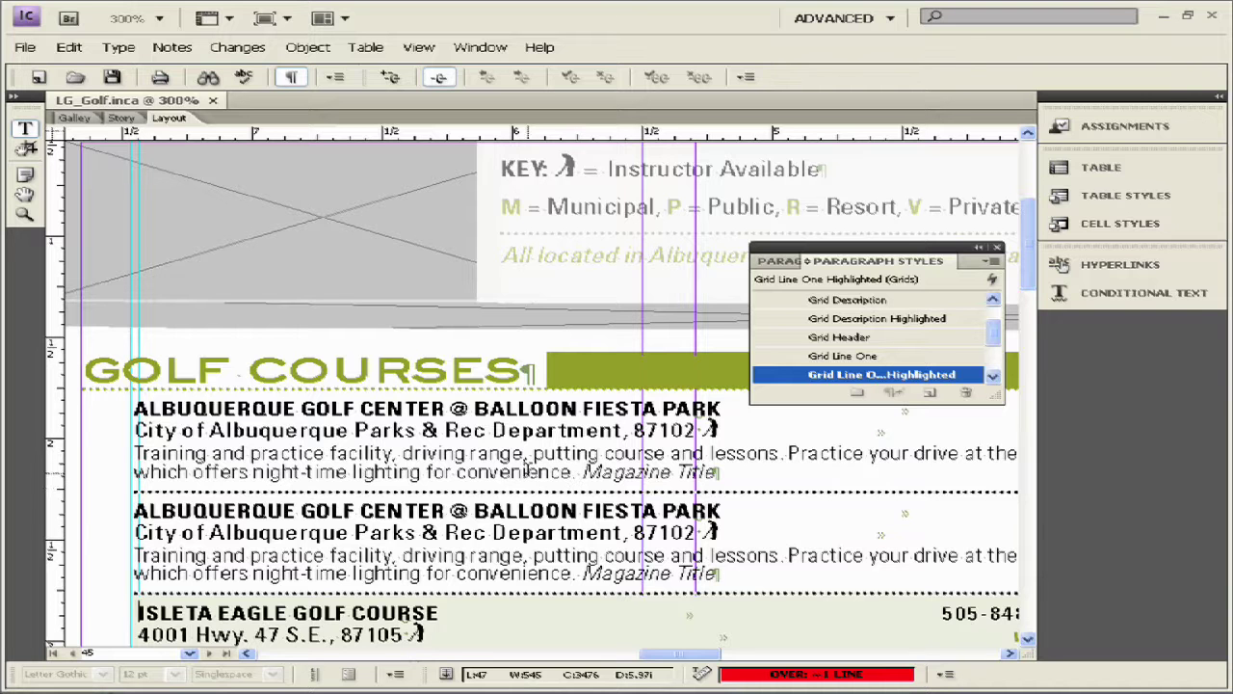
# Look across the pasted listing's columns and place the cursor in its first line at the course type.
pyautogui.moveTo(553, 455); pyautogui.dragTo(253, 383)
pyautogui.moveTo(601, 443); pyautogui.dragTo(359, 526)
pyautogui.click(476, 462)
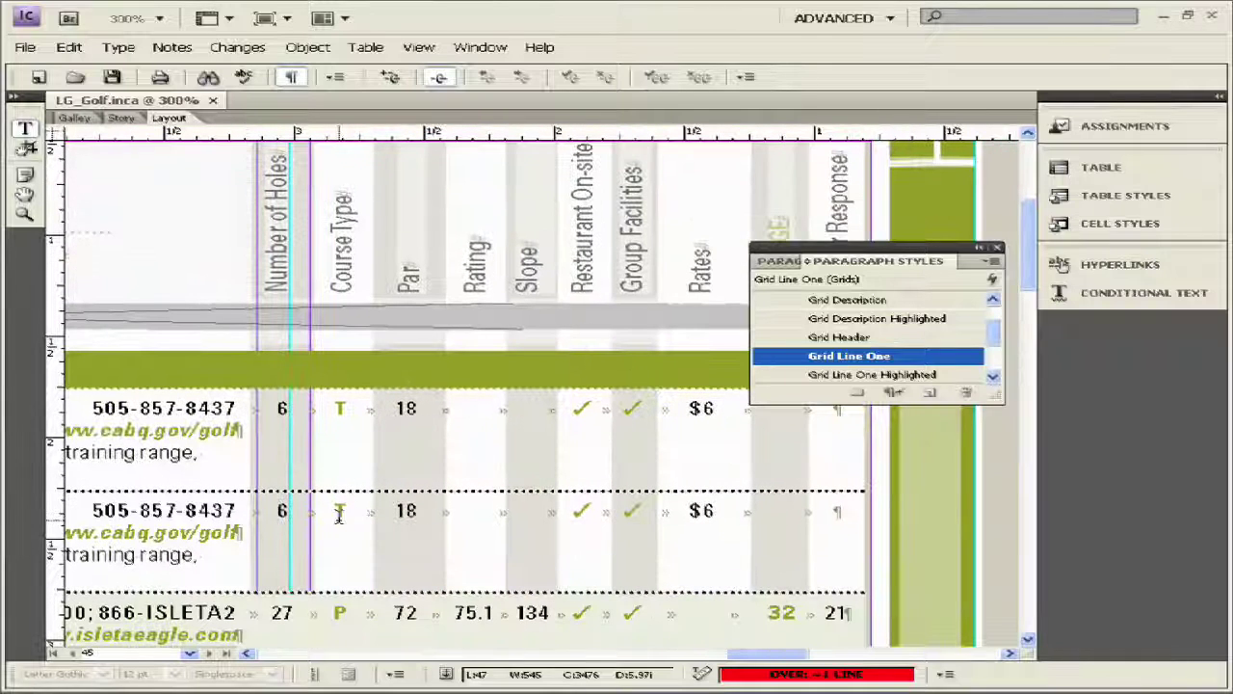